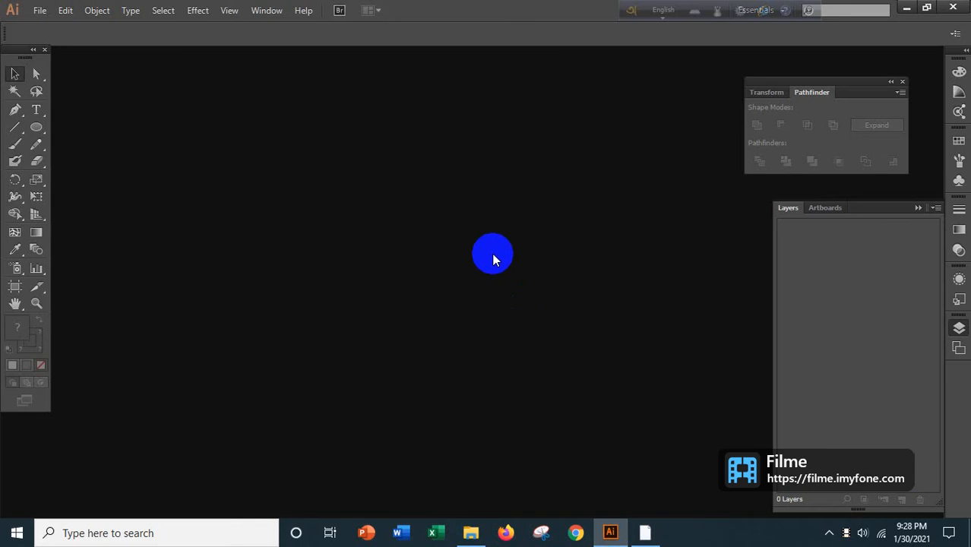
Create a new one-artboard document of 2000 × 2000 px in CMYK at 300 ppi.
{"action": "left_click", "coordinate": [40, 15]}
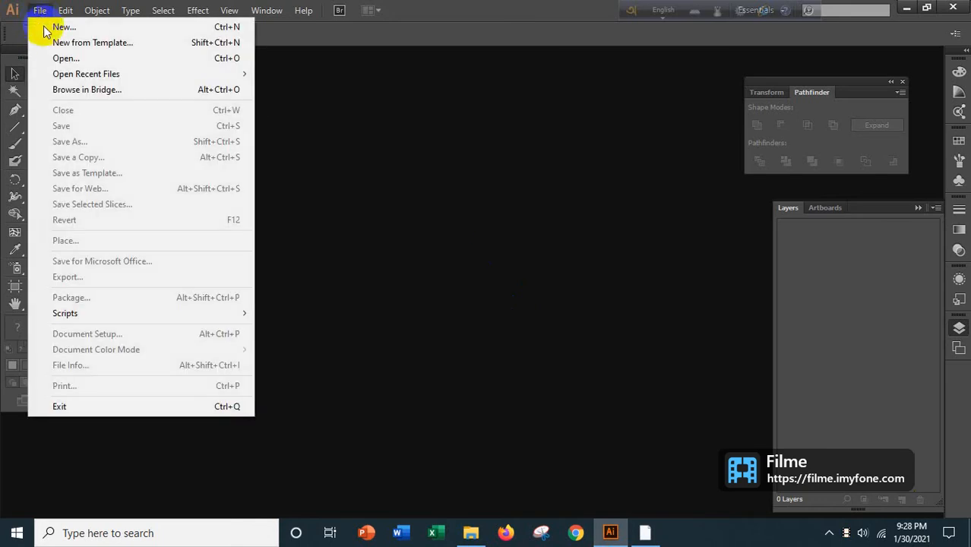
{"action": "left_click", "coordinate": [30, 26]}
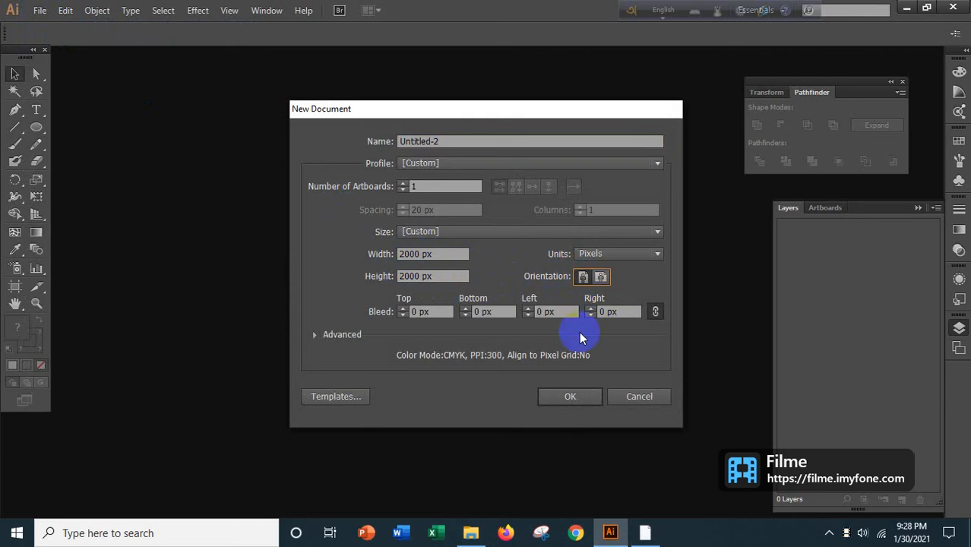
{"action": "left_click", "coordinate": [565, 401]}
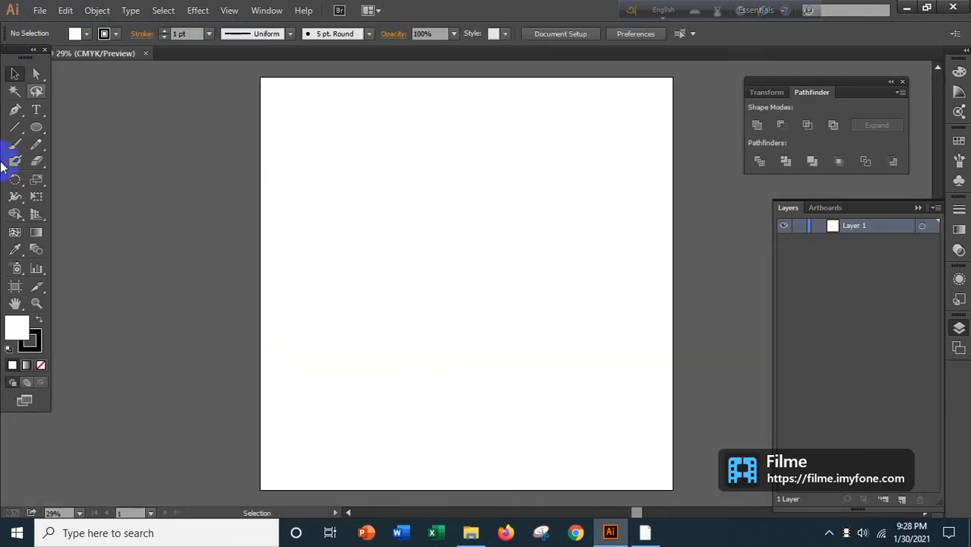
Draw a circle with the Ellipse tool and move it to the artboard's left half, centred at about X 473, Y 1042 px.
{"action": "left_click_drag", "start_coordinate": [40, 131], "coordinate": [67, 160]}
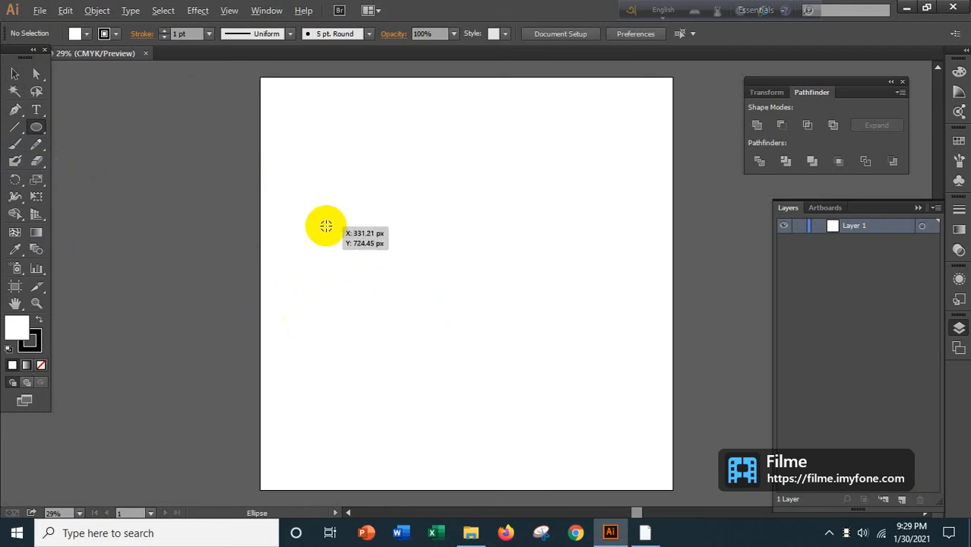
{"action": "left_click_drag", "start_coordinate": [325, 224], "coordinate": [353, 281]}
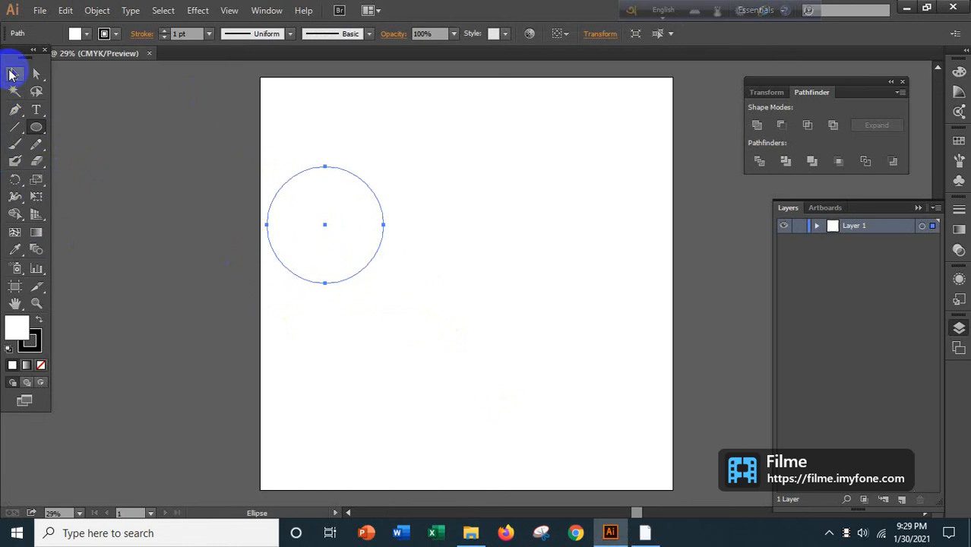
{"action": "left_click", "coordinate": [13, 74]}
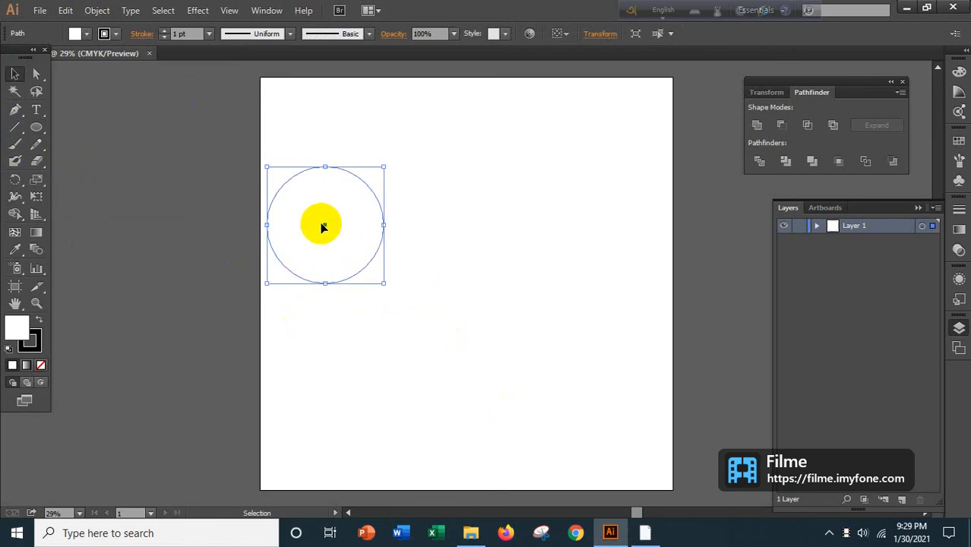
{"action": "left_click_drag", "start_coordinate": [326, 226], "coordinate": [358, 297]}
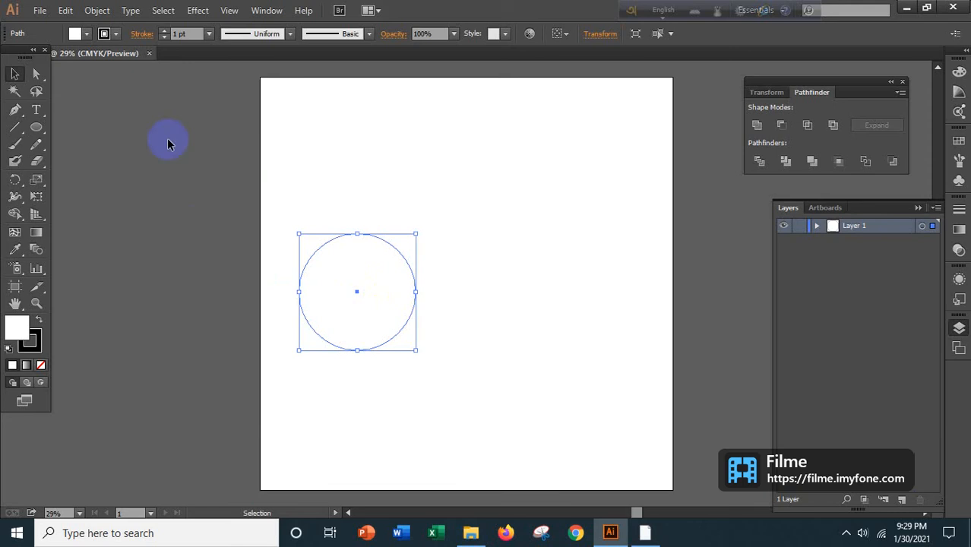
Remove the circle's fill and set its black stroke weight to 80 pt.
{"action": "left_click", "coordinate": [86, 32]}
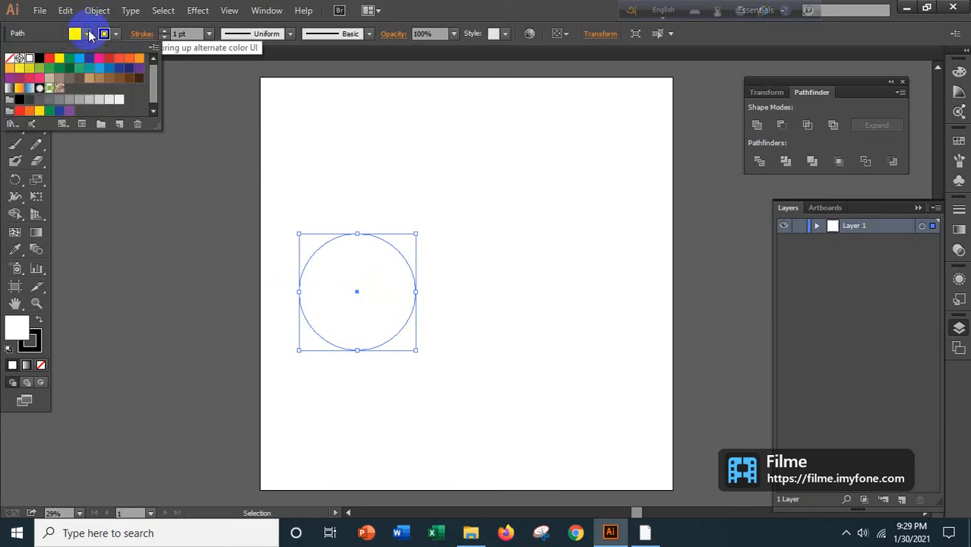
{"action": "left_click", "coordinate": [11, 57]}
{"action": "left_click", "coordinate": [209, 68]}
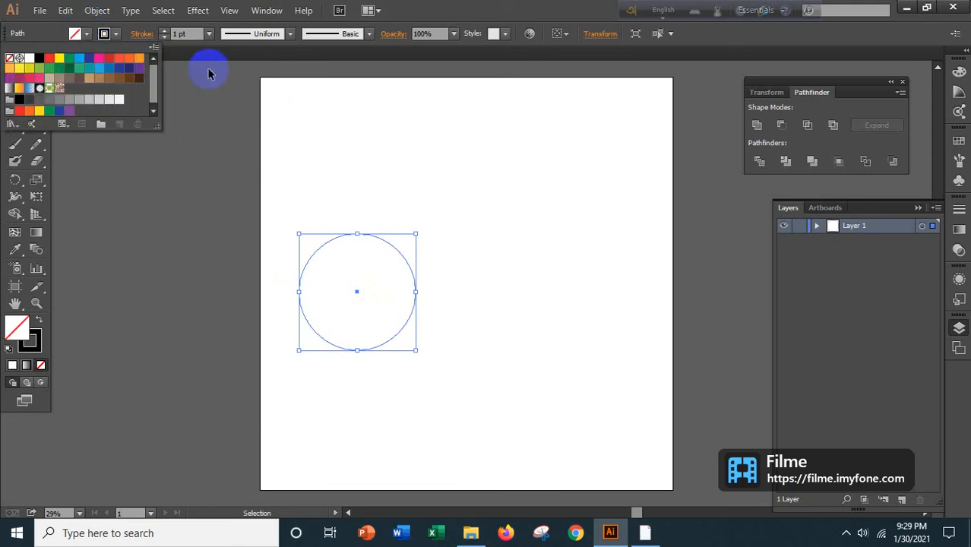
{"action": "left_click", "coordinate": [209, 33]}
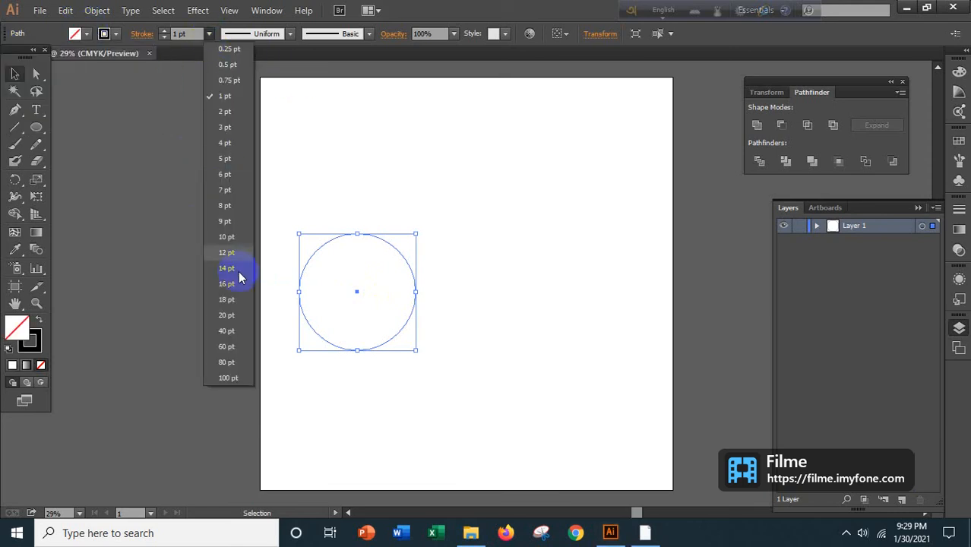
{"action": "left_click", "coordinate": [226, 361]}
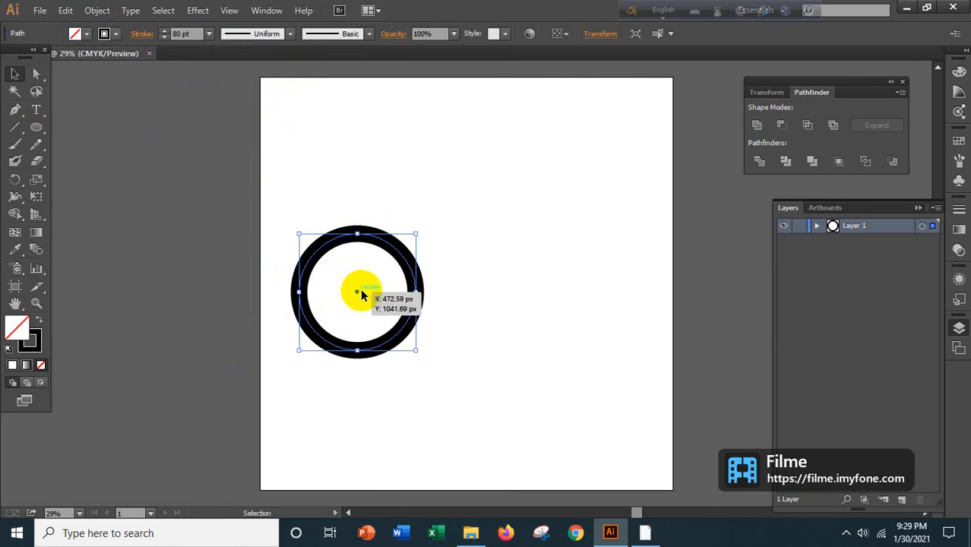
{"action": "left_click_drag", "start_coordinate": [360, 296], "coordinate": [363, 290]}
{"action": "key", "text": "a"}
{"action": "key", "text": "ctrl+z"}
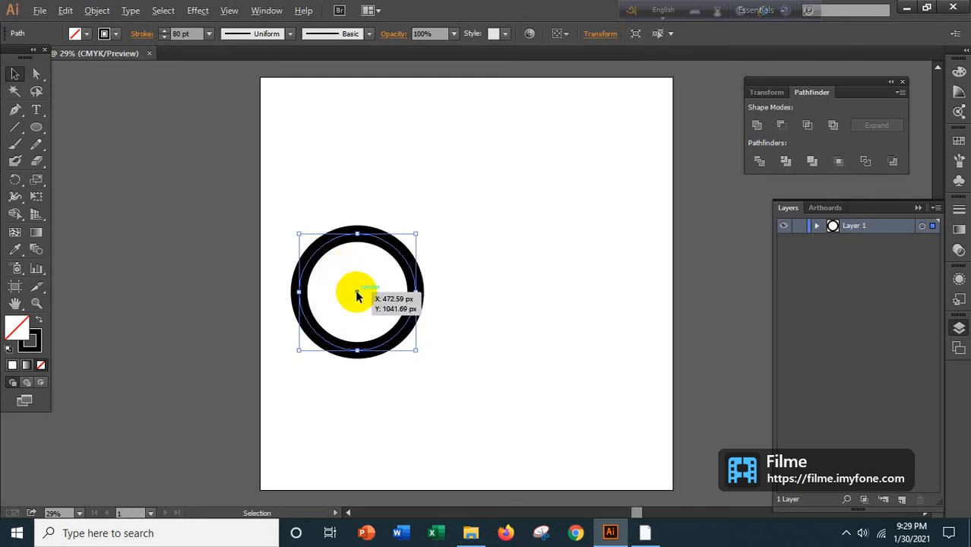
Duplicate the ring and move the copy horizontally to the right until only the outer edges of the two strokes overlap.
{"action": "left_click_drag", "start_coordinate": [357, 293], "coordinate": [389, 296]}
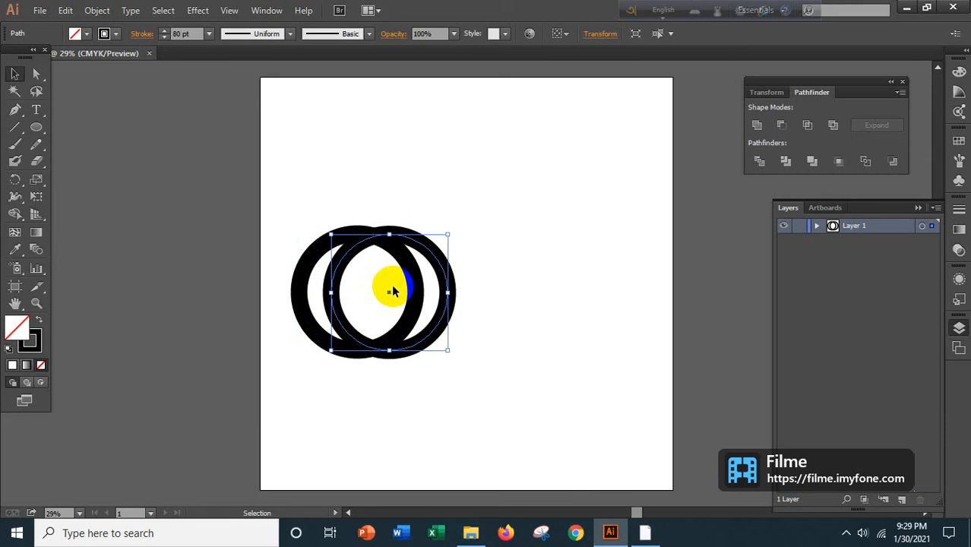
{"action": "key", "text": "Right"}
{"action": "key", "text": "Right"}
{"action": "key", "text": "Right"}
{"action": "key", "text": "Right"}
{"action": "key", "text": "Right"}
{"action": "key", "text": "Right"}
{"action": "key", "text": "Right"}
{"action": "key", "text": "Right"}
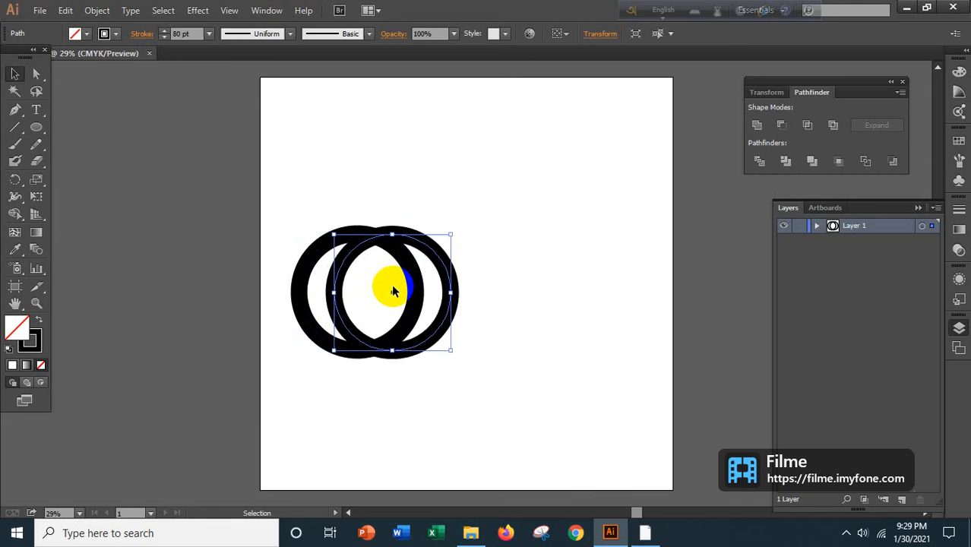
{"action": "key", "text": "Right"}
{"action": "key", "text": "Right"}
{"action": "key", "text": "Right"}
{"action": "key", "text": "Right"}
{"action": "key", "text": "Right"}
{"action": "key", "text": "Right"}
{"action": "key", "text": "Right"}
{"action": "key", "text": "Right"}
{"action": "key", "text": "Right"}
{"action": "key", "text": "Right"}
{"action": "key", "text": "Right"}
{"action": "key", "text": "Right"}
{"action": "key", "text": "Right"}
{"action": "key", "text": "Right"}
{"action": "key", "text": "Right"}
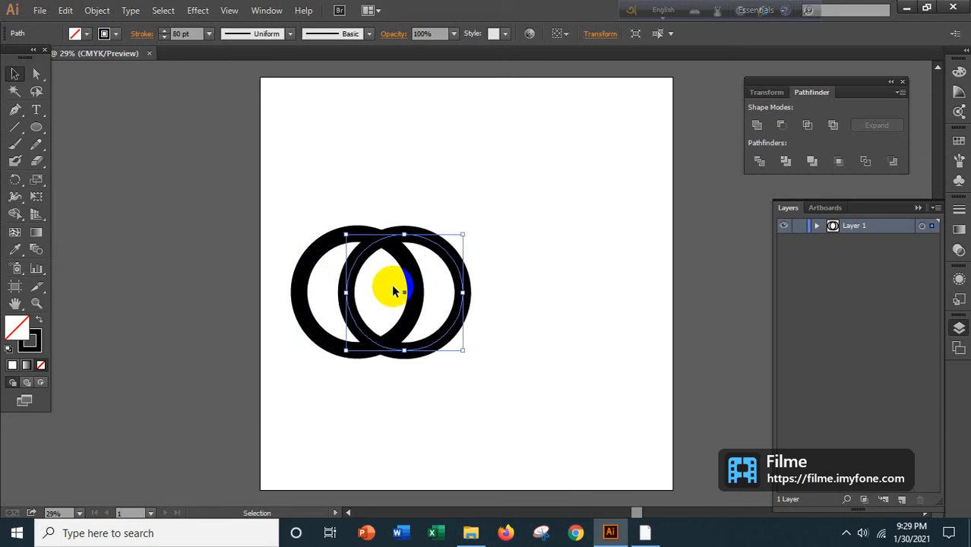
{"action": "left_click_drag", "start_coordinate": [408, 295], "coordinate": [430, 295]}
{"action": "key", "text": "Right"}
{"action": "key", "text": "Right"}
{"action": "key", "text": "Right"}
{"action": "key", "text": "Right"}
{"action": "key", "text": "Right"}
{"action": "key", "text": "Right"}
{"action": "key", "text": "Right"}
{"action": "key", "text": "Right"}
{"action": "key", "text": "Right"}
{"action": "key", "text": "Right"}
{"action": "key", "text": "Right"}
{"action": "key", "text": "Right"}
{"action": "key", "text": "Right"}
{"action": "key", "text": "Right"}
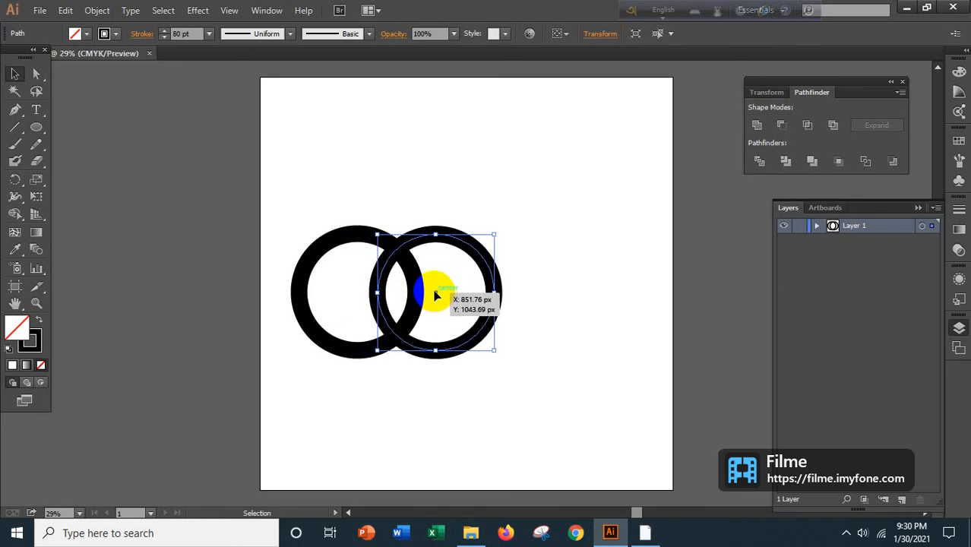
{"action": "key", "text": "Right"}
{"action": "key", "text": "Right"}
{"action": "key", "text": "Right"}
{"action": "key", "text": "Right"}
{"action": "key", "text": "Right"}
{"action": "key", "text": "Right"}
{"action": "key", "text": "Right"}
{"action": "key", "text": "Right"}
{"action": "key", "text": "Right"}
{"action": "key", "text": "Right"}
{"action": "key", "text": "Right"}
{"action": "key", "text": "Right"}
{"action": "key", "text": "Right"}
{"action": "key", "text": "Right"}
{"action": "key", "text": "Right"}
{"action": "key", "text": "Right"}
{"action": "key", "text": "Right"}
{"action": "key", "text": "Right"}
{"action": "key", "text": "Right"}
{"action": "key", "text": "Right"}
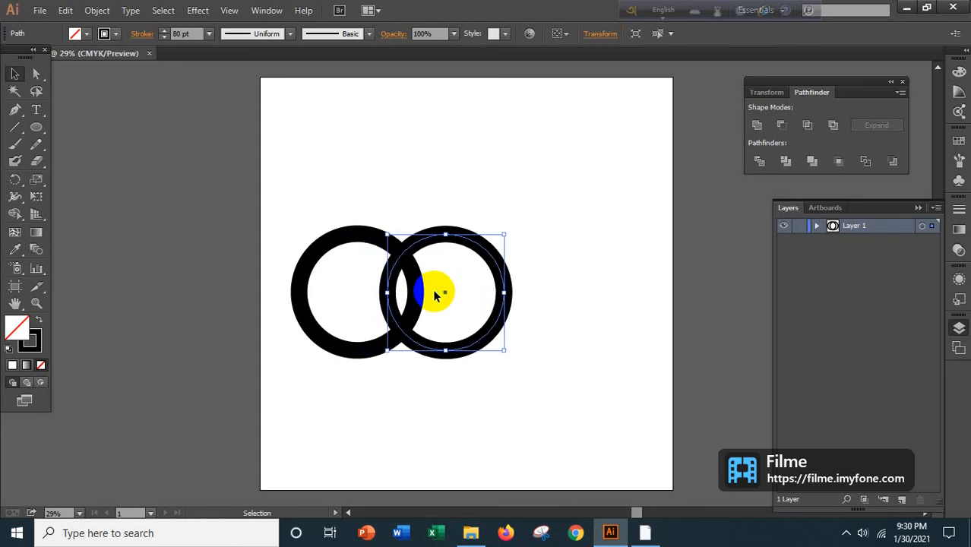
{"action": "key", "text": "Right"}
{"action": "key", "text": "Right"}
{"action": "key", "text": "Right"}
{"action": "key", "text": "Right"}
{"action": "key", "text": "Right"}
{"action": "key", "text": "Right"}
{"action": "key", "text": "Right"}
{"action": "key", "text": "Right"}
{"action": "key", "text": "Right"}
{"action": "key", "text": "Right"}
{"action": "key", "text": "Right"}
{"action": "key", "text": "Right"}
{"action": "key", "text": "Right"}
{"action": "key", "text": "Right"}
{"action": "key", "text": "Right"}
{"action": "key", "text": "Right"}
{"action": "key", "text": "Right"}
{"action": "key", "text": "Right"}
{"action": "key", "text": "Right"}
{"action": "key", "text": "Right"}
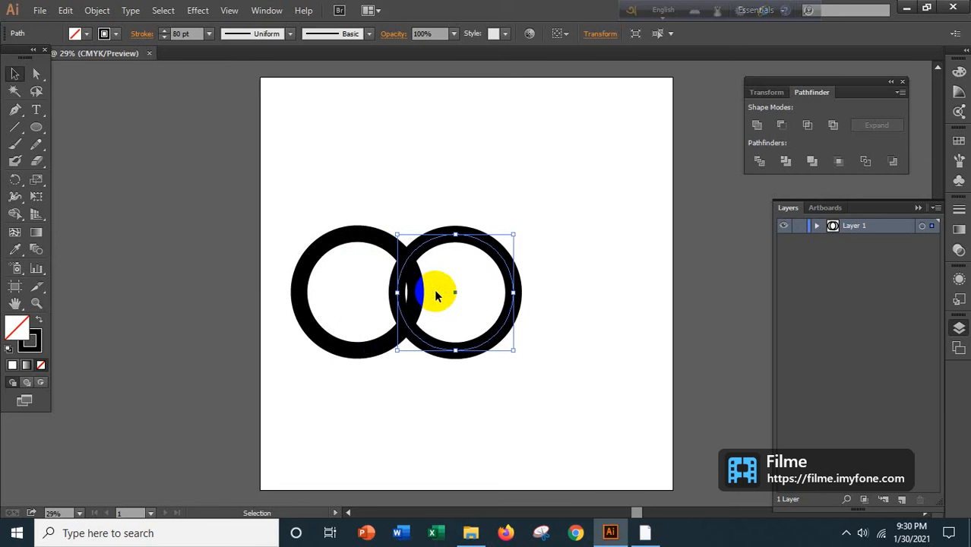
{"action": "key", "text": "Right"}
{"action": "key", "text": "Right"}
{"action": "key", "text": "Right"}
{"action": "key", "text": "Right"}
{"action": "key", "text": "Right"}
{"action": "key", "text": "Right"}
{"action": "key", "text": "Right"}
{"action": "key", "text": "Right"}
{"action": "key", "text": "Right"}
{"action": "key", "text": "Right"}
{"action": "key", "text": "Right"}
{"action": "key", "text": "Right"}
{"action": "key", "text": "Right"}
{"action": "key", "text": "Right"}
{"action": "key", "text": "Right"}
{"action": "key", "text": "Right"}
{"action": "key", "text": "Right"}
{"action": "key", "text": "Right"}
{"action": "key", "text": "Right"}
{"action": "key", "text": "Right"}
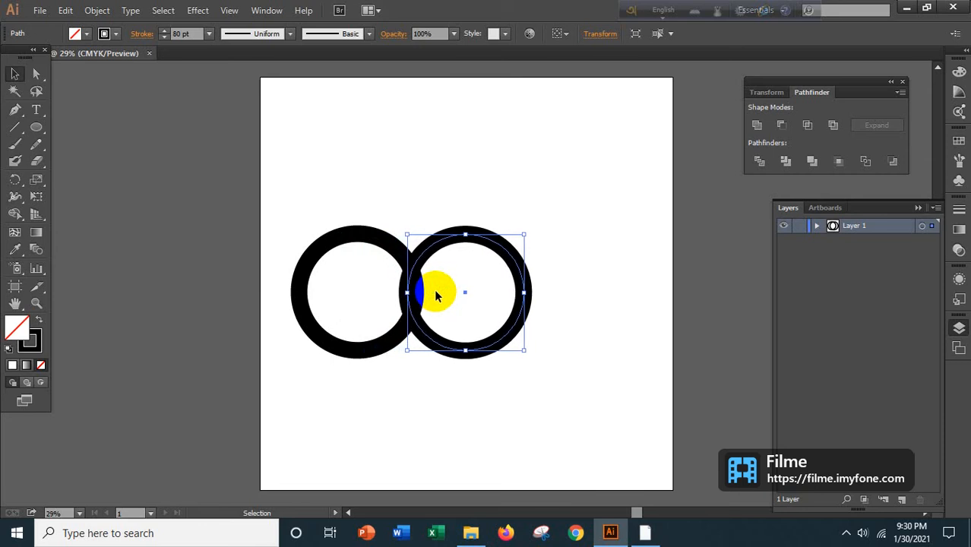
{"action": "key", "text": "Right"}
{"action": "key", "text": "Right"}
{"action": "key", "text": "Right"}
{"action": "key", "text": "Right"}
{"action": "key", "text": "Right"}
{"action": "key", "text": "Right"}
{"action": "key", "text": "Right"}
{"action": "key", "text": "Right"}
{"action": "key", "text": "Right"}
{"action": "key", "text": "Right"}
{"action": "key", "text": "Right"}
{"action": "key", "text": "Right"}
{"action": "key", "text": "Right"}
{"action": "key", "text": "Right"}
{"action": "key", "text": "Right"}
{"action": "key", "text": "Right"}
{"action": "key", "text": "Right"}
{"action": "key", "text": "Right"}
{"action": "key", "text": "Right"}
{"action": "key", "text": "Right"}
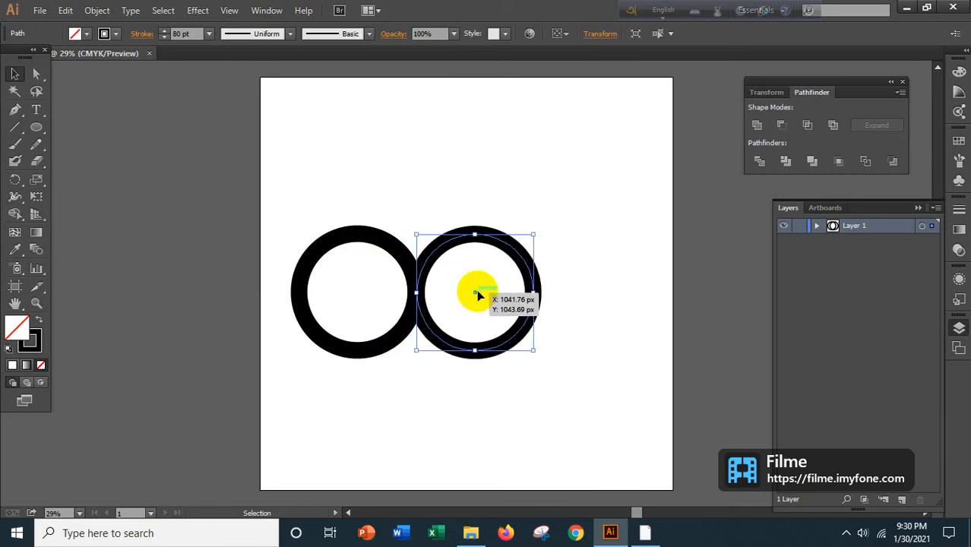
{"action": "key", "text": "Right"}
{"action": "key", "text": "Right"}
{"action": "key", "text": "Right"}
{"action": "key", "text": "Right"}
{"action": "key", "text": "Right"}
{"action": "key", "text": "Right"}
{"action": "key", "text": "Right"}
{"action": "key", "text": "Right"}
{"action": "key", "text": "Right"}
{"action": "key", "text": "Right"}
{"action": "key", "text": "Right"}
{"action": "key", "text": "Right"}
{"action": "key", "text": "Right"}
{"action": "key", "text": "Right"}
{"action": "key", "text": "Right"}
{"action": "key", "text": "Right"}
{"action": "key", "text": "Right"}
{"action": "key", "text": "Right"}
{"action": "key", "text": "Right"}
{"action": "key", "text": "Right"}
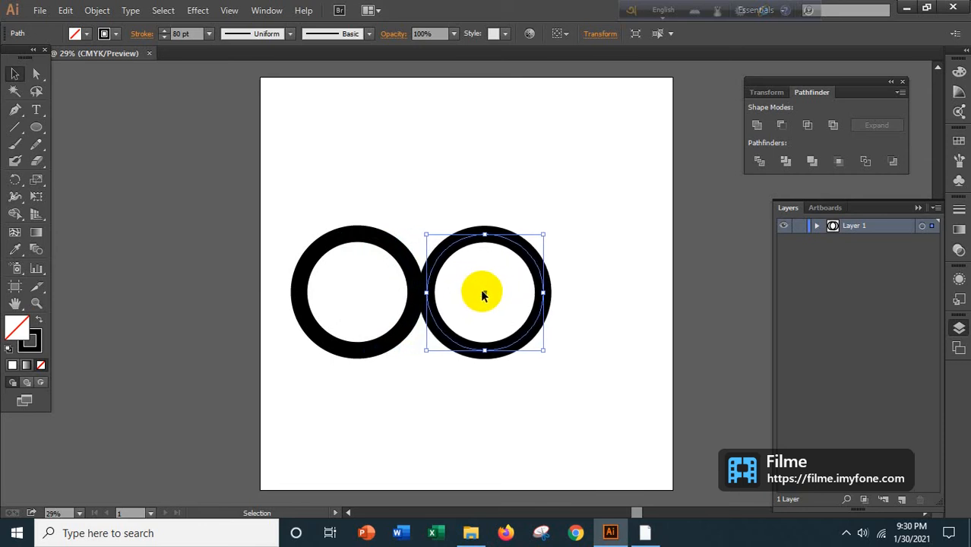
Move the copied ring horizontally to the right until a gap of a little under half a ring's outer width separates the two rings.
{"action": "key", "text": "Right"}
{"action": "key", "text": "Right"}
{"action": "key", "text": "Right"}
{"action": "key", "text": "Right"}
{"action": "key", "text": "Right"}
{"action": "key", "text": "Right"}
{"action": "key", "text": "Right"}
{"action": "key", "text": "Right"}
{"action": "key", "text": "Right"}
{"action": "key", "text": "Right"}
{"action": "key", "text": "Right"}
{"action": "key", "text": "Right"}
{"action": "key", "text": "Right"}
{"action": "key", "text": "Right"}
{"action": "key", "text": "Right"}
{"action": "key", "text": "Right"}
{"action": "key", "text": "Right"}
{"action": "key", "text": "Right"}
{"action": "key", "text": "Right"}
{"action": "key", "text": "Right"}
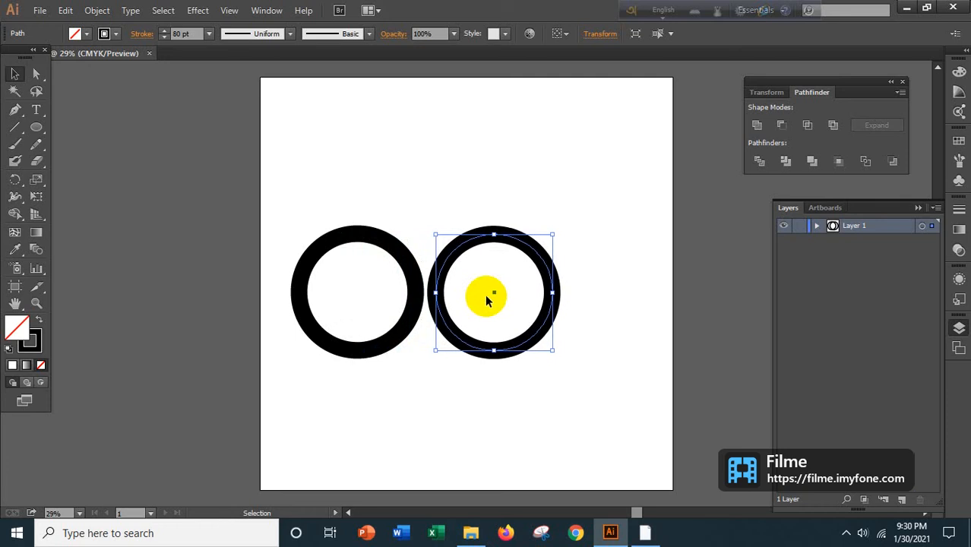
{"action": "key", "text": "Right"}
{"action": "key", "text": "Right"}
{"action": "key", "text": "Right"}
{"action": "key", "text": "Right"}
{"action": "key", "text": "Right"}
{"action": "key", "text": "Right"}
{"action": "key", "text": "Right"}
{"action": "key", "text": "Right"}
{"action": "key", "text": "Right"}
{"action": "key", "text": "Right"}
{"action": "key", "text": "Right"}
{"action": "key", "text": "Right"}
{"action": "key", "text": "Right"}
{"action": "key", "text": "Right"}
{"action": "key", "text": "Right"}
{"action": "key", "text": "Right"}
{"action": "key", "text": "Right"}
{"action": "key", "text": "Right"}
{"action": "key", "text": "Right"}
{"action": "key", "text": "Right"}
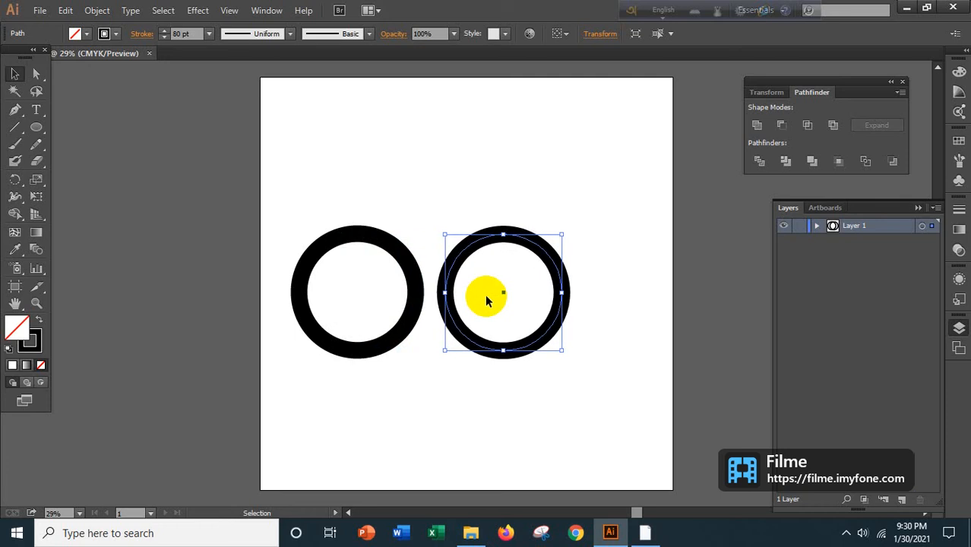
{"action": "key", "text": "Right"}
{"action": "key", "text": "Right"}
{"action": "key", "text": "Right"}
{"action": "key", "text": "Right"}
{"action": "key", "text": "Right"}
{"action": "key", "text": "Right"}
{"action": "key", "text": "Right"}
{"action": "key", "text": "Right"}
{"action": "key", "text": "Right"}
{"action": "key", "text": "Right"}
{"action": "key", "text": "Right"}
{"action": "key", "text": "Right"}
{"action": "key", "text": "Right"}
{"action": "key", "text": "Right"}
{"action": "key", "text": "Right"}
{"action": "key", "text": "Right"}
{"action": "key", "text": "Right"}
{"action": "key", "text": "Right"}
{"action": "key", "text": "Right"}
{"action": "key", "text": "Right"}
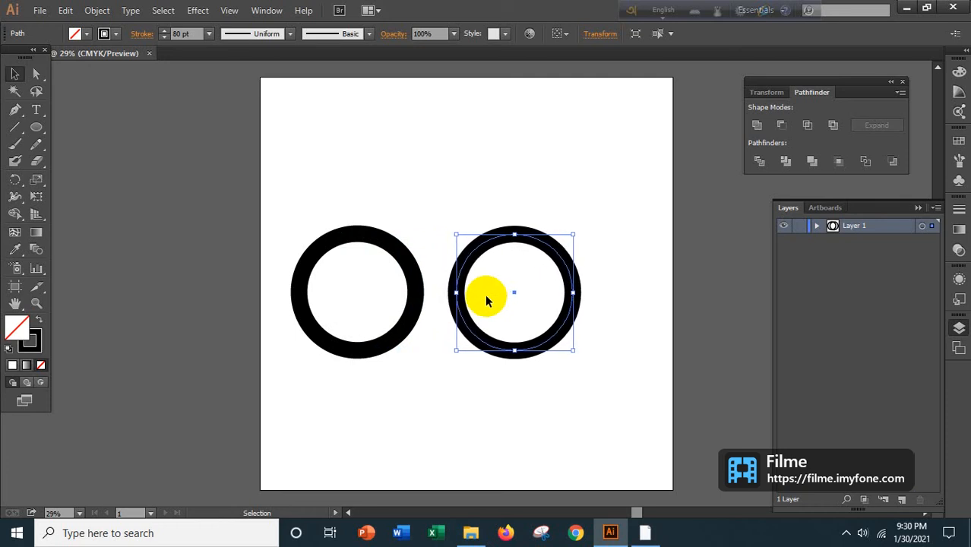
{"action": "key", "text": "Right"}
{"action": "key", "text": "Right"}
{"action": "key", "text": "Right"}
{"action": "key", "text": "Right"}
{"action": "key", "text": "Right"}
{"action": "key", "text": "Right"}
{"action": "key", "text": "Right"}
{"action": "key", "text": "Right"}
{"action": "key", "text": "Right"}
{"action": "key", "text": "Right"}
{"action": "key", "text": "Right"}
{"action": "key", "text": "Right"}
{"action": "key", "text": "Right"}
{"action": "key", "text": "Right"}
{"action": "key", "text": "Right"}
{"action": "key", "text": "Right"}
{"action": "key", "text": "Right"}
{"action": "key", "text": "Right"}
{"action": "key", "text": "Right"}
{"action": "key", "text": "Right"}
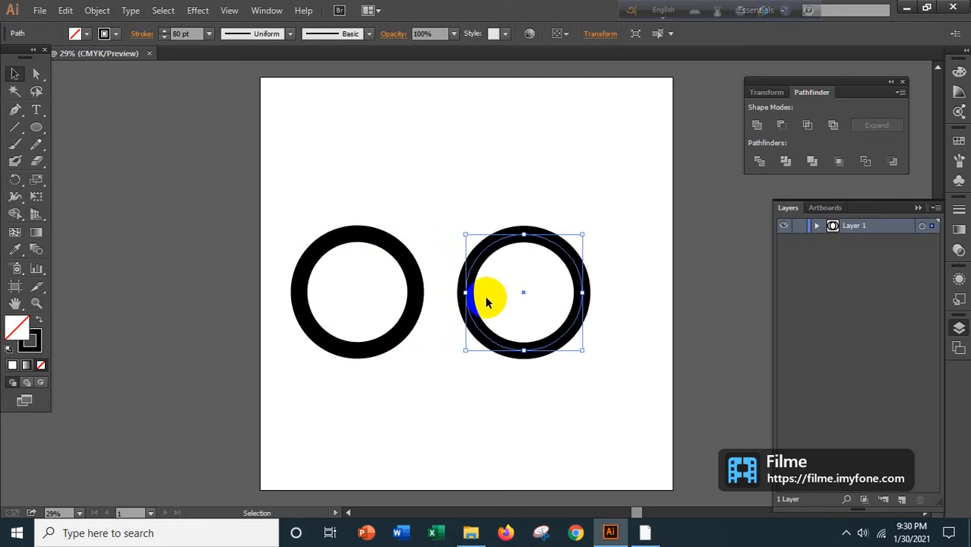
{"action": "key", "text": "Right"}
{"action": "key", "text": "Right"}
{"action": "key", "text": "Right"}
{"action": "key", "text": "Right"}
{"action": "key", "text": "Right"}
{"action": "key", "text": "Right"}
{"action": "key", "text": "Right"}
{"action": "key", "text": "Right"}
{"action": "key", "text": "Right"}
{"action": "key", "text": "Right"}
{"action": "key", "text": "Right"}
{"action": "key", "text": "Right"}
{"action": "key", "text": "Right"}
{"action": "key", "text": "Right"}
{"action": "key", "text": "Right"}
{"action": "key", "text": "Right"}
{"action": "key", "text": "Right"}
{"action": "key", "text": "Right"}
{"action": "key", "text": "Right"}
{"action": "key", "text": "Right"}
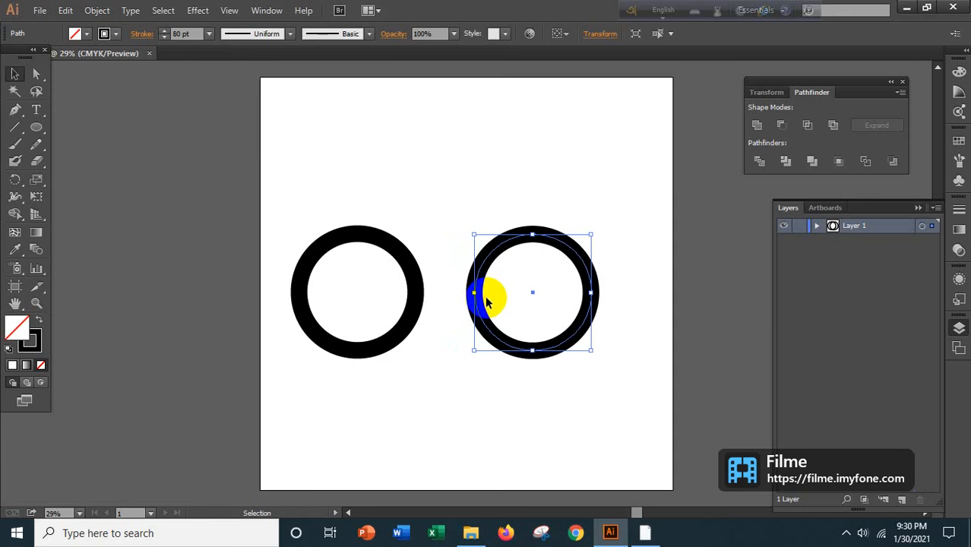
{"action": "key", "text": "Right"}
{"action": "key", "text": "Right"}
{"action": "key", "text": "Right"}
{"action": "key", "text": "Right"}
{"action": "key", "text": "Right"}
{"action": "key", "text": "Right"}
{"action": "key", "text": "Right"}
{"action": "key", "text": "Right"}
{"action": "key", "text": "Right"}
{"action": "key", "text": "Right"}
{"action": "key", "text": "Right"}
{"action": "key", "text": "Right"}
{"action": "key", "text": "Right"}
{"action": "key", "text": "Right"}
{"action": "key", "text": "Right"}
{"action": "key", "text": "Right"}
{"action": "key", "text": "Right"}
{"action": "key", "text": "Right"}
{"action": "key", "text": "Right"}
{"action": "key", "text": "Right"}
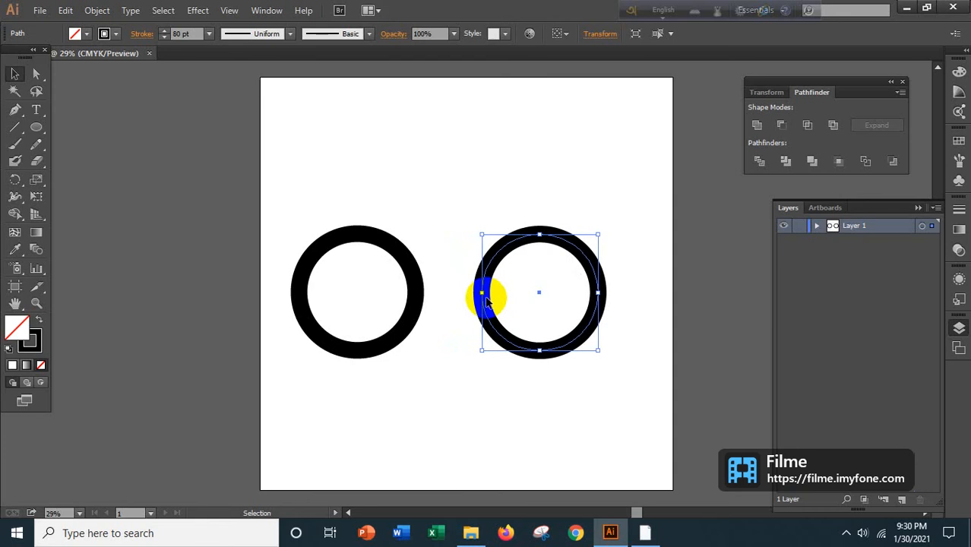
{"action": "key", "text": "Right"}
{"action": "key", "text": "Right"}
{"action": "key", "text": "Right"}
{"action": "key", "text": "Right"}
{"action": "key", "text": "Right"}
{"action": "key", "text": "Right"}
{"action": "key", "text": "Right"}
{"action": "key", "text": "Right"}
{"action": "key", "text": "Right"}
{"action": "key", "text": "Right"}
{"action": "key", "text": "Right"}
{"action": "key", "text": "Right"}
{"action": "key", "text": "Right"}
{"action": "key", "text": "Right"}
{"action": "key", "text": "Right"}
{"action": "key", "text": "Right"}
{"action": "key", "text": "Right"}
{"action": "key", "text": "Right"}
{"action": "key", "text": "Right"}
{"action": "key", "text": "Right"}
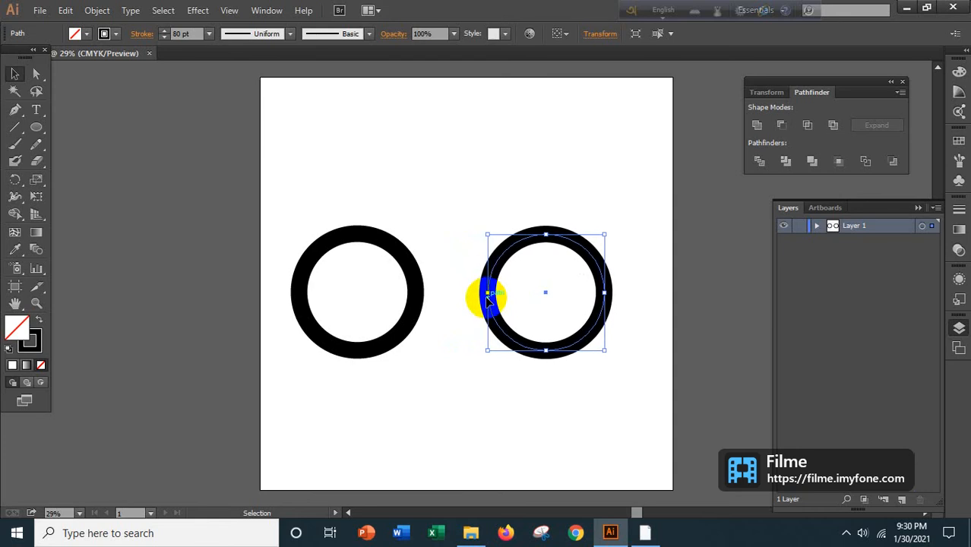
{"action": "left_click", "coordinate": [412, 305]}
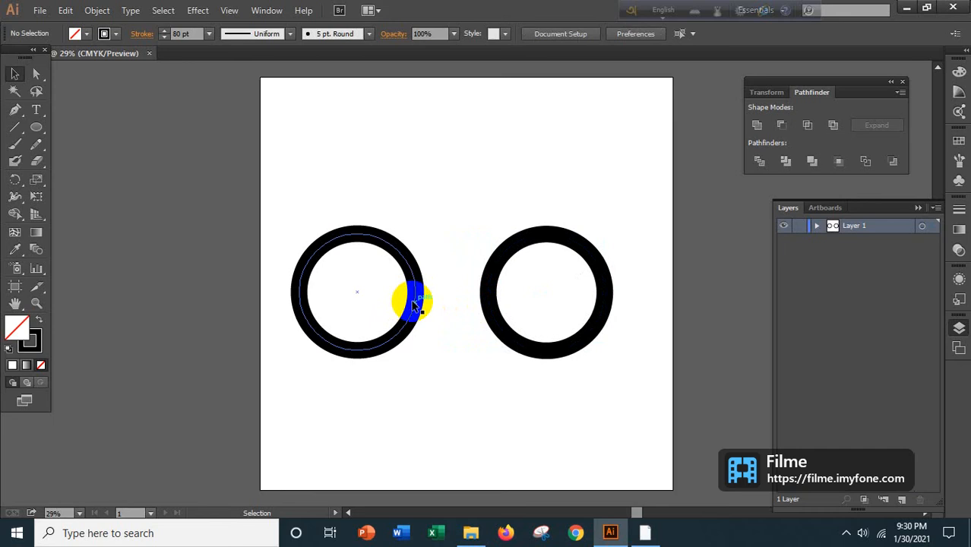
Nudge the left ring horizontally to the right until its centre is at about X 500 px.
{"action": "left_click", "coordinate": [413, 302]}
{"action": "key", "text": "Right"}
{"action": "key", "text": "Right"}
{"action": "key", "text": "Right"}
{"action": "key", "text": "Right"}
{"action": "key", "text": "Right"}
{"action": "key", "text": "Right"}
{"action": "key", "text": "Right"}
{"action": "key", "text": "Right"}
{"action": "key", "text": "Right"}
{"action": "key", "text": "Right"}
{"action": "key", "text": "Right"}
{"action": "key", "text": "Right"}
{"action": "key", "text": "Right"}
{"action": "key", "text": "Right"}
{"action": "key", "text": "Right"}
{"action": "key", "text": "Right"}
{"action": "key", "text": "Right"}
{"action": "key", "text": "Right"}
{"action": "key", "text": "Right"}
{"action": "key", "text": "Right"}
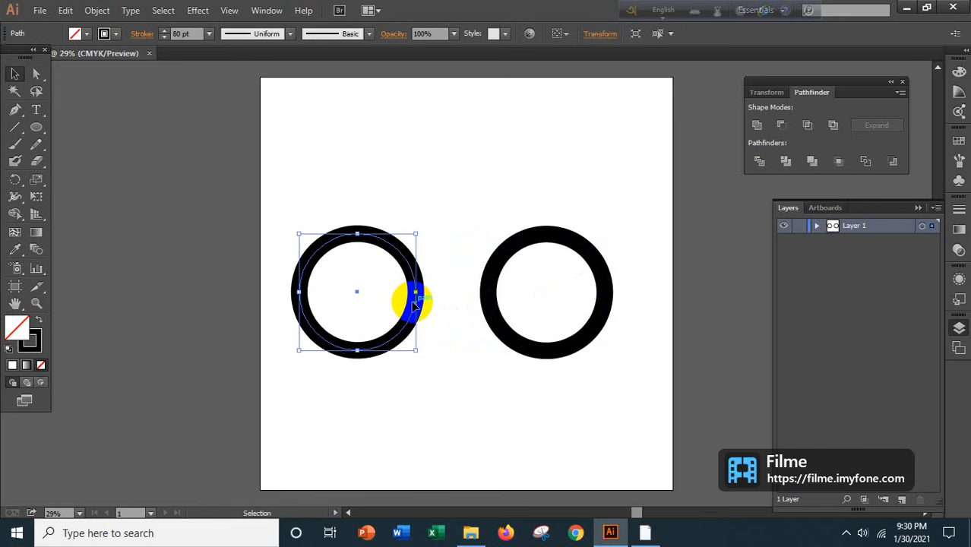
Nudge the right ring slightly up and to the right so it sits a little higher than the left ring.
{"action": "left_click", "coordinate": [495, 286]}
{"action": "key", "text": "Up"}
{"action": "key", "text": "Up"}
{"action": "key", "text": "Up"}
{"action": "key", "text": "Up"}
{"action": "key", "text": "Up"}
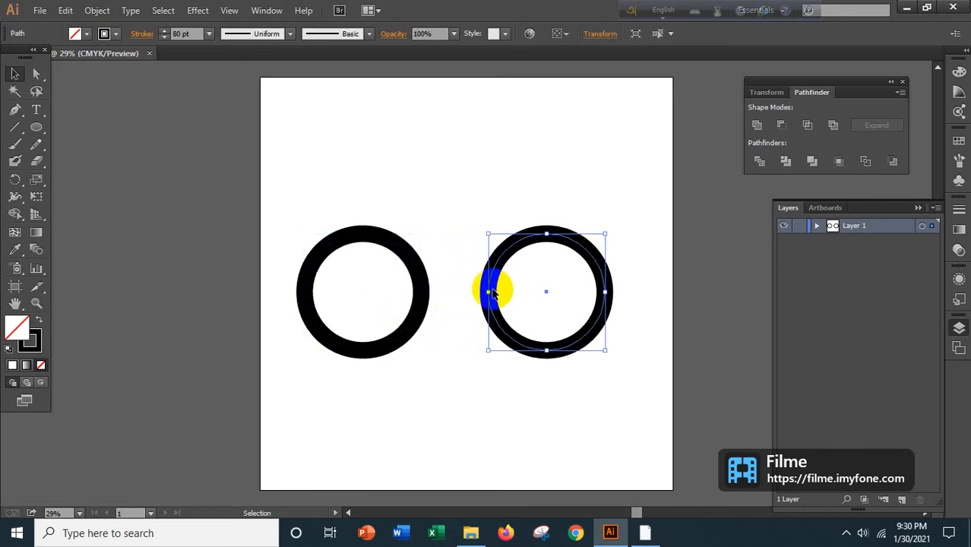
{"action": "key", "text": "Up"}
{"action": "key", "text": "Up"}
{"action": "key", "text": "Up"}
{"action": "key", "text": "Up"}
{"action": "key", "text": "Up"}
{"action": "key", "text": "Up"}
{"action": "key", "text": "Up"}
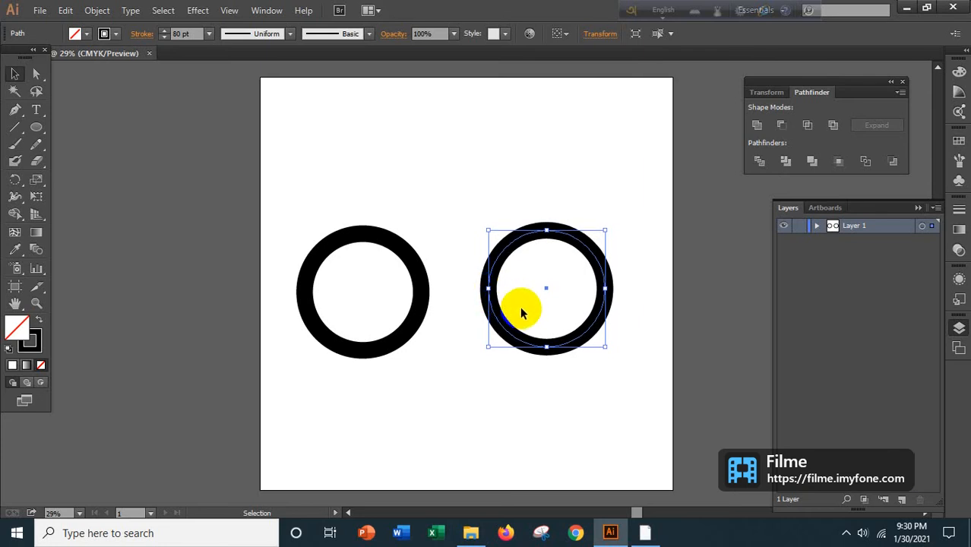
{"action": "key", "text": "Right"}
{"action": "key", "text": "Right"}
{"action": "key", "text": "Right"}
{"action": "key", "text": "Right"}
{"action": "key", "text": "Right"}
{"action": "key", "text": "Right"}
{"action": "key", "text": "Down"}
{"action": "key", "text": "Down"}
{"action": "key", "text": "Down"}
{"action": "key", "text": "Down"}
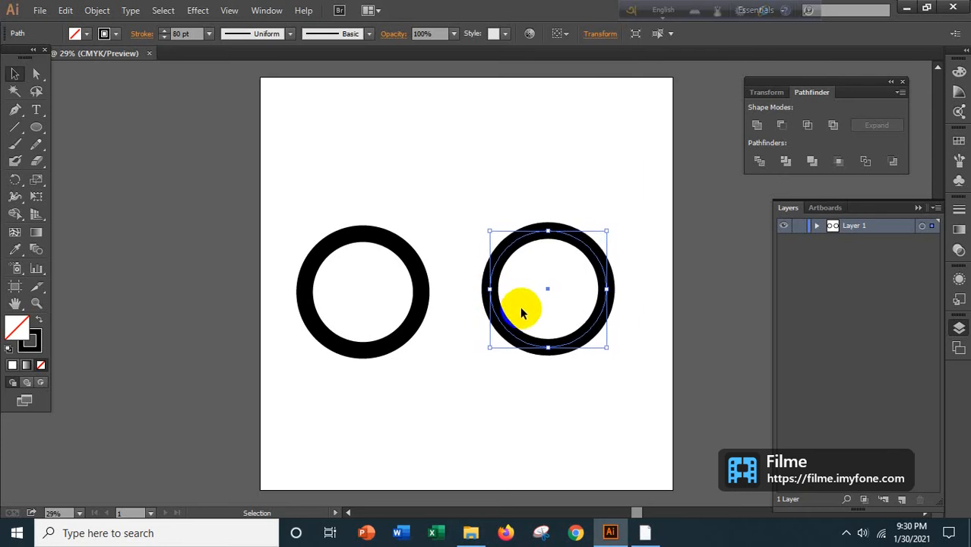
{"action": "left_click", "coordinate": [437, 253]}
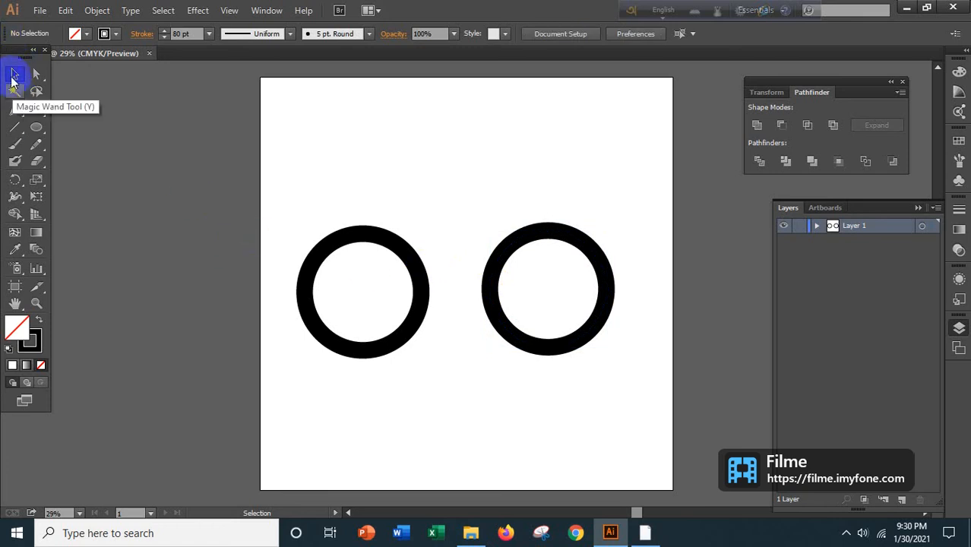
{"action": "left_click_drag", "start_coordinate": [288, 225], "coordinate": [600, 353]}
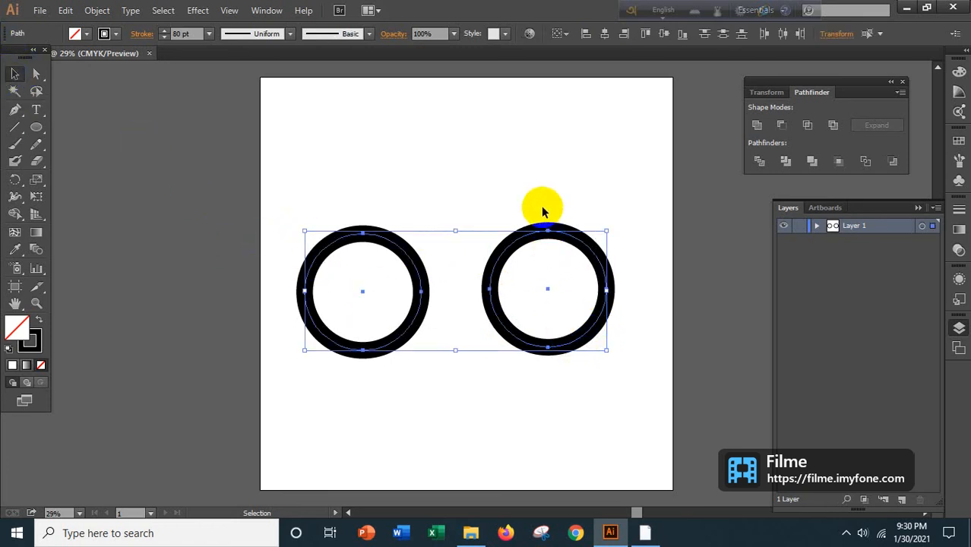
{"action": "left_click", "coordinate": [532, 186]}
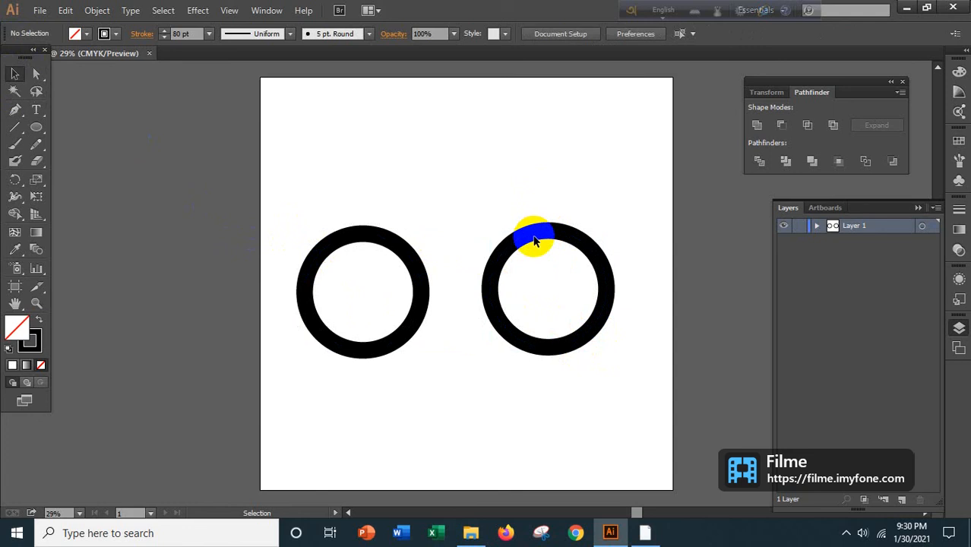
{"action": "left_click_drag", "start_coordinate": [490, 260], "coordinate": [611, 323]}
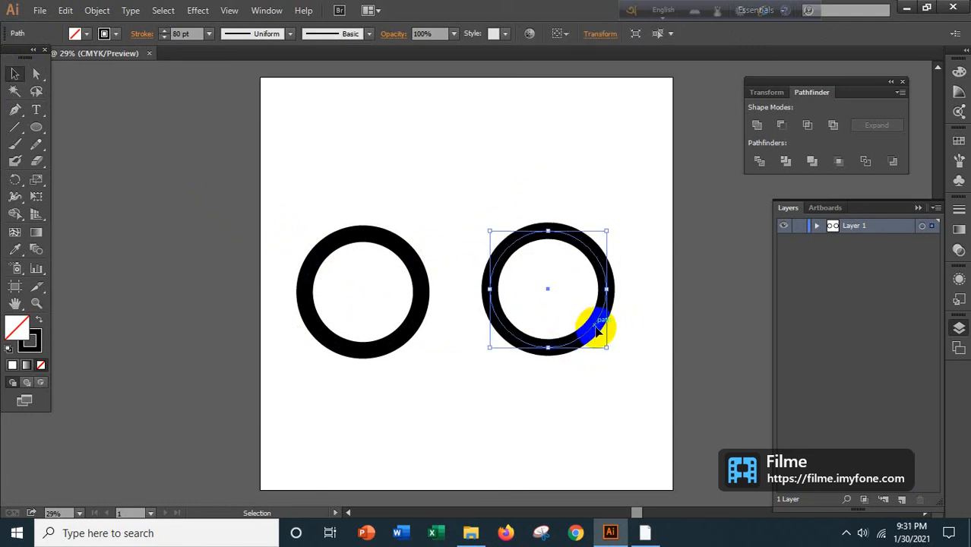
{"action": "left_click", "coordinate": [412, 292]}
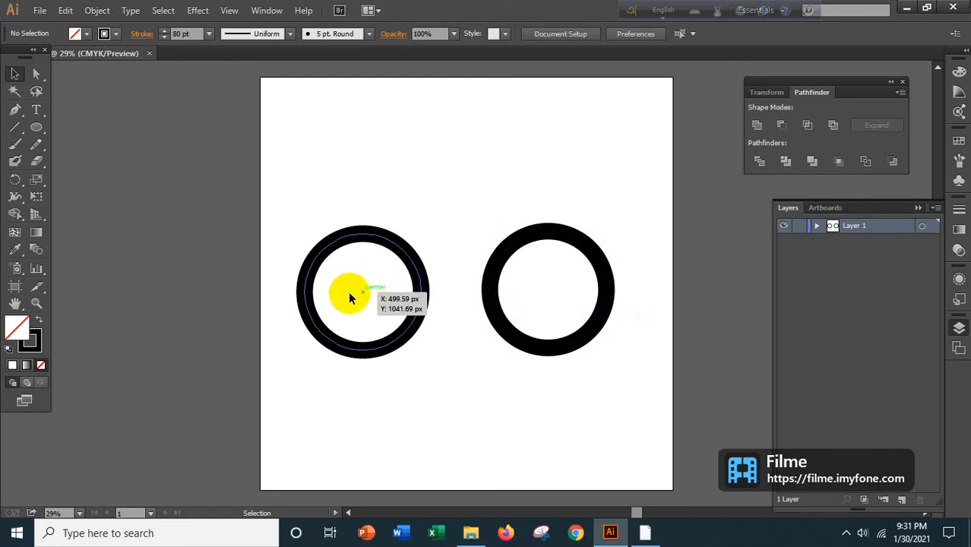
Draw a horizontal line with the Pen tool from the left ring's centre to about X 1397, Y 1042 px inside the right ring.
{"action": "left_click", "coordinate": [14, 110]}
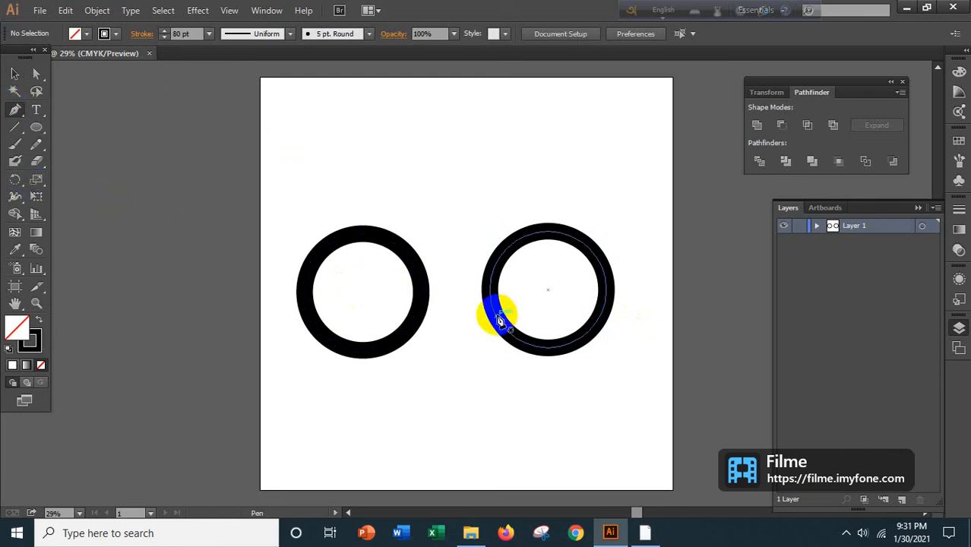
{"action": "left_click", "coordinate": [362, 292]}
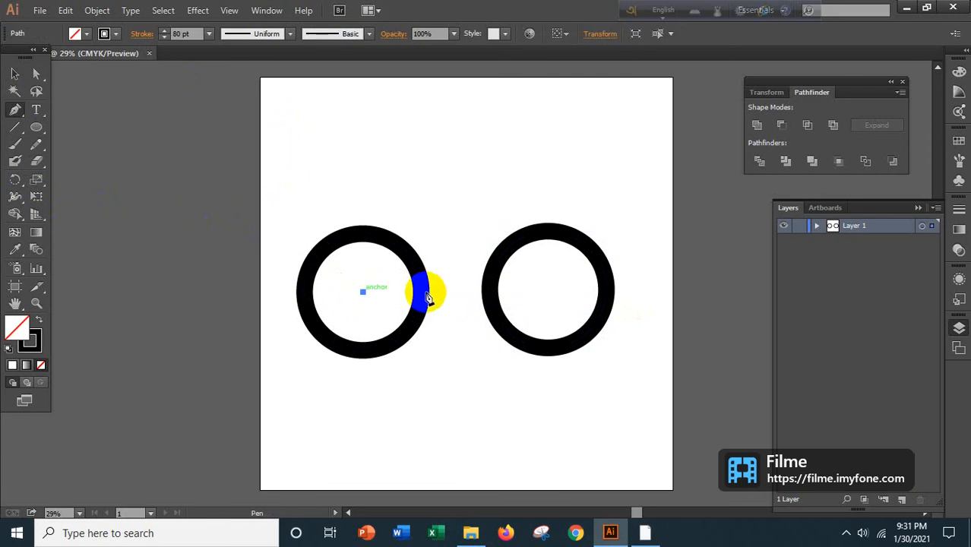
{"action": "left_click", "coordinate": [548, 292]}
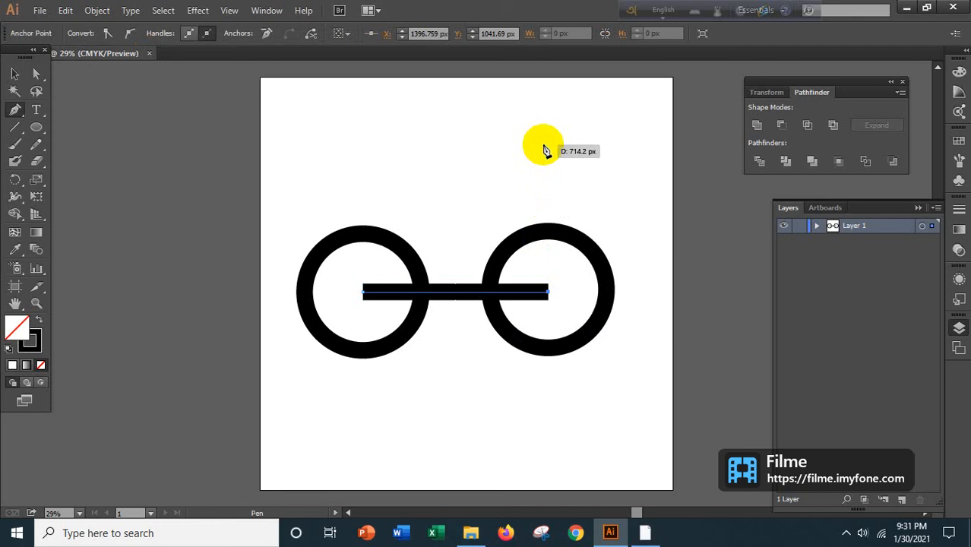
{"action": "left_click", "coordinate": [541, 142]}
{"action": "key", "text": "ctrl"}
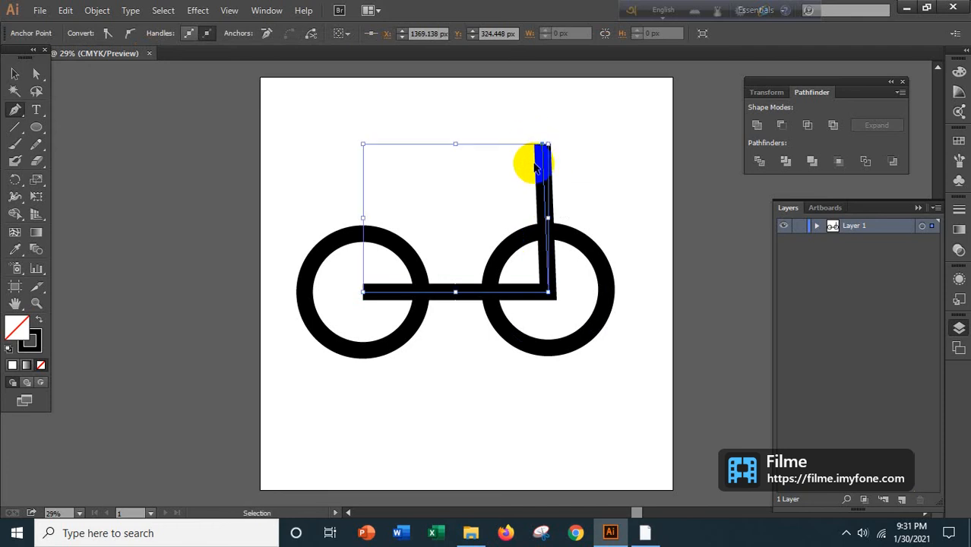
{"action": "key", "text": "ctrl+z"}
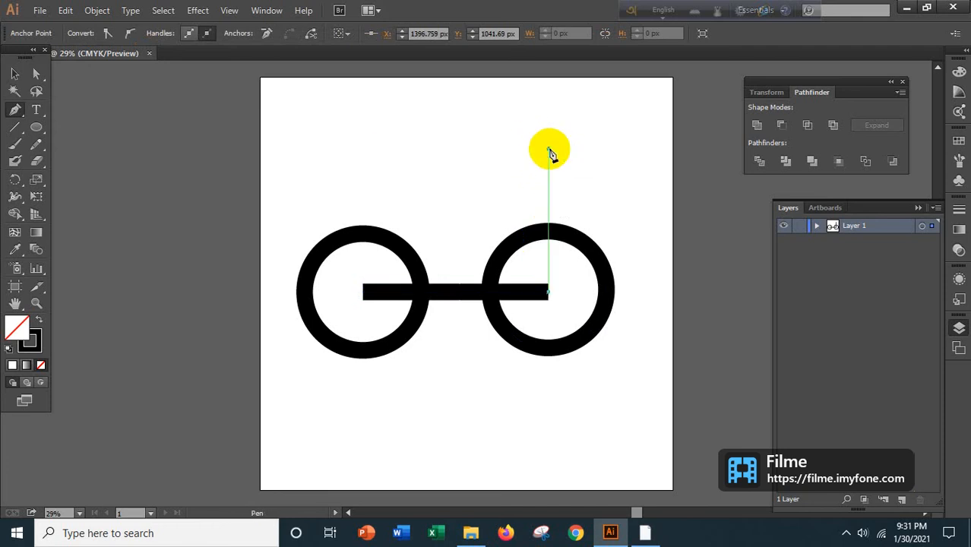
Extend the path vertically to about Y 349 px, right to about X 1517 px and down to about Y 476 px as a handlebar, and end it.
{"action": "left_click", "coordinate": [549, 145]}
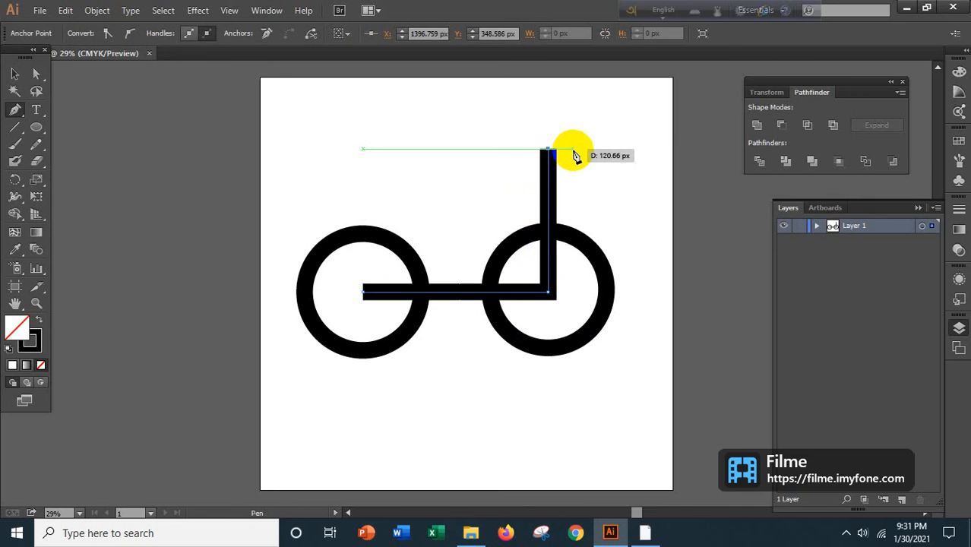
{"action": "left_click", "coordinate": [573, 148]}
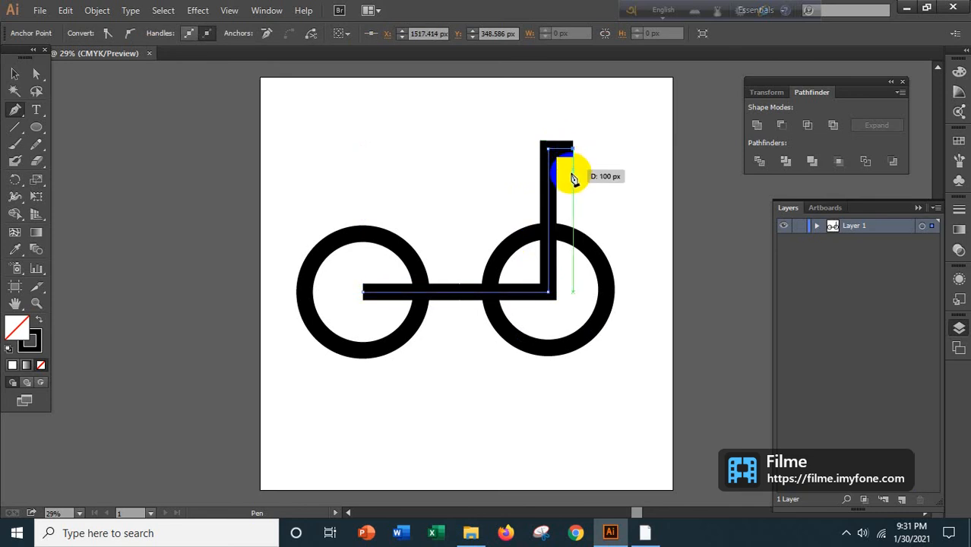
{"action": "left_click", "coordinate": [573, 179]}
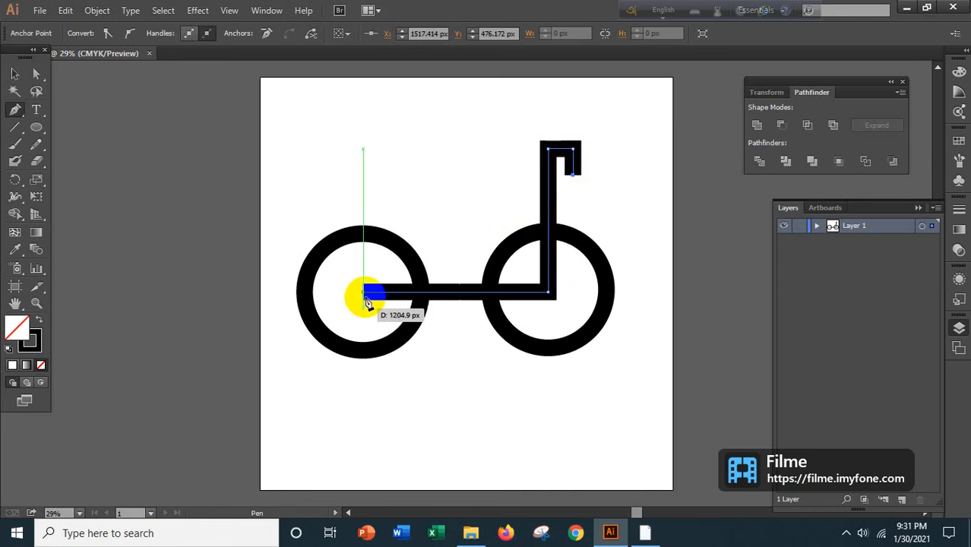
{"action": "left_click", "coordinate": [16, 75]}
{"action": "left_click", "coordinate": [72, 122]}
Draw a diagonal frame bar with the Pen tool from the upright between handlebar and right ring to the horizontal bar's left end.
{"action": "left_click", "coordinate": [15, 109]}
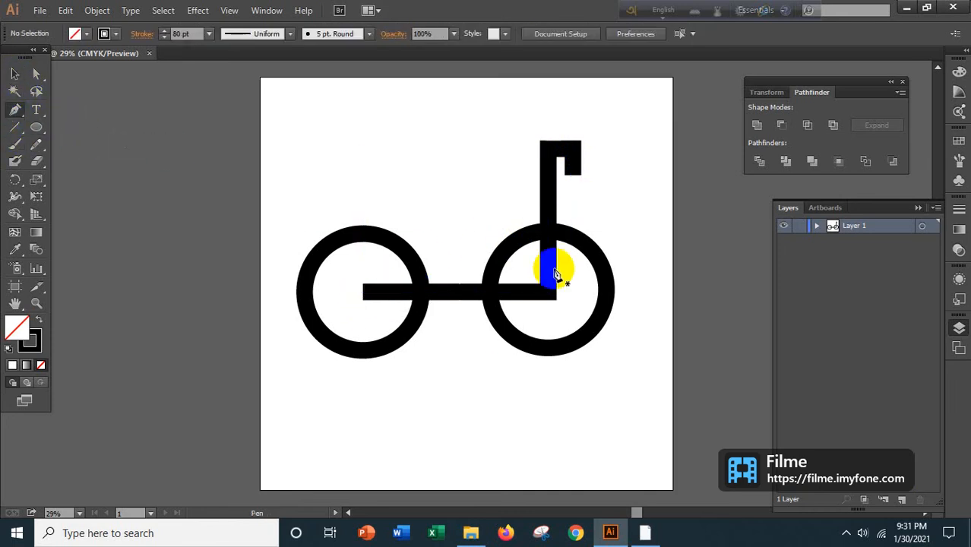
{"action": "left_click", "coordinate": [548, 196]}
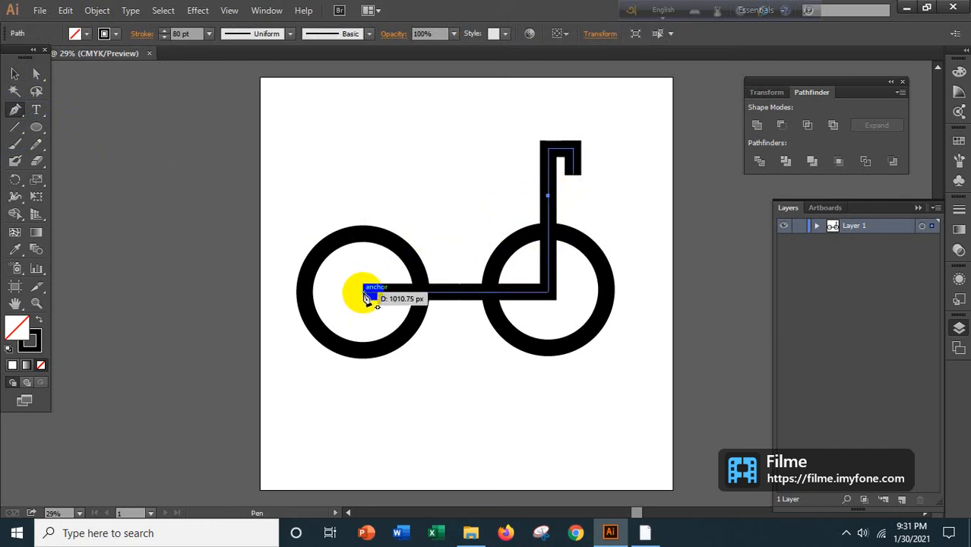
{"action": "left_click", "coordinate": [367, 297]}
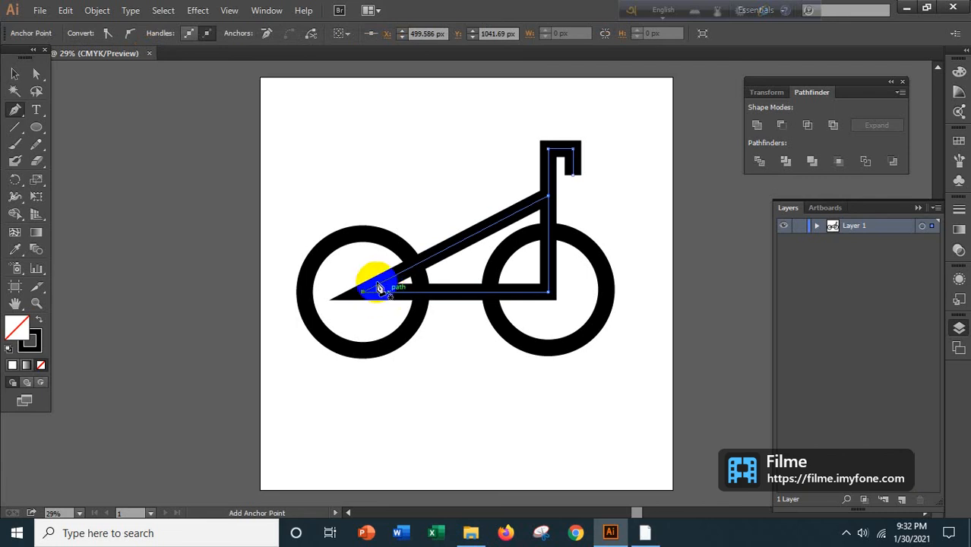
{"action": "left_click", "coordinate": [14, 74]}
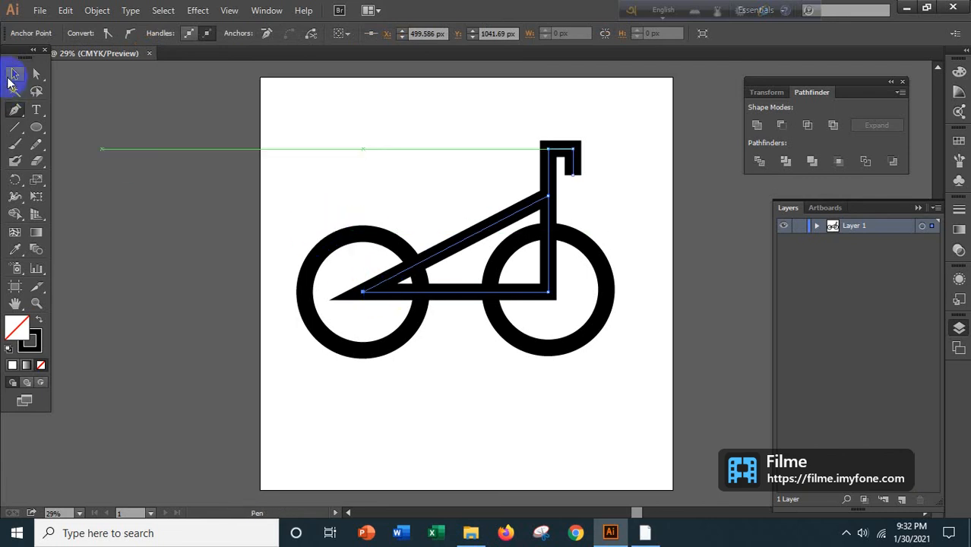
{"action": "left_click", "coordinate": [142, 126]}
Draw a vertical seat post with the Pen tool from the top of the left ring up to about Y 493 px.
{"action": "left_click", "coordinate": [15, 111]}
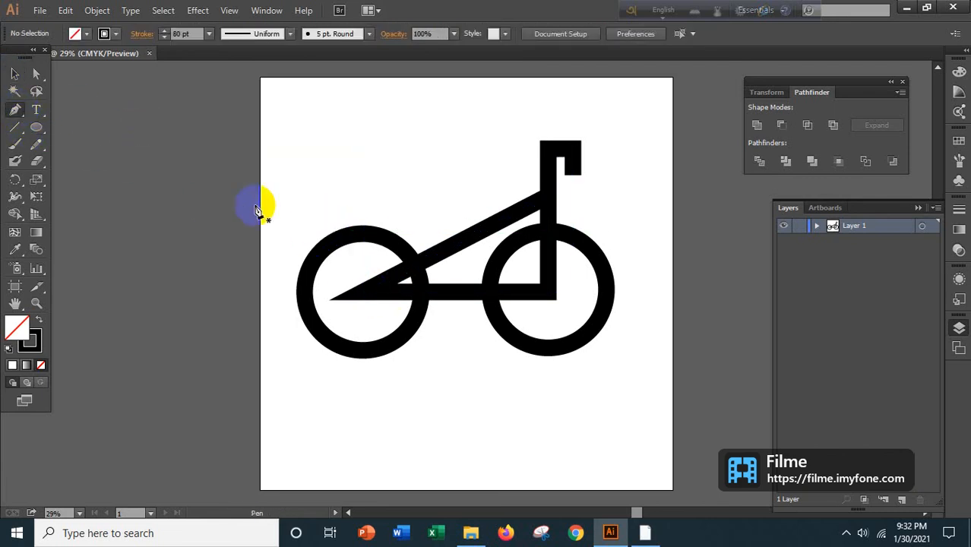
{"action": "left_click", "coordinate": [356, 231]}
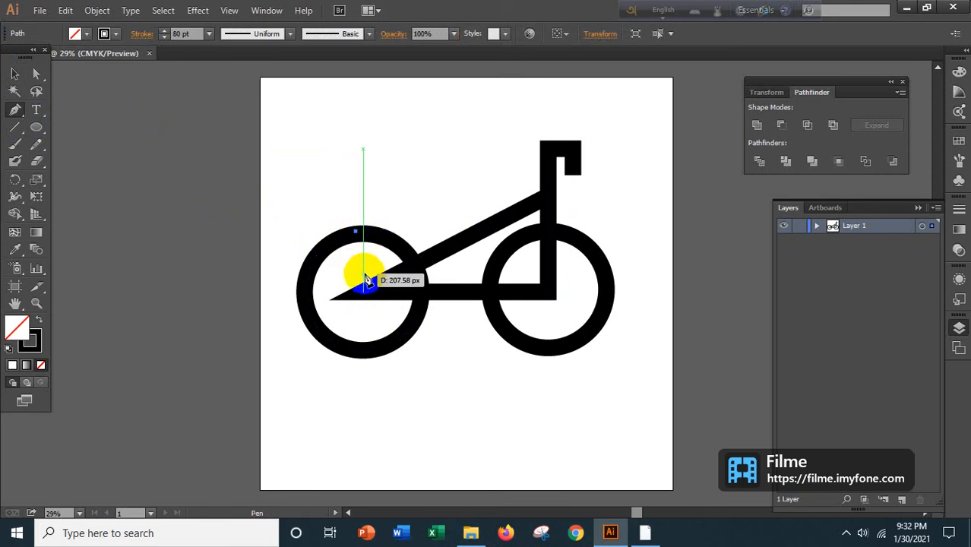
{"action": "left_click", "coordinate": [168, 152], "text": "ctrl"}
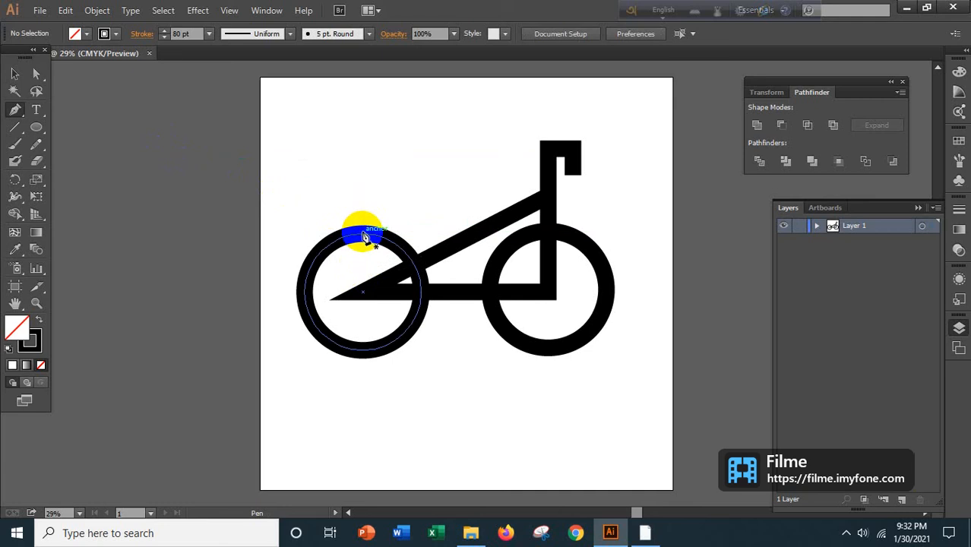
{"action": "left_click", "coordinate": [363, 231]}
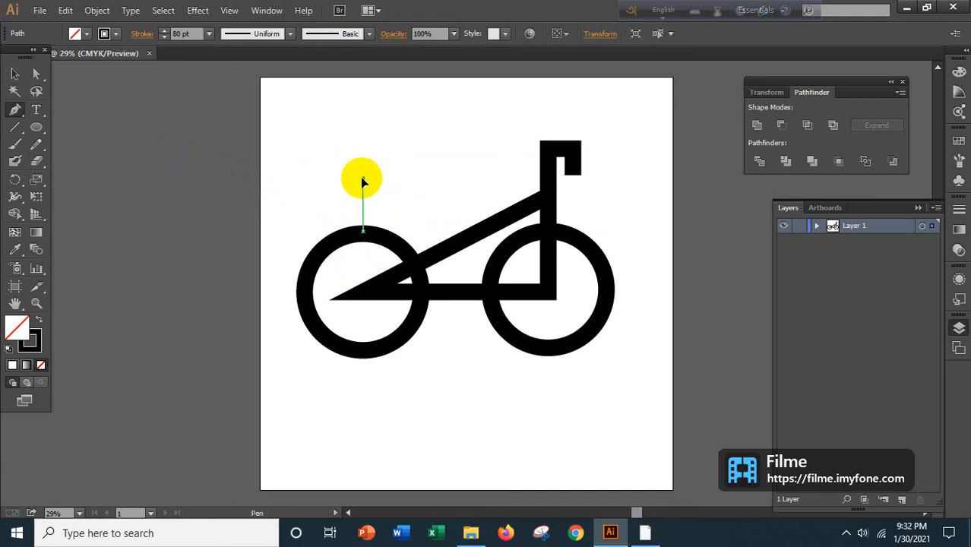
{"action": "left_click", "coordinate": [363, 179]}
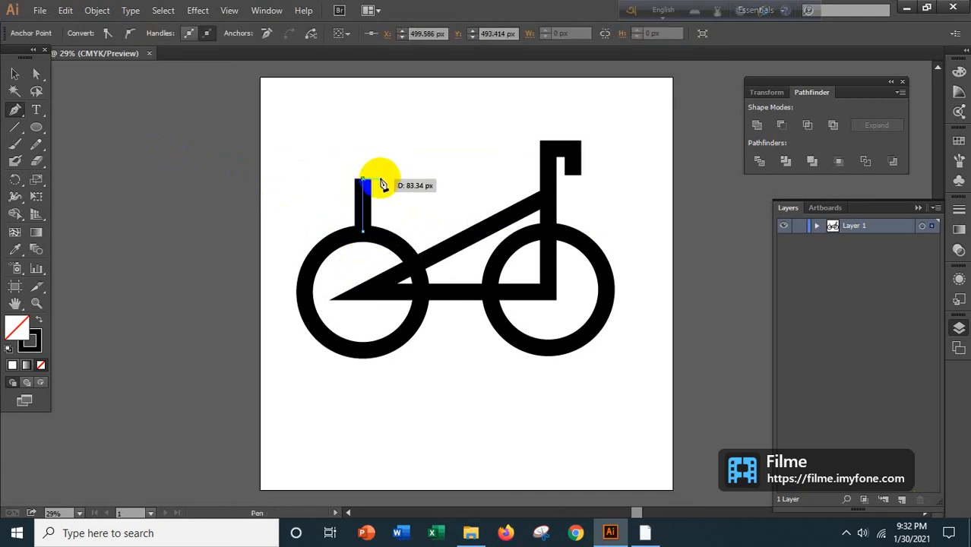
{"action": "left_click", "coordinate": [389, 180]}
{"action": "left_click", "coordinate": [326, 182]}
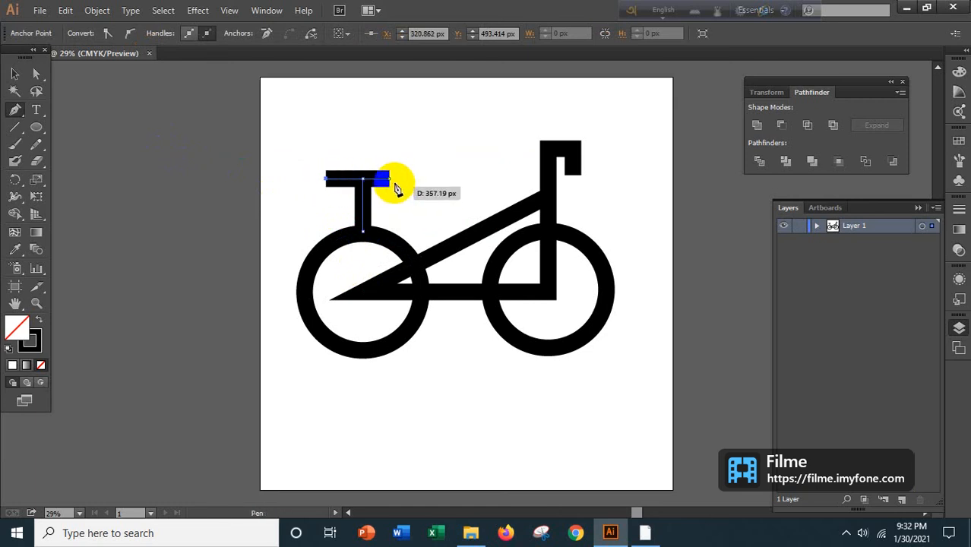
{"action": "key", "text": "ctrl+z"}
{"action": "key", "text": "ctrl+z"}
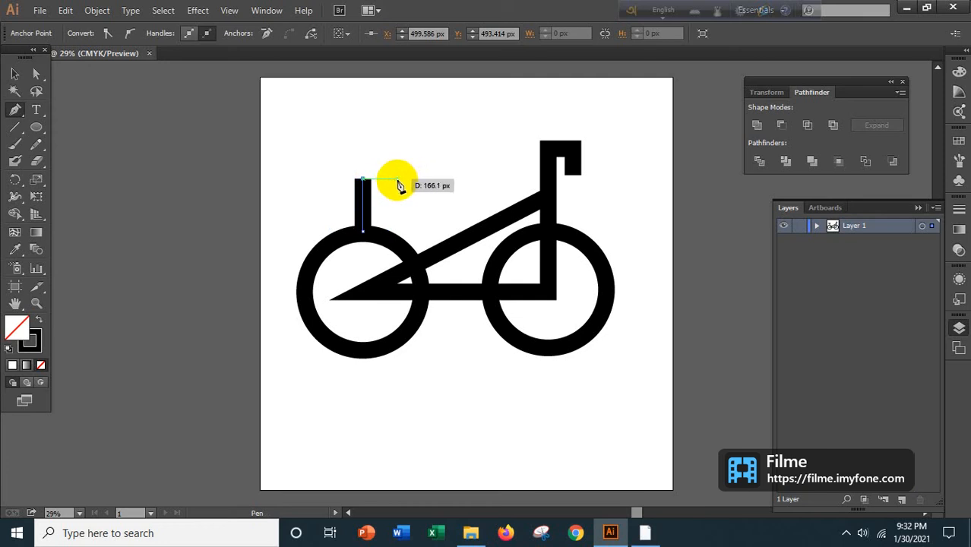
Continue the seat post path right to about X 662 px and back left to about X 297 px to form a horizontal seat.
{"action": "left_click", "coordinate": [396, 179]}
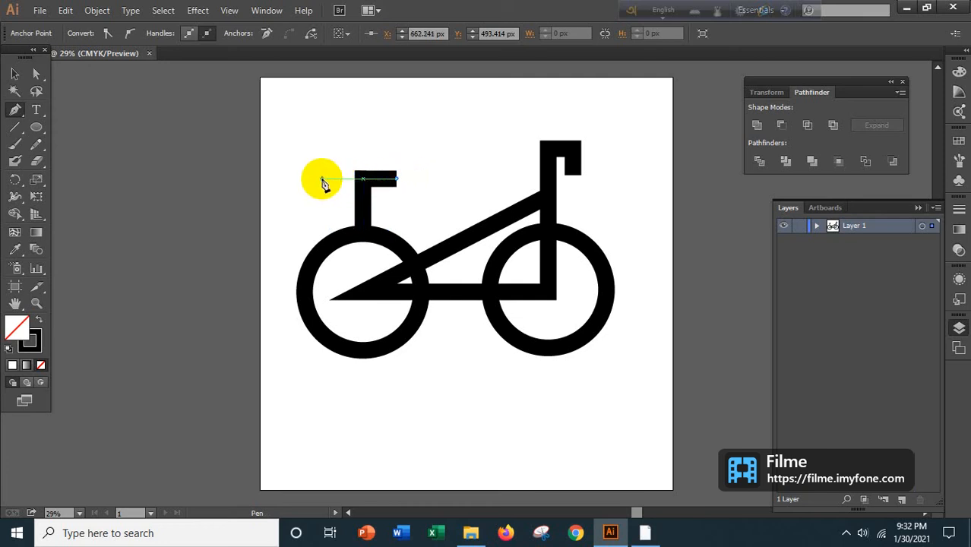
{"action": "left_click", "coordinate": [322, 180]}
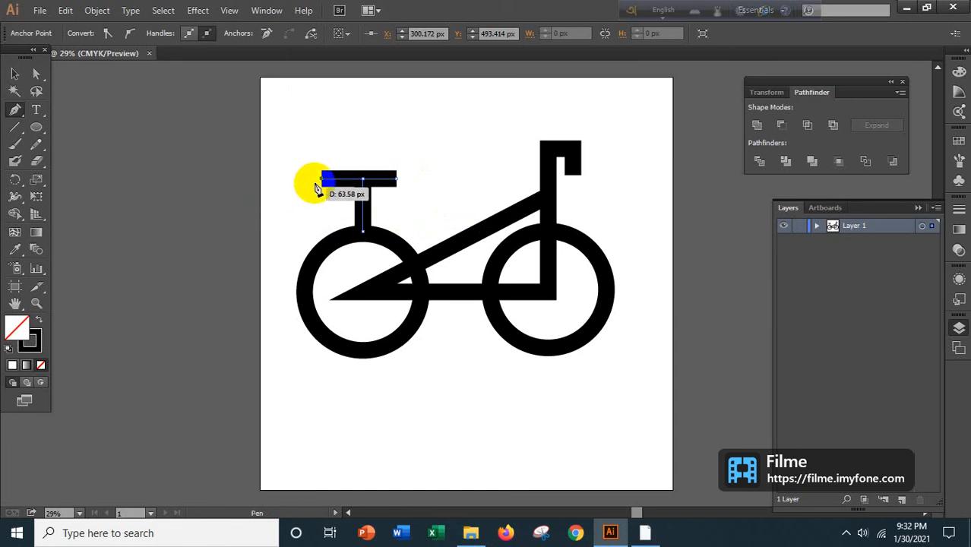
{"action": "left_click", "coordinate": [365, 196], "text": "ctrl"}
{"action": "key", "text": "ctrl+z"}
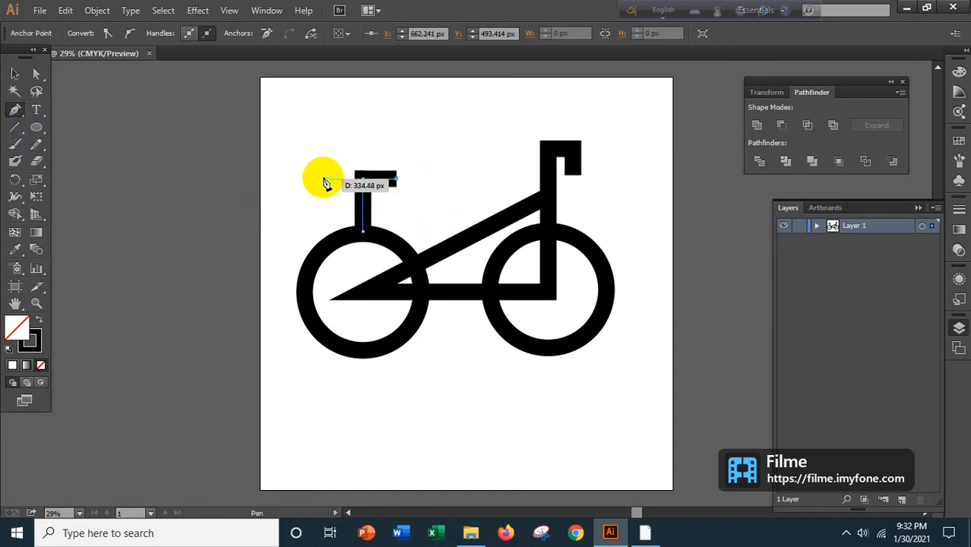
{"action": "left_click", "coordinate": [320, 180]}
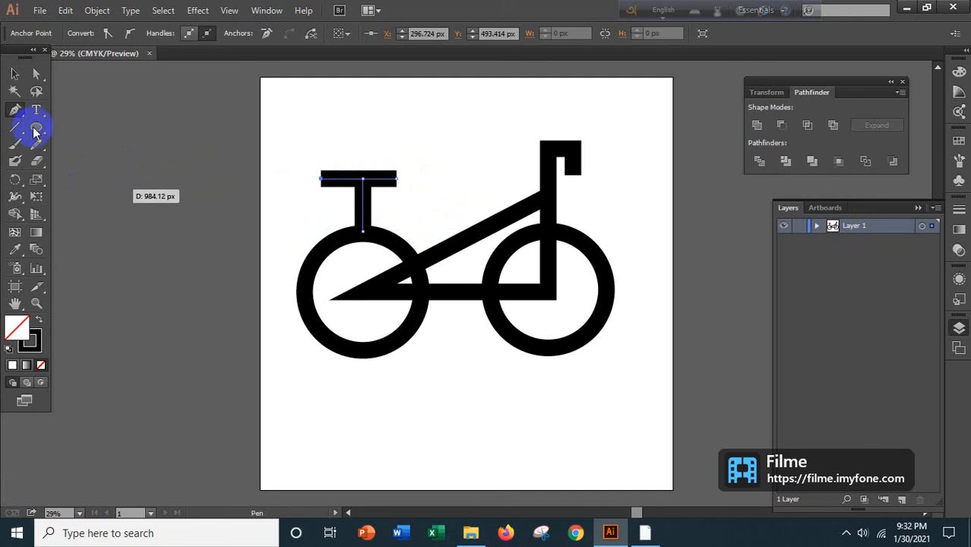
Move the seat and its post slightly straight down so the post's lower end sinks into the left ring's stroke.
{"action": "left_click", "coordinate": [15, 76]}
{"action": "left_click", "coordinate": [361, 182]}
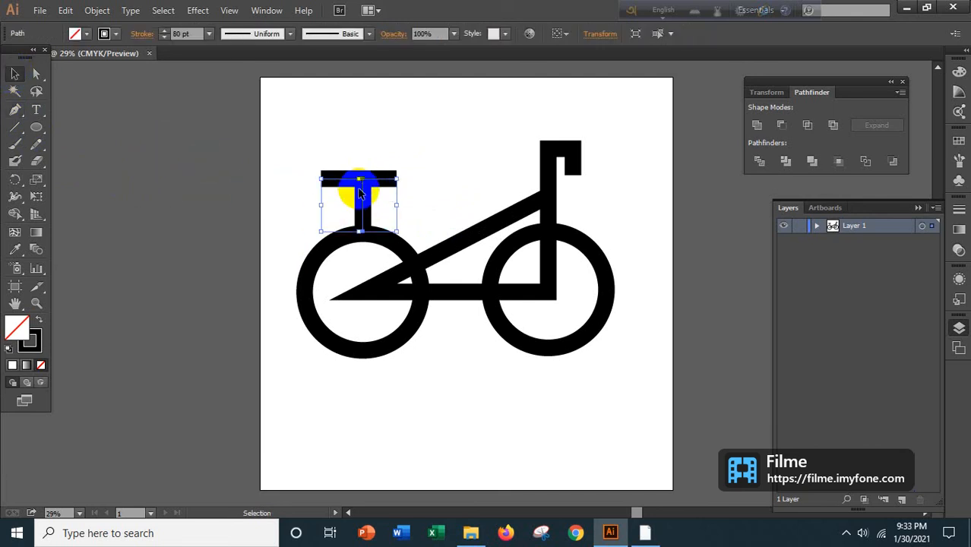
{"action": "left_click_drag", "start_coordinate": [362, 194], "coordinate": [363, 203]}
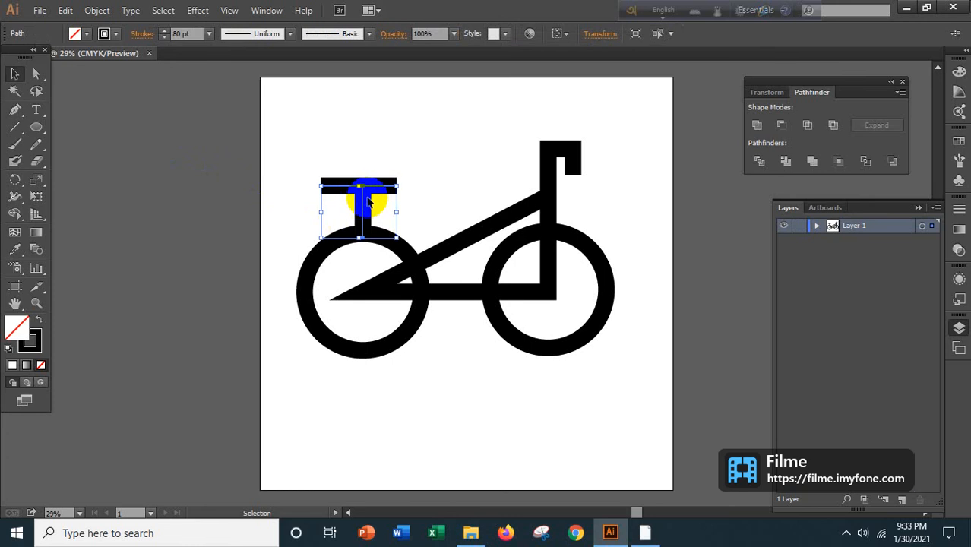
{"action": "left_click", "coordinate": [397, 183]}
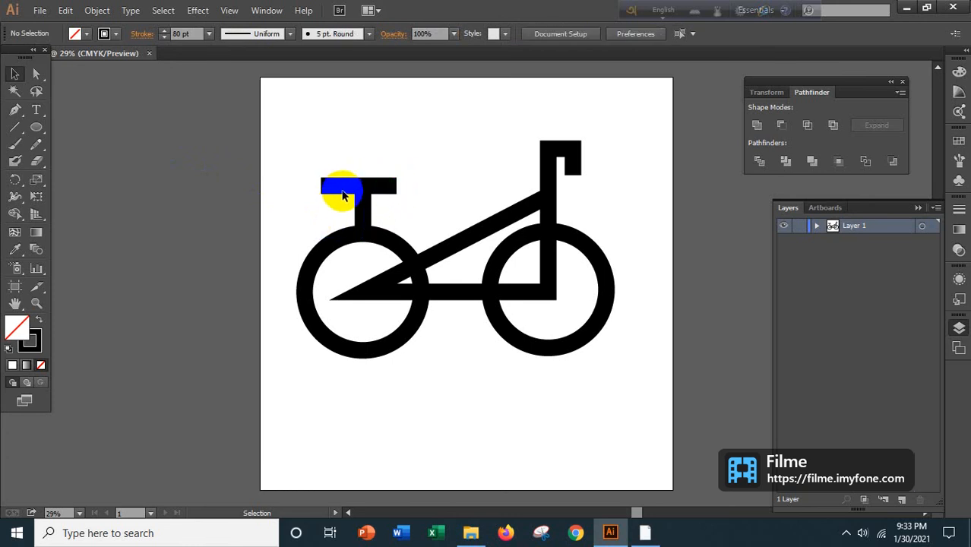
{"action": "left_click", "coordinate": [351, 190]}
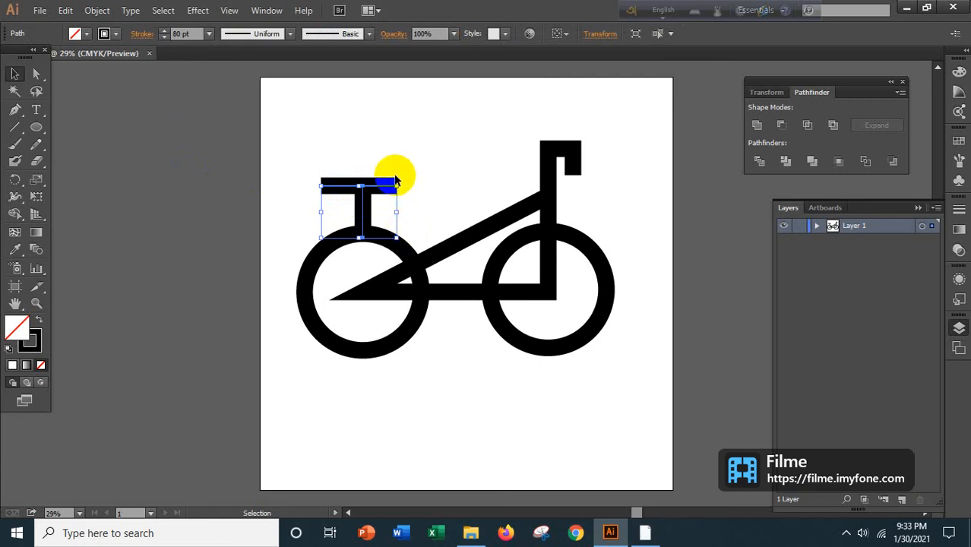
{"action": "left_click", "coordinate": [365, 162]}
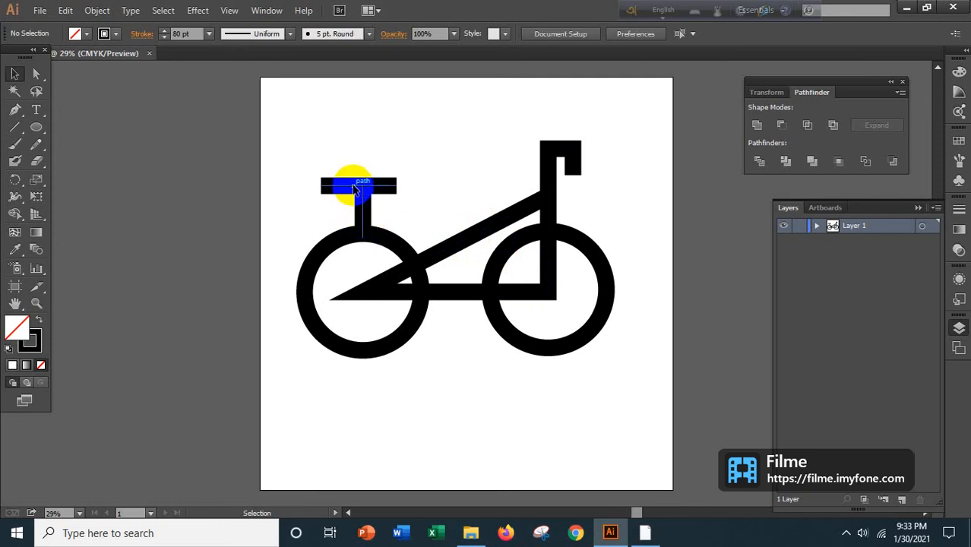
{"action": "left_click", "coordinate": [368, 209]}
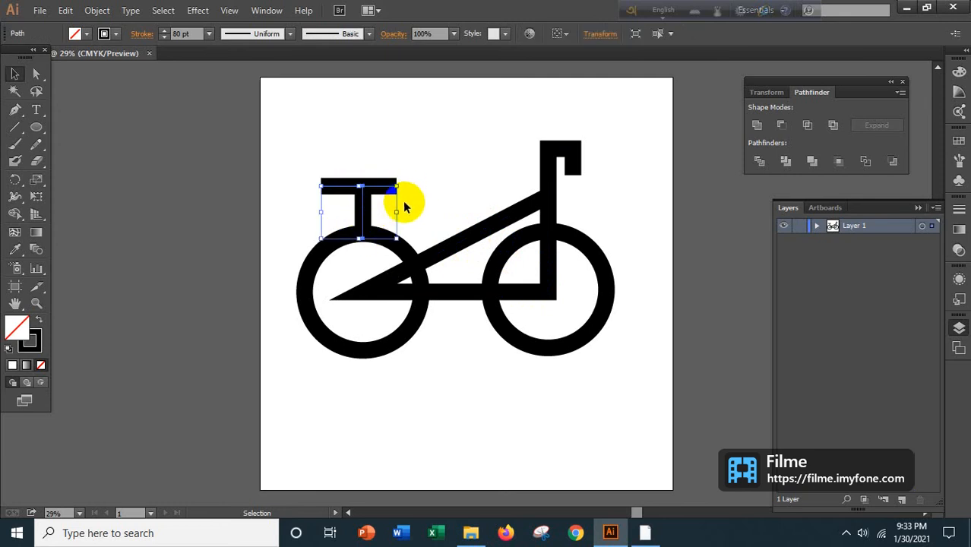
{"action": "left_click", "coordinate": [213, 160]}
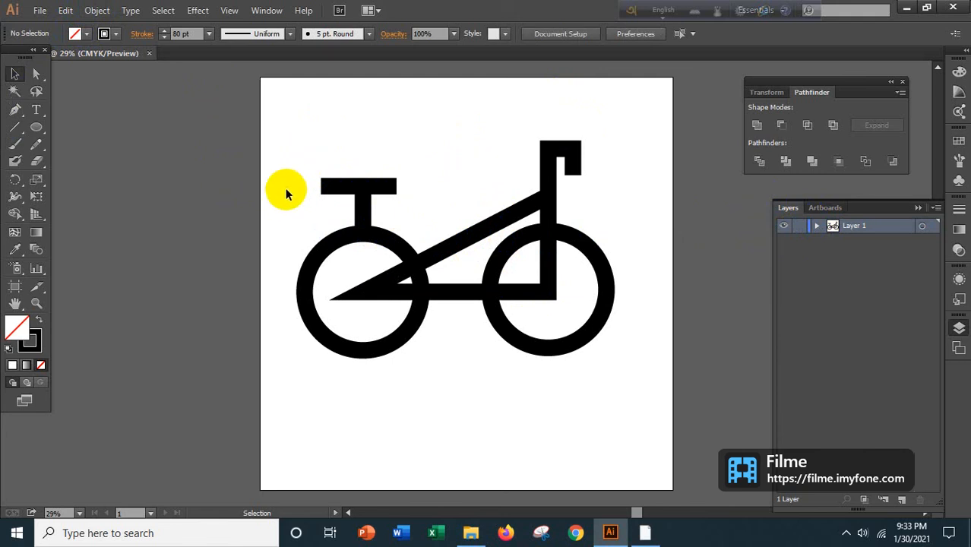
{"action": "left_click_drag", "start_coordinate": [284, 190], "coordinate": [247, 212]}
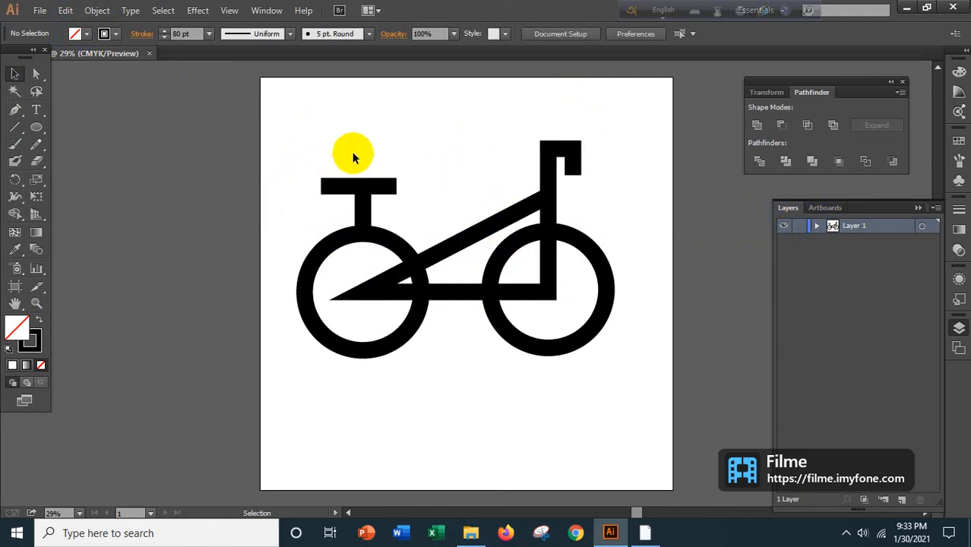
Give the seat, handlebar and frame paths a round join at their stroke corners.
{"action": "left_click_drag", "start_coordinate": [335, 206], "coordinate": [567, 224]}
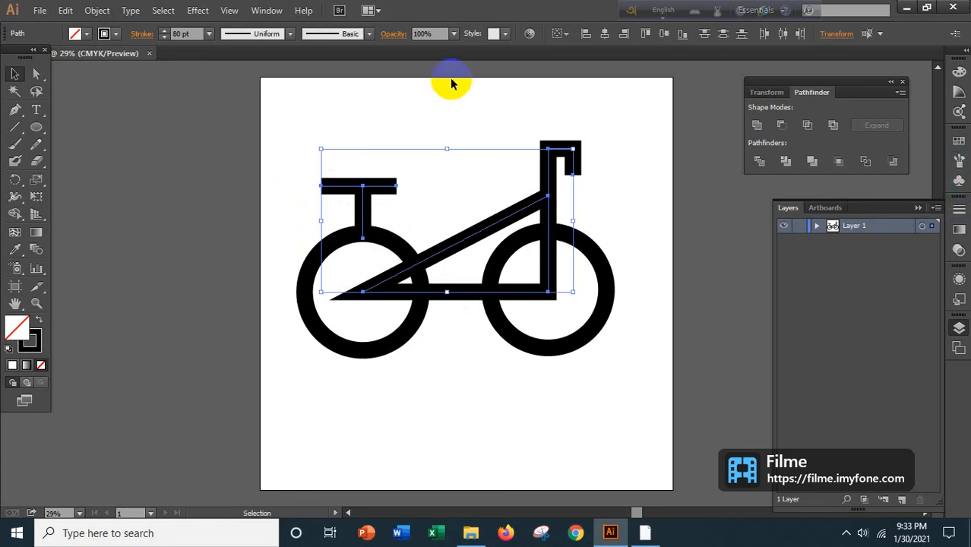
{"action": "left_click", "coordinate": [266, 10]}
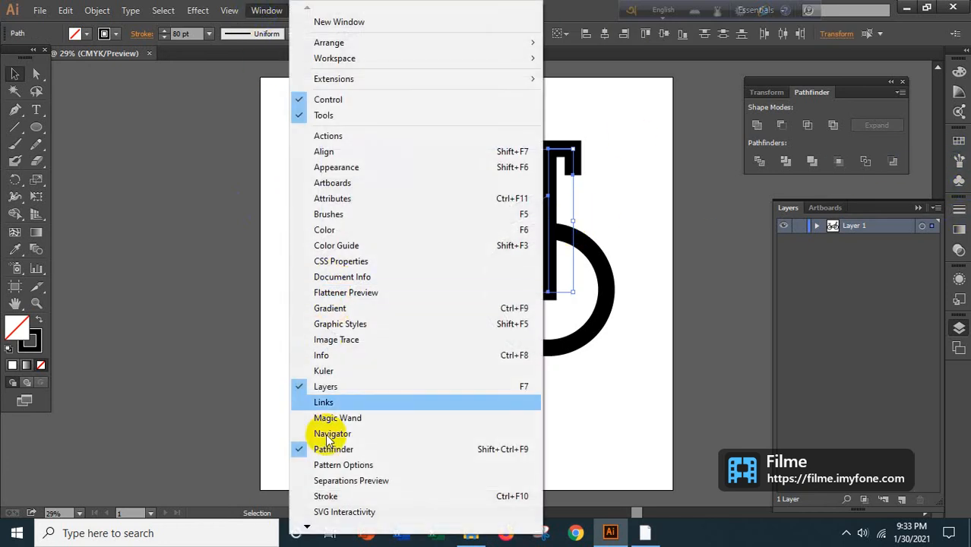
{"action": "left_click", "coordinate": [349, 498]}
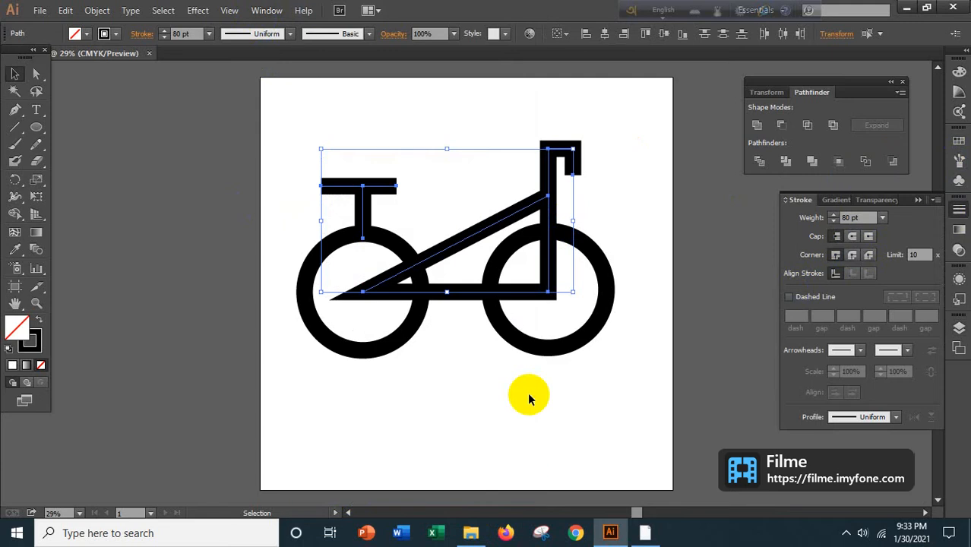
{"action": "left_click", "coordinate": [852, 256]}
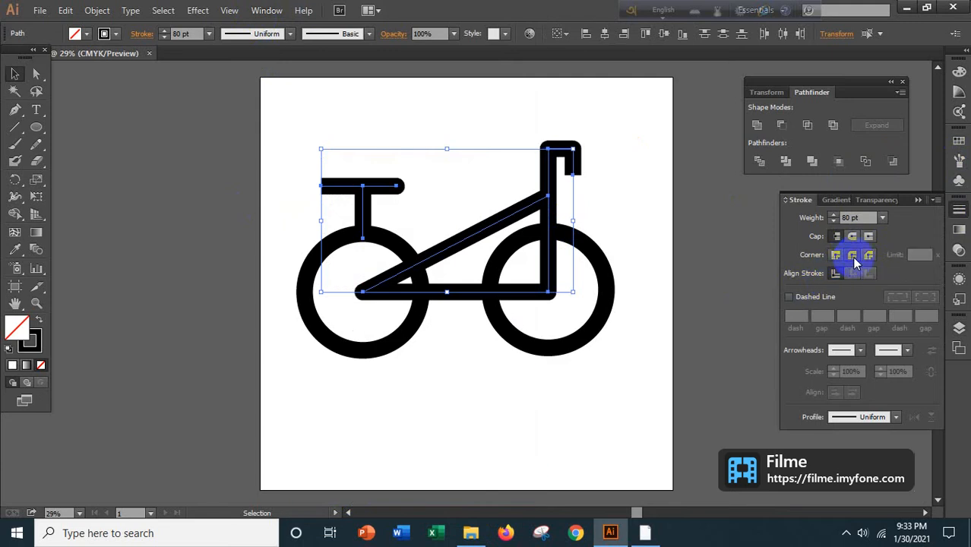
{"action": "left_click", "coordinate": [156, 152]}
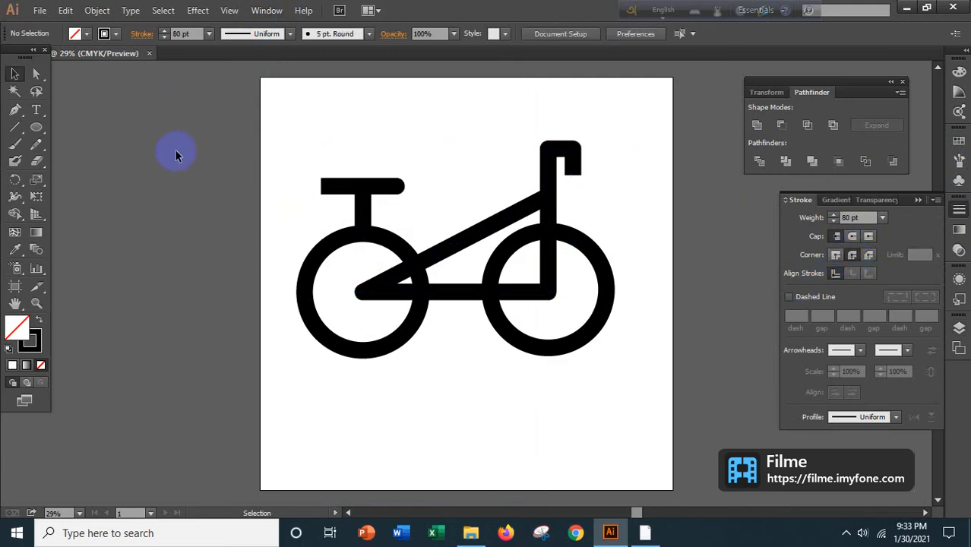
Shorten the seat path's height from its lower end up to about Y 747 px and nudge it slightly down into the left ring.
{"action": "left_click", "coordinate": [365, 196]}
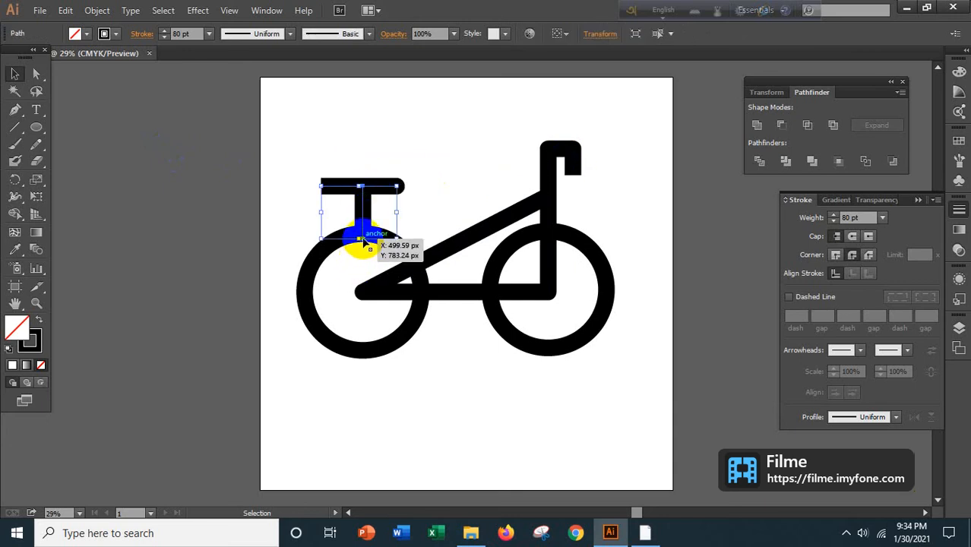
{"action": "mouse_move", "coordinate": [363, 237]}
{"action": "left_mouse_down"}
{"action": "mouse_move", "coordinate": [372, 225]}
{"action": "mouse_move", "coordinate": [368, 245]}
{"action": "mouse_move", "coordinate": [375, 237]}
{"action": "left_mouse_up"}
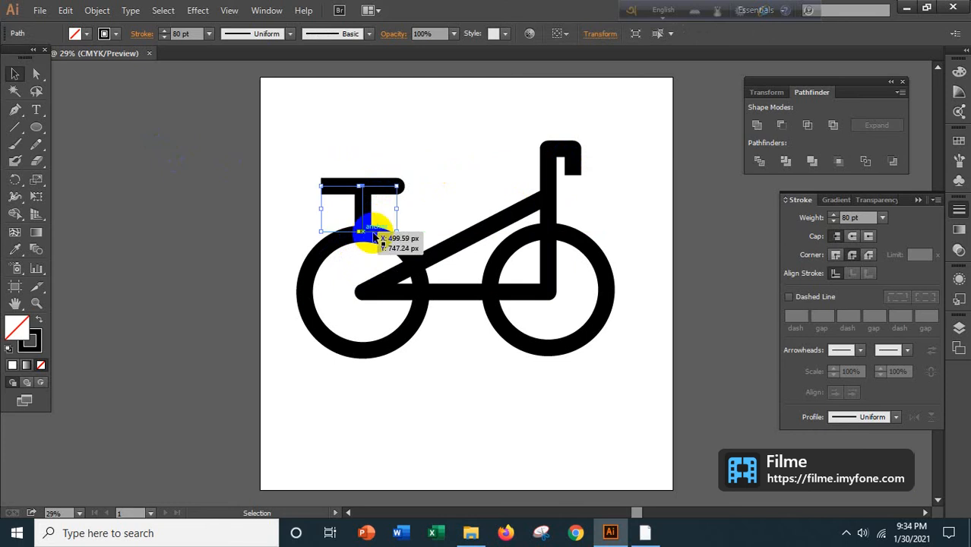
{"action": "key", "text": "Down"}
{"action": "key", "text": "Down"}
{"action": "key", "text": "Down"}
{"action": "key", "text": "Down"}
{"action": "key", "text": "Down"}
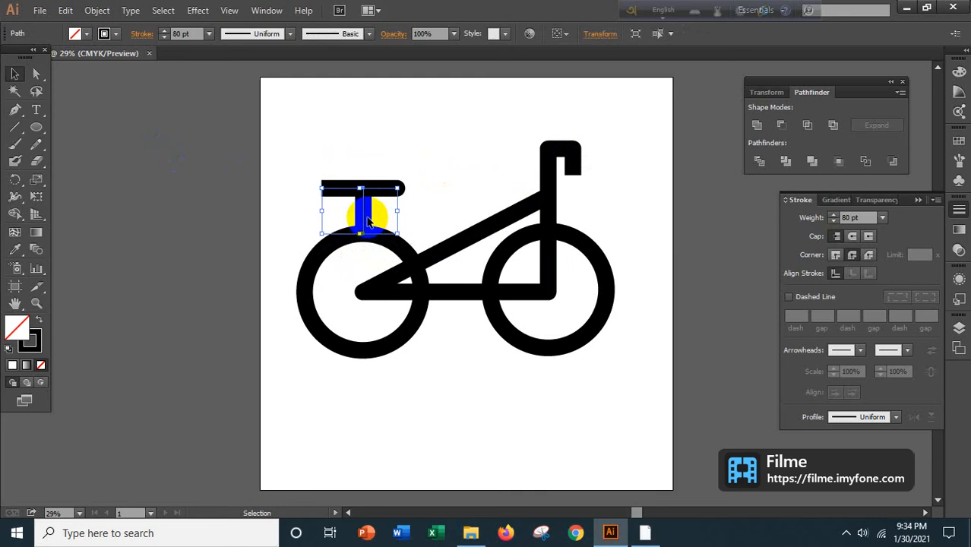
{"action": "left_click", "coordinate": [373, 156]}
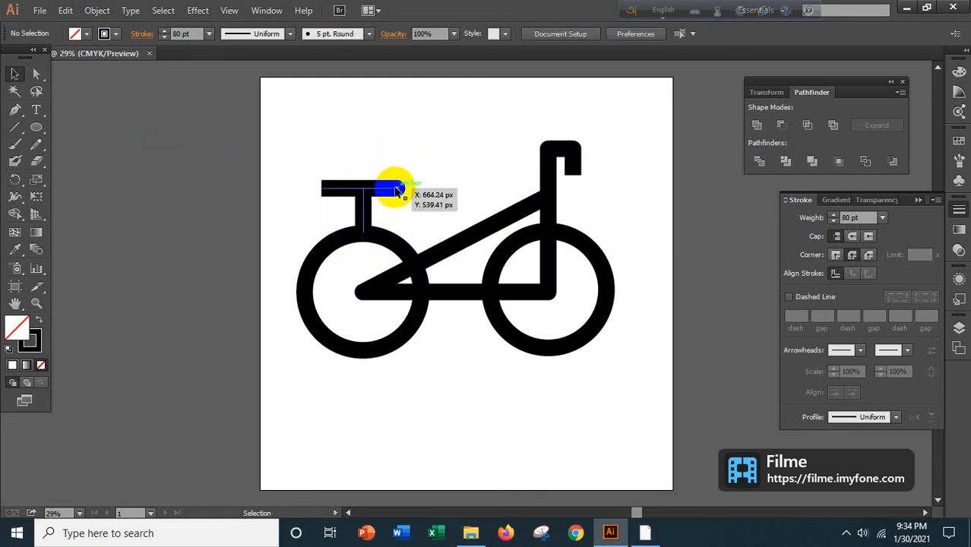
Scale the seat path from its upper-left corner to make it slightly narrower and taller.
{"action": "left_click", "coordinate": [396, 190]}
{"action": "left_click", "coordinate": [298, 194]}
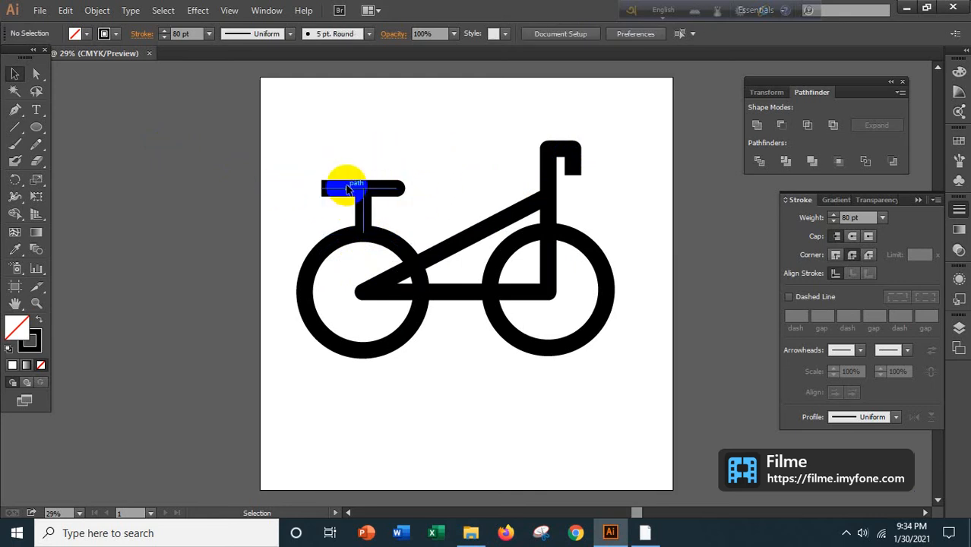
{"action": "left_click_drag", "start_coordinate": [326, 190], "coordinate": [331, 188]}
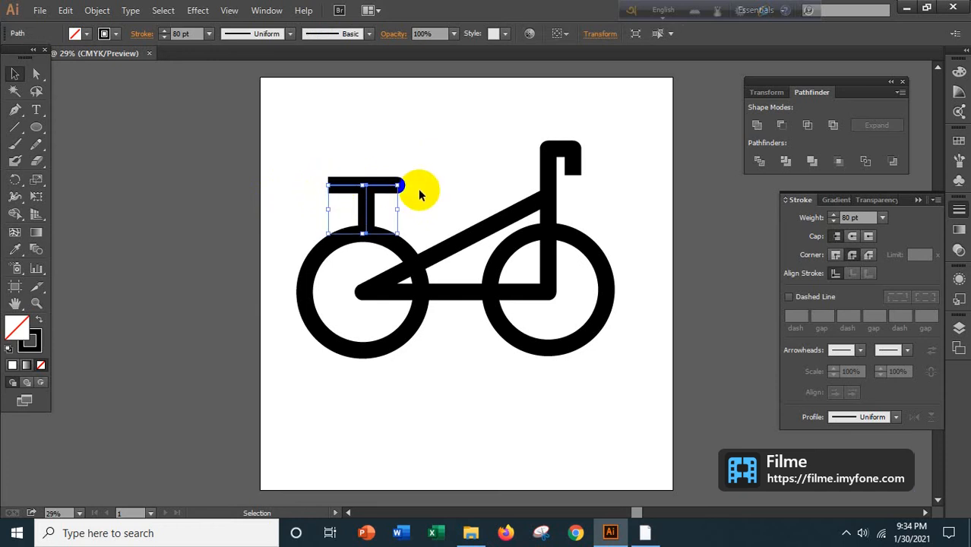
{"action": "left_click", "coordinate": [418, 192]}
Nudge the seat and its post straight down in five small increments so the post overlaps the left ring's stroke.
{"action": "left_click", "coordinate": [356, 187]}
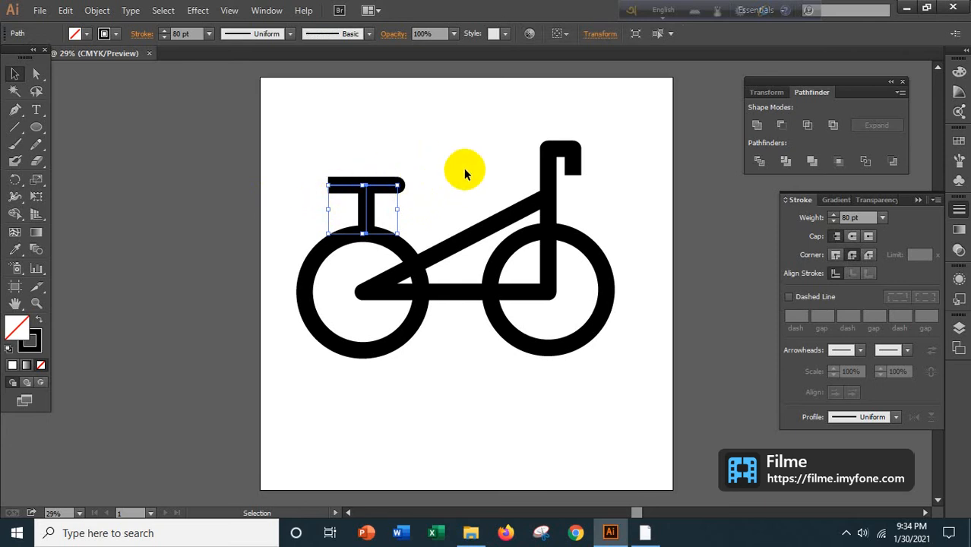
{"action": "key", "text": "Down"}
{"action": "key", "text": "Down"}
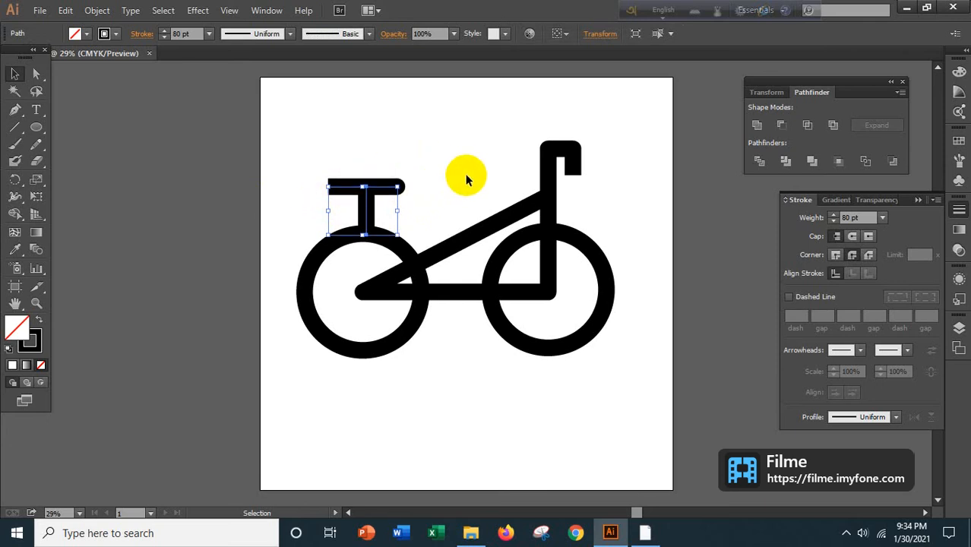
{"action": "key", "text": "Down"}
{"action": "key", "text": "Down"}
{"action": "key", "text": "Down"}
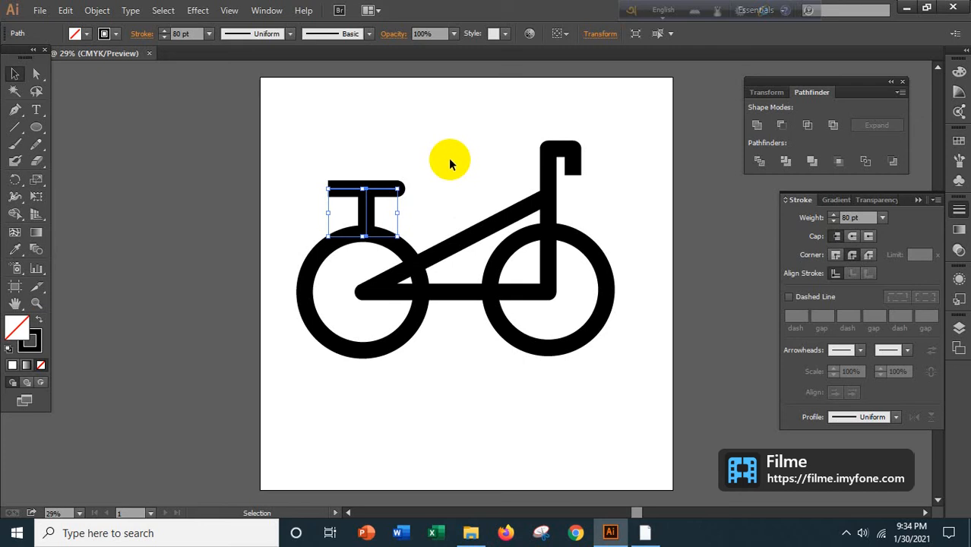
{"action": "left_click", "coordinate": [440, 170]}
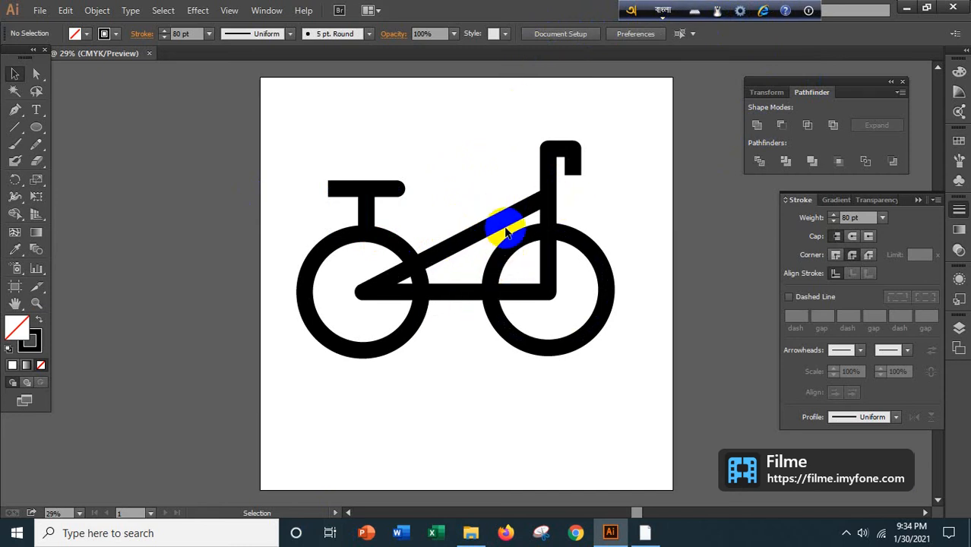
{"action": "key", "text": "F12"}
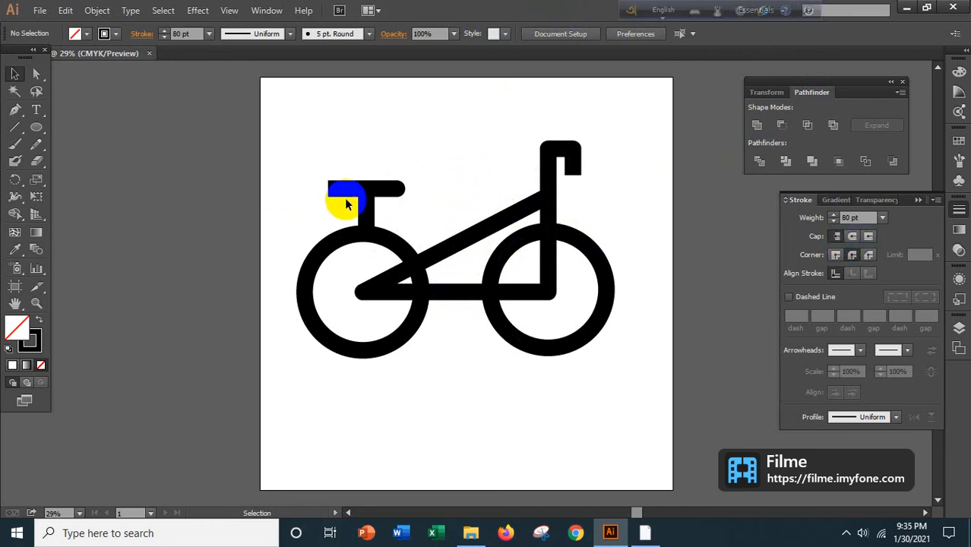
{"action": "left_click_drag", "start_coordinate": [298, 188], "coordinate": [579, 340]}
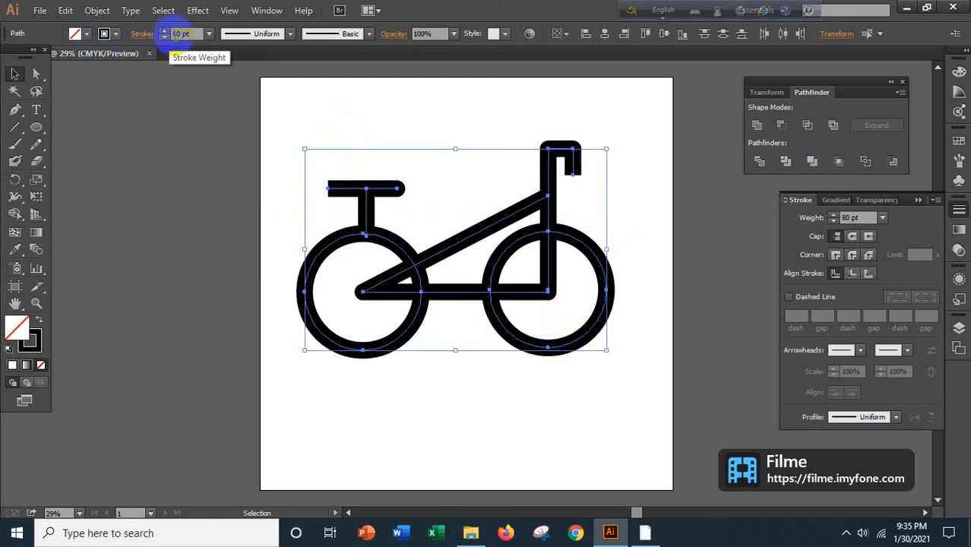
{"action": "left_click", "coordinate": [85, 35]}
{"action": "left_click", "coordinate": [281, 150]}
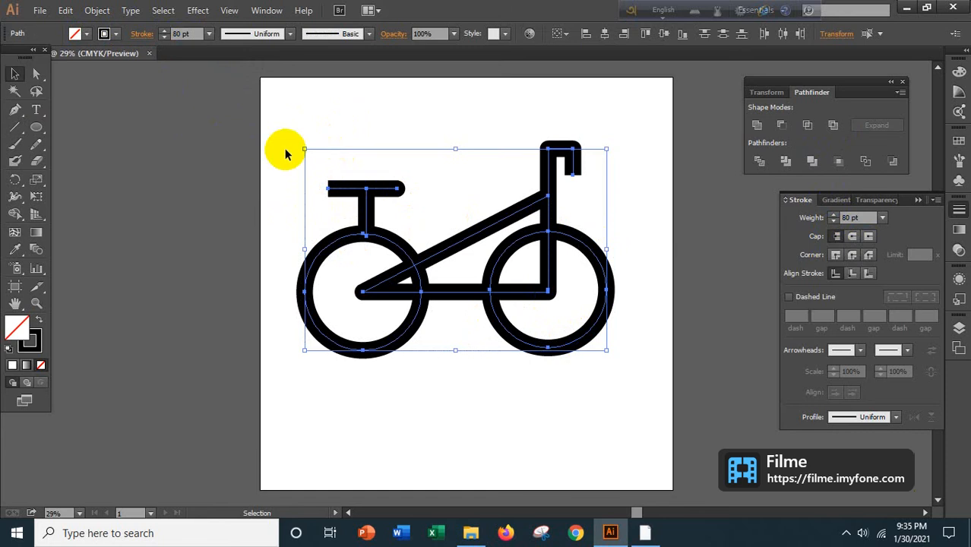
{"action": "left_click", "coordinate": [346, 131]}
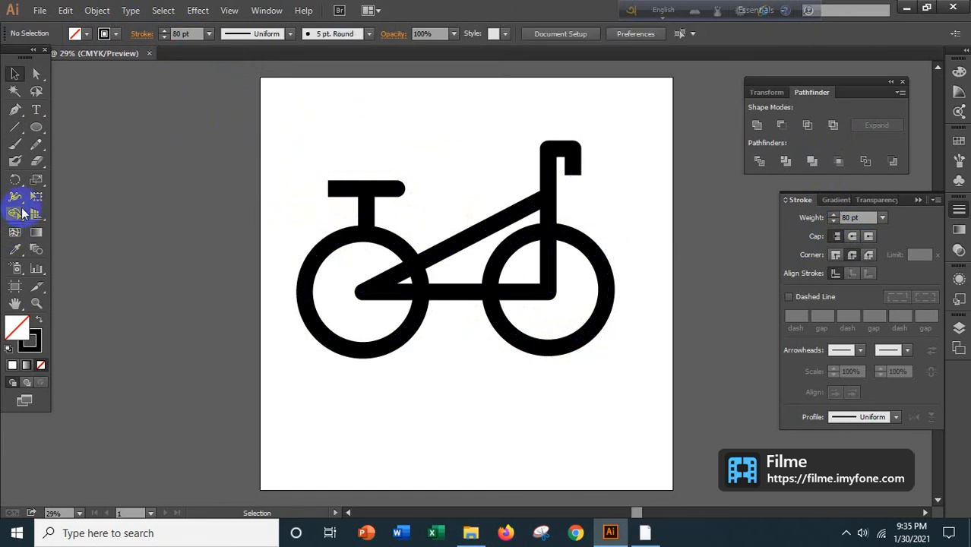
Add a short line of Bengali text with the Type tool in the gap between the seat and the diagonal bar.
{"action": "left_click", "coordinate": [36, 110]}
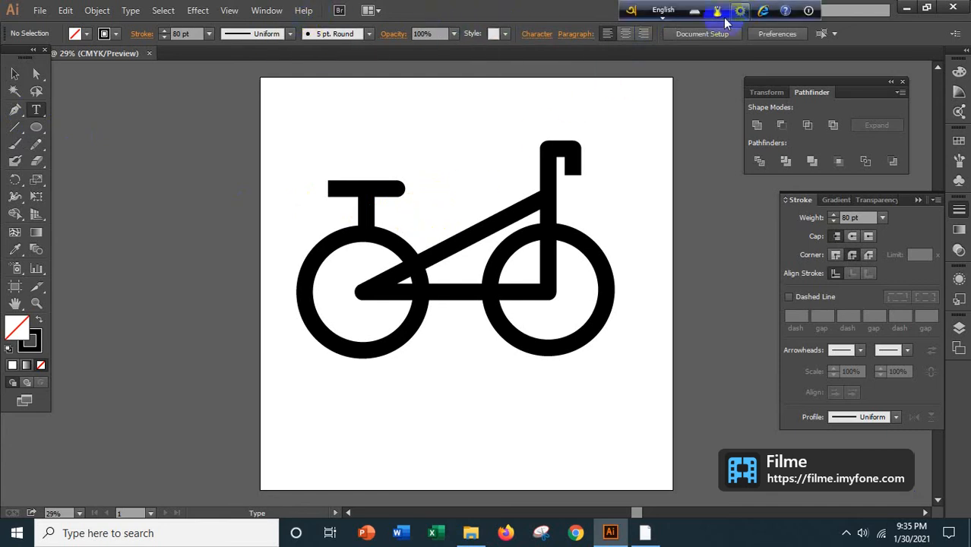
{"action": "left_click", "coordinate": [424, 210]}
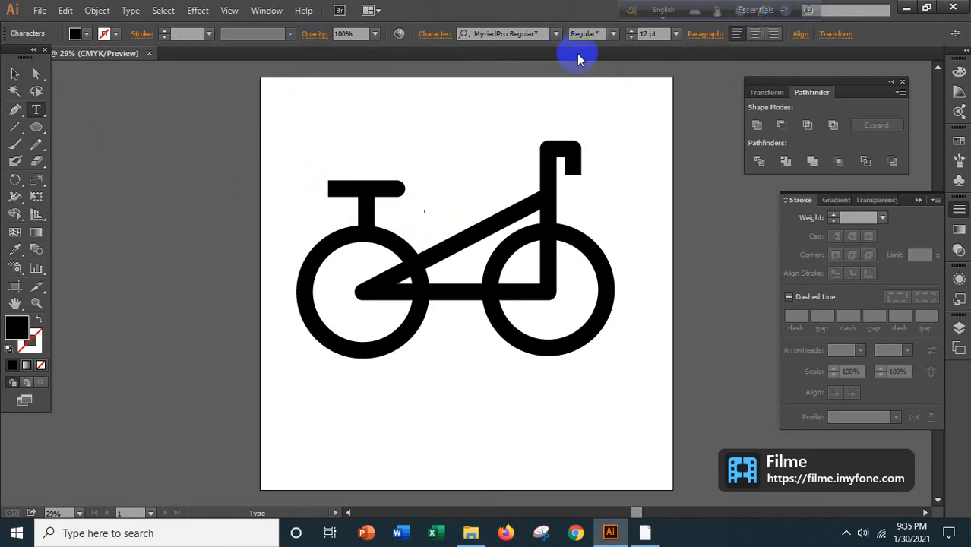
{"action": "key", "text": "ctrl"}
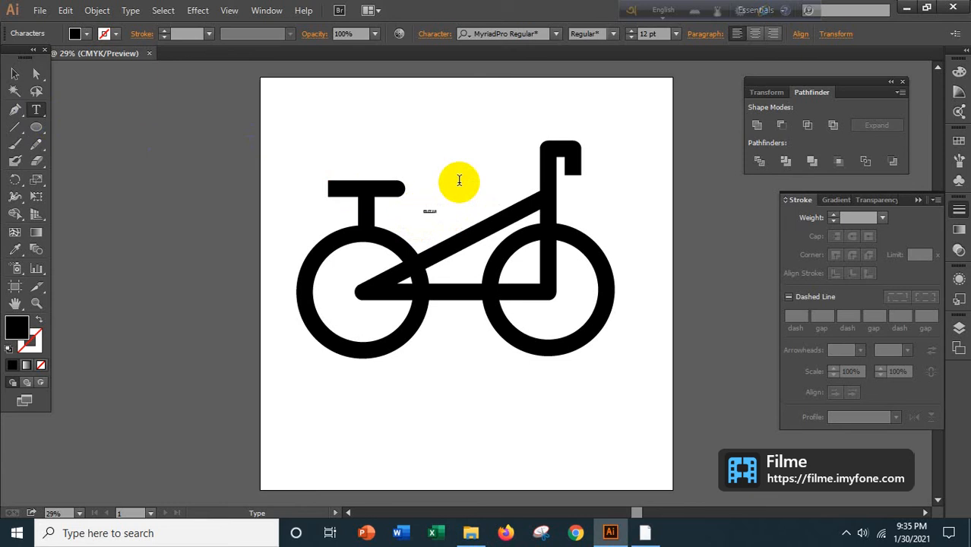
Set the new text's font to Li Subha Sandhya ANSI V1 Italic, filtering the font list by "li".
{"action": "left_click", "coordinate": [555, 35]}
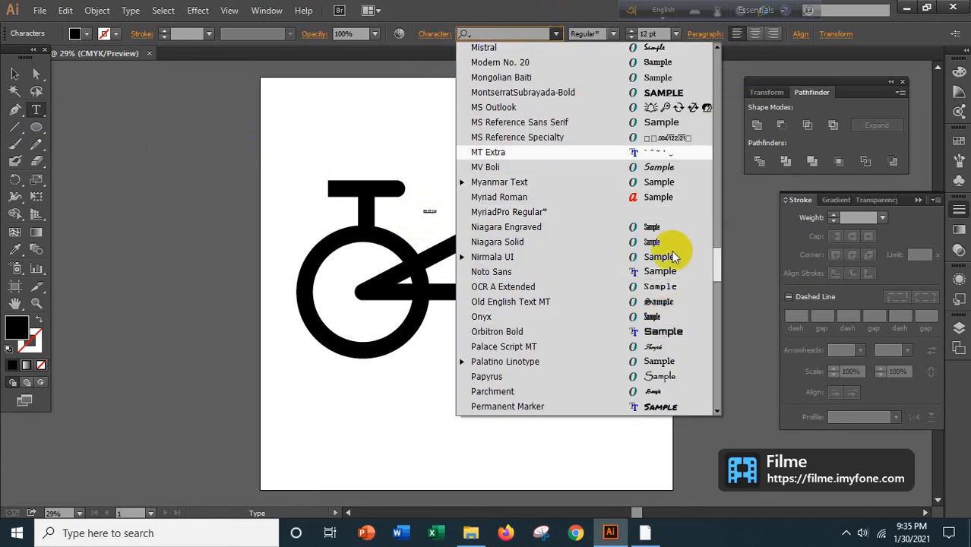
{"action": "left_click", "coordinate": [761, 59]}
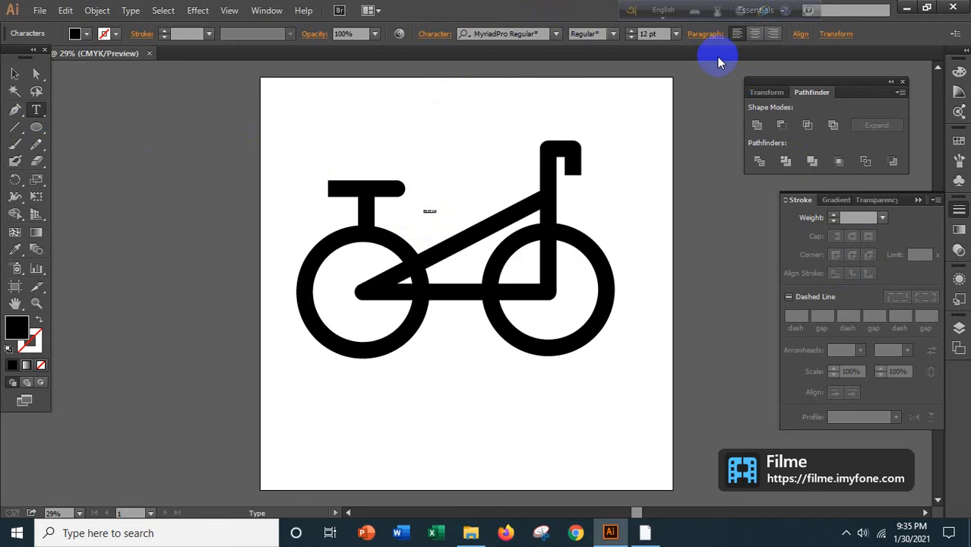
{"action": "left_click", "coordinate": [543, 32]}
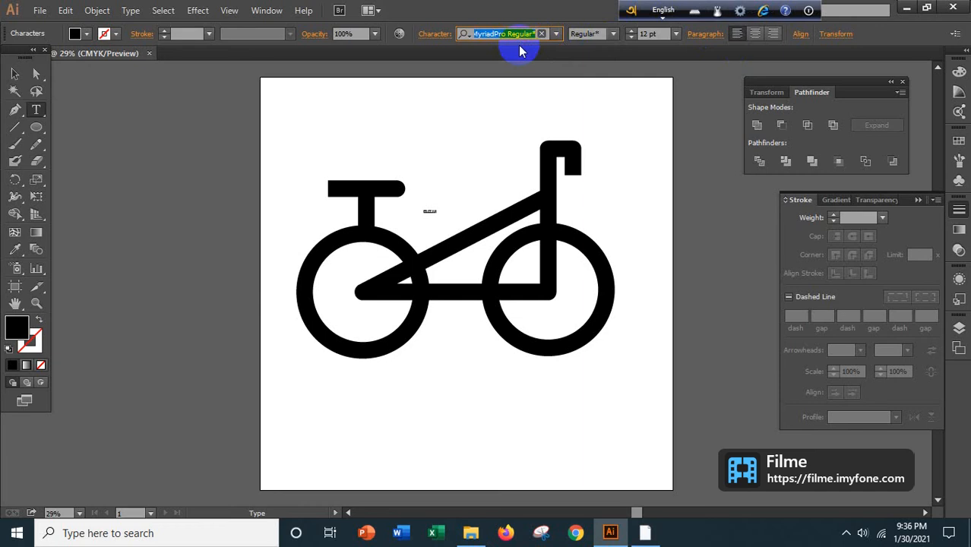
{"action": "key", "text": "BackSpace"}
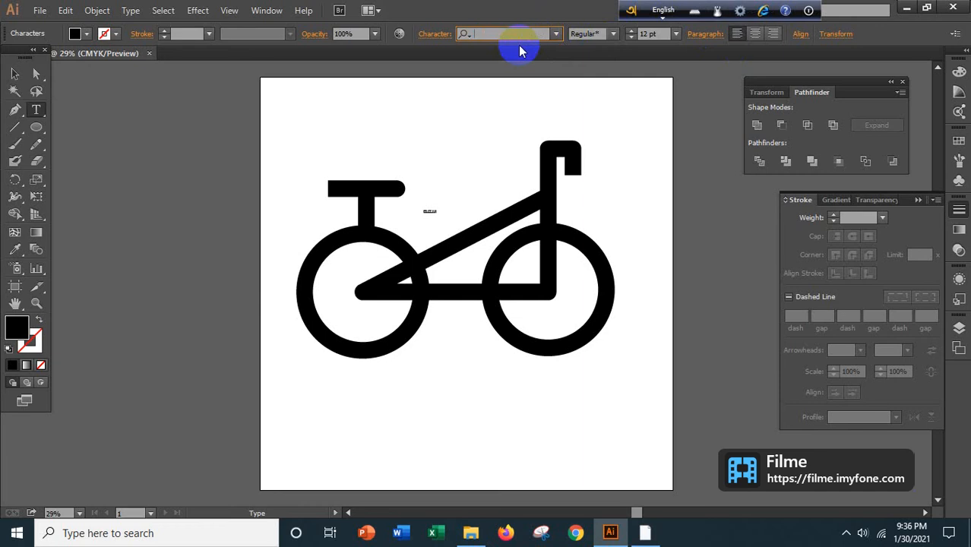
{"action": "type", "text": "li"}
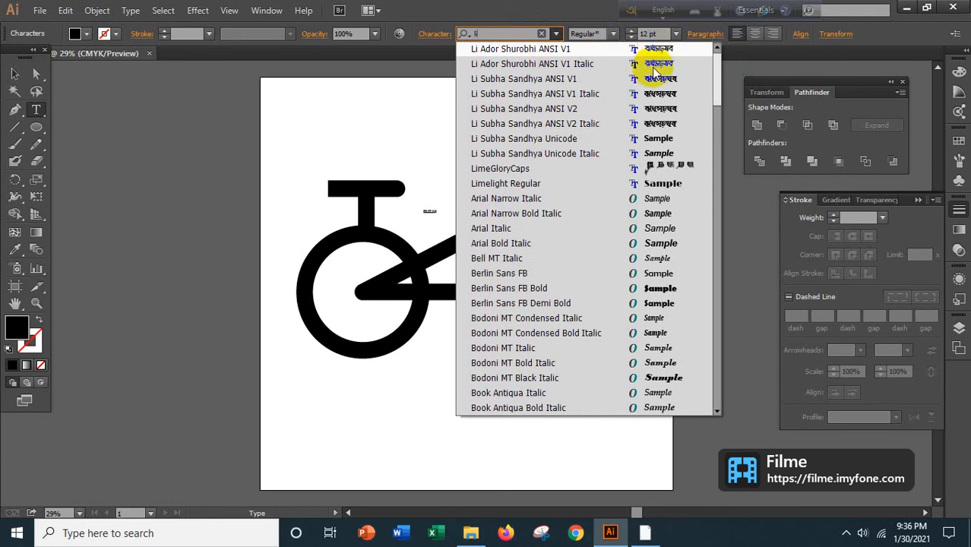
{"action": "left_click", "coordinate": [636, 93]}
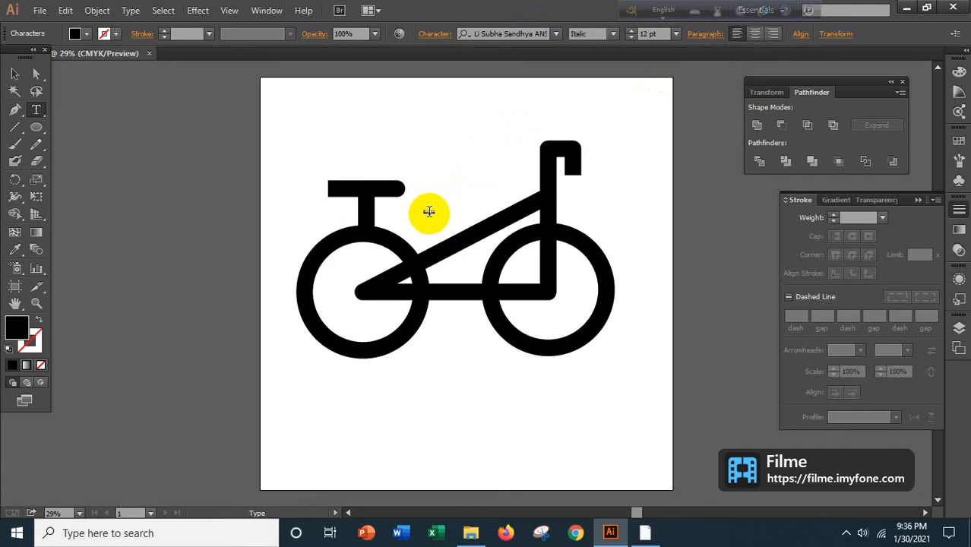
Set the font size of the text between the seat and diagonal bar to 24 pt.
{"action": "left_click", "coordinate": [674, 35]}
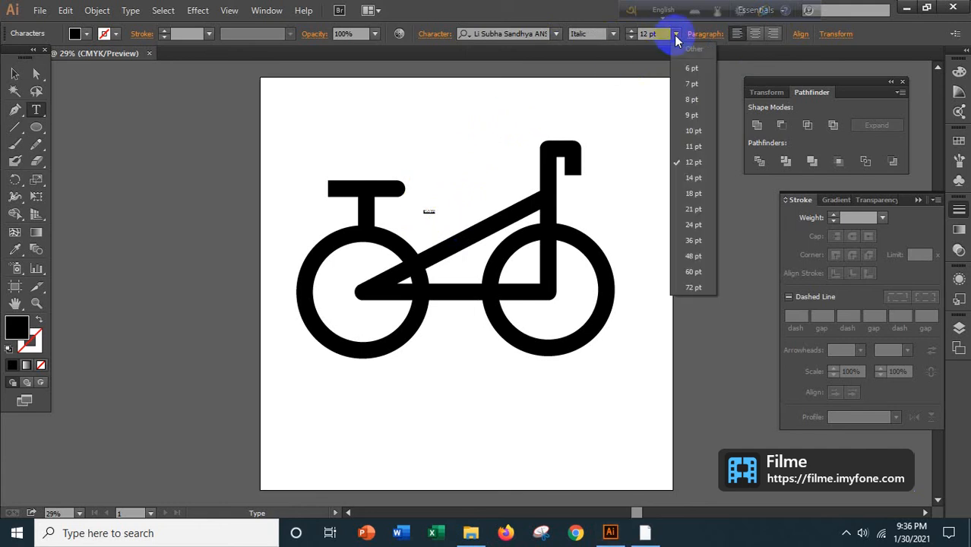
{"action": "left_click", "coordinate": [675, 35]}
{"action": "left_click", "coordinate": [674, 35]}
{"action": "left_click", "coordinate": [691, 222]}
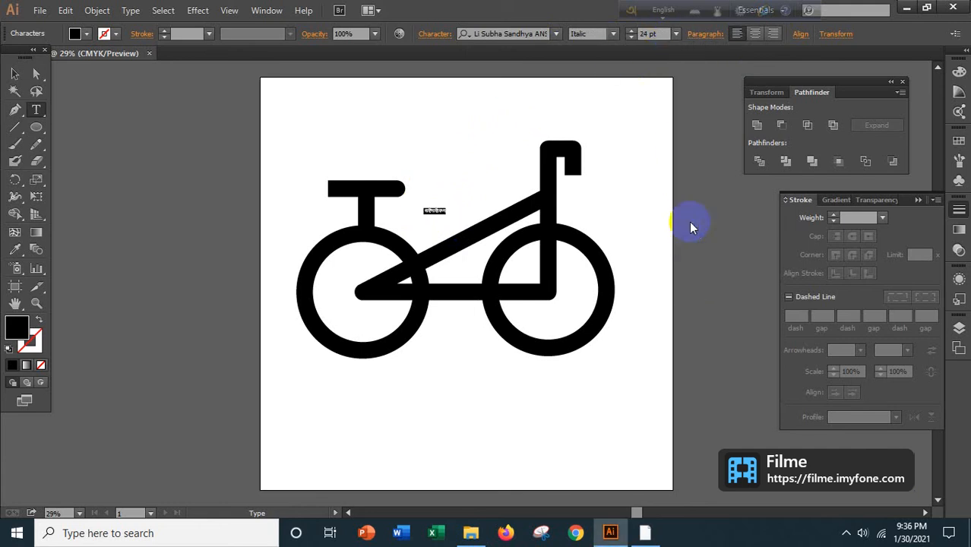
Set the Bengali text's size to 72 pt and rotate it counterclockwise to follow the slope of the diagonal bar.
{"action": "left_click", "coordinate": [674, 34]}
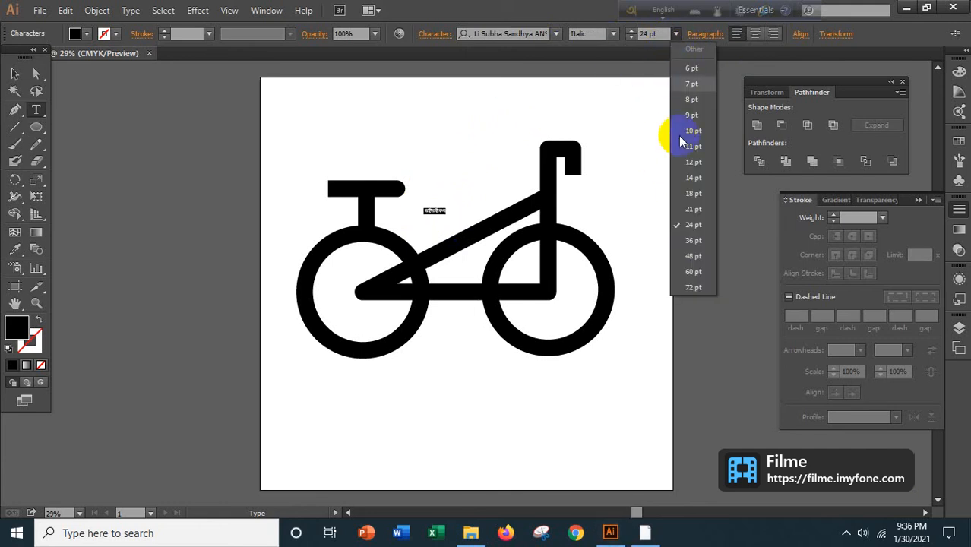
{"action": "left_click", "coordinate": [694, 287]}
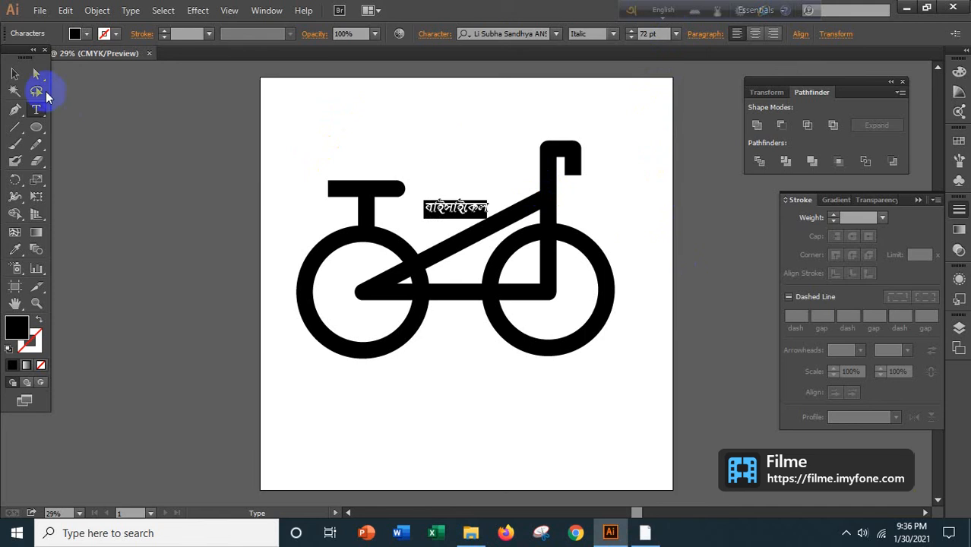
{"action": "left_click", "coordinate": [14, 74]}
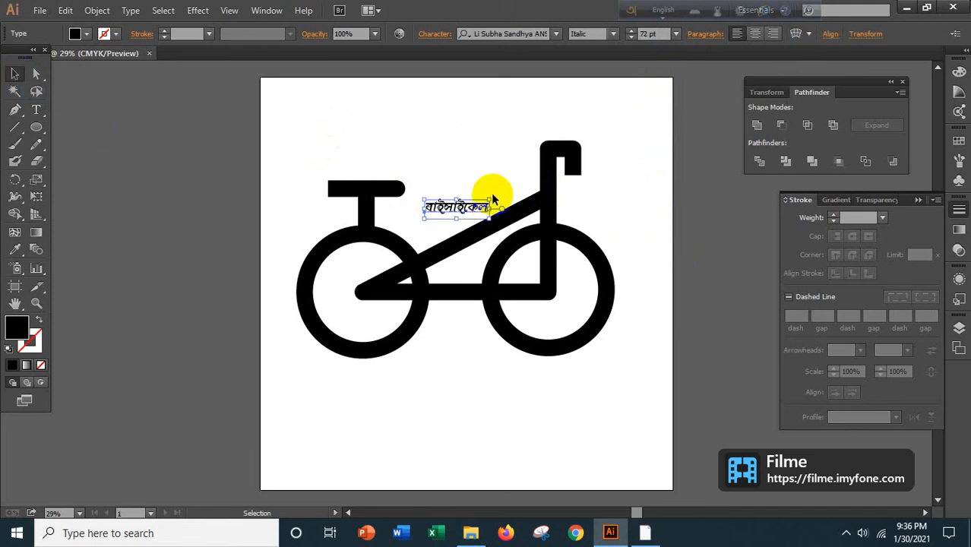
{"action": "mouse_move", "coordinate": [494, 198]}
{"action": "left_mouse_down"}
{"action": "mouse_move", "coordinate": [477, 175]}
{"action": "mouse_move", "coordinate": [483, 182]}
{"action": "left_mouse_up"}
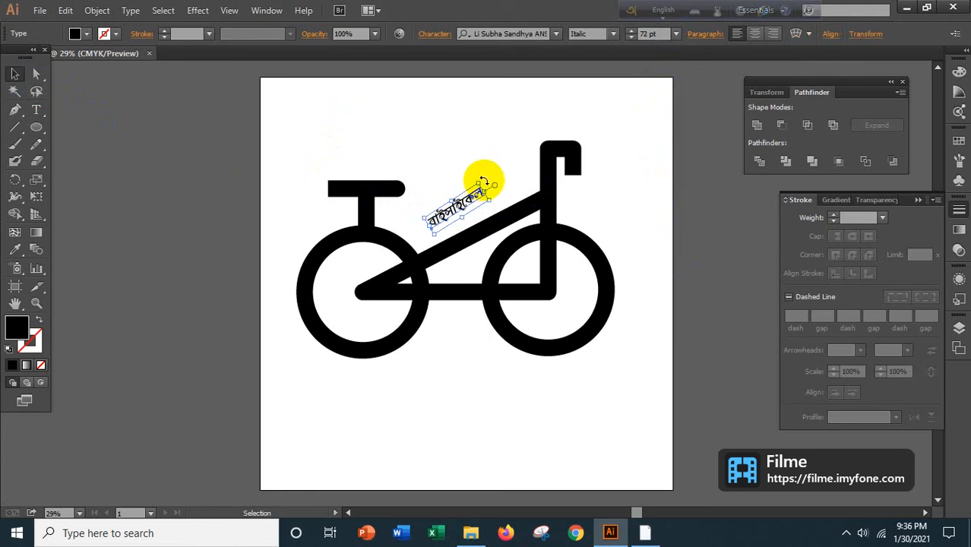
{"action": "left_click", "coordinate": [483, 178]}
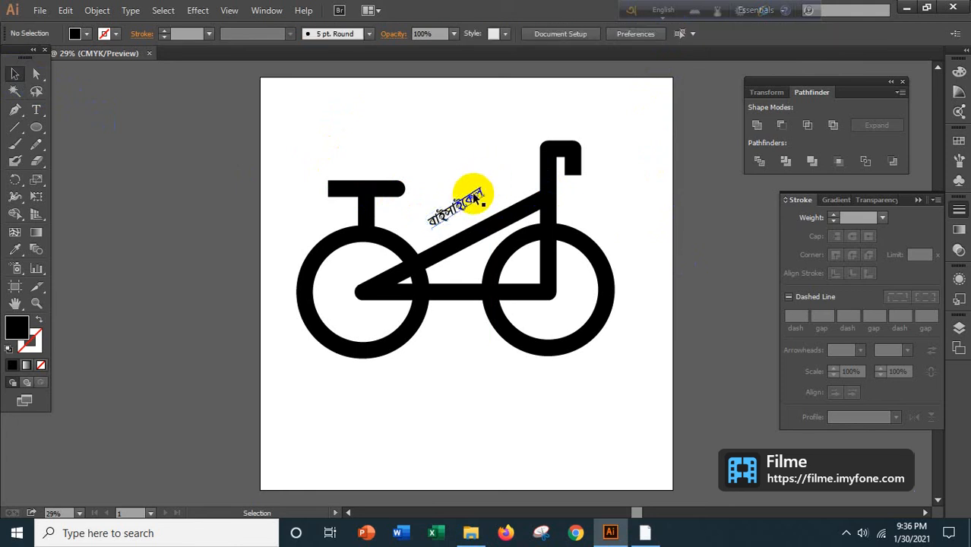
{"action": "left_click", "coordinate": [468, 204]}
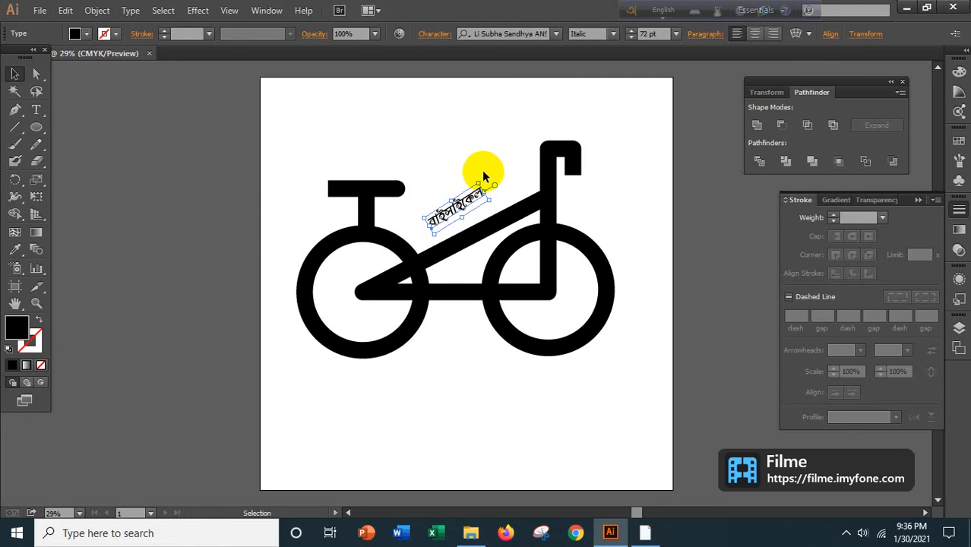
Change the rotated Bengali text's font to Li Ador Shurobhi in the Italic style.
{"action": "left_click", "coordinate": [557, 33]}
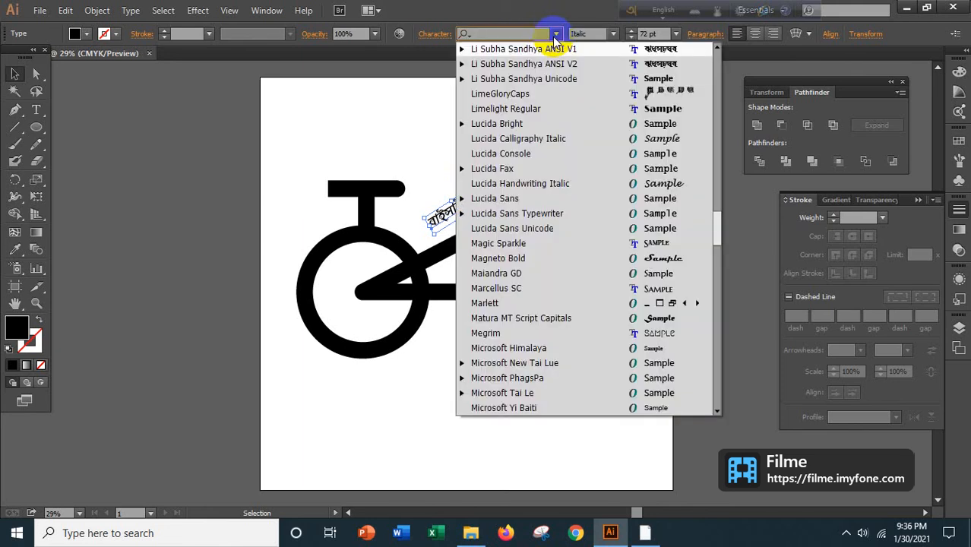
{"action": "left_click", "coordinate": [558, 64]}
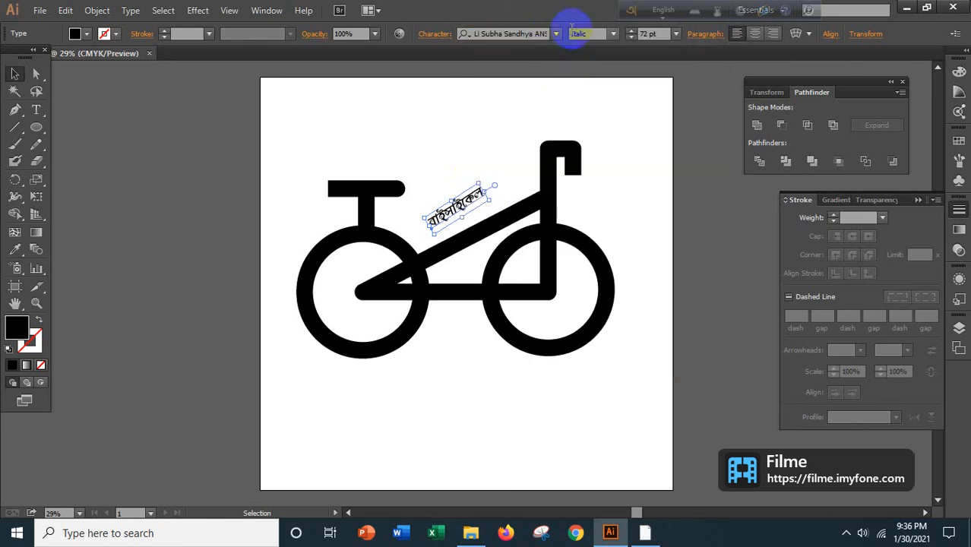
{"action": "left_click", "coordinate": [550, 34]}
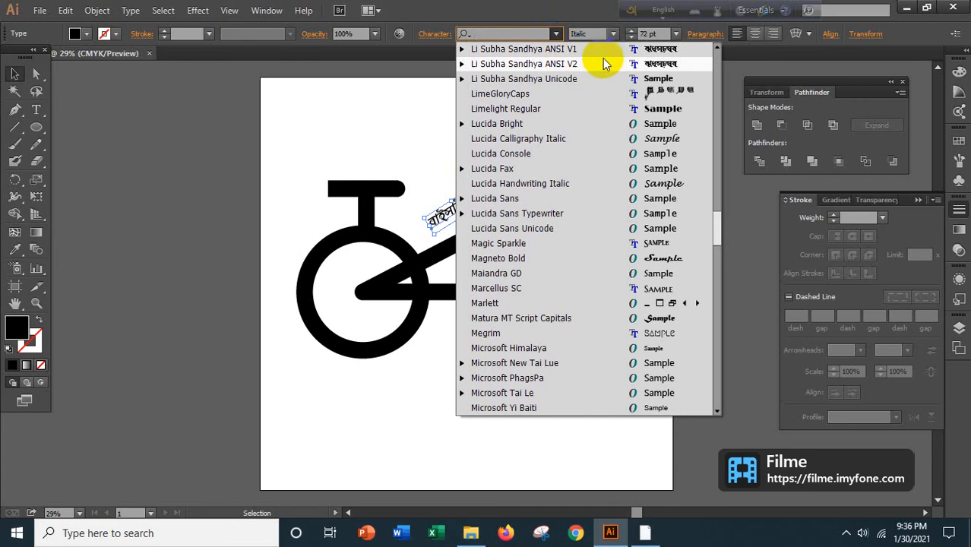
{"action": "scroll", "coordinate": [603, 76], "scroll_direction": "up", "scroll_amount": 3}
{"action": "left_click", "coordinate": [621, 80]}
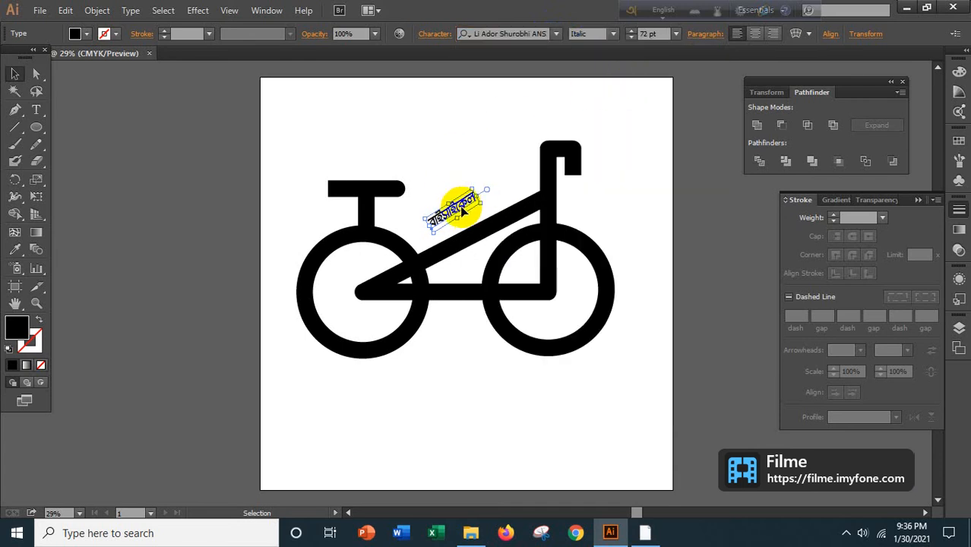
Move the Bengali text closer to the diagonal bar and enlarge it proportionally to about 146 pt.
{"action": "mouse_move", "coordinate": [450, 215]}
{"action": "left_mouse_down"}
{"action": "mouse_move", "coordinate": [458, 230]}
{"action": "mouse_move", "coordinate": [455, 219]}
{"action": "left_mouse_up"}
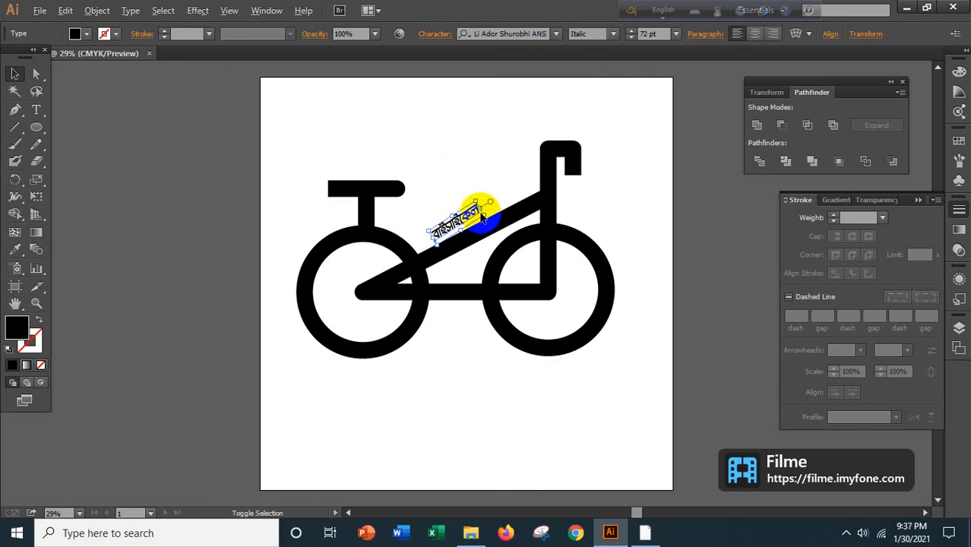
{"action": "left_click_drag", "start_coordinate": [484, 215], "coordinate": [514, 179]}
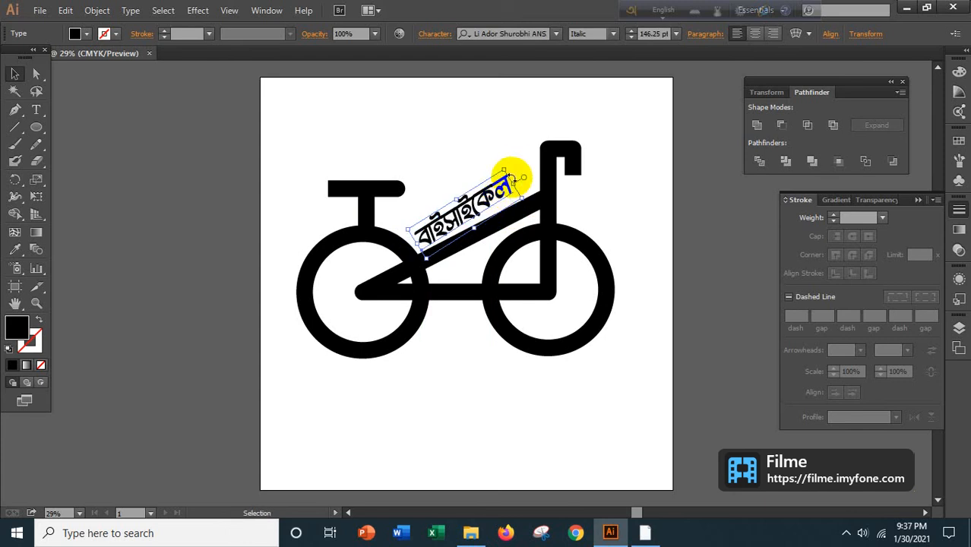
{"action": "left_click", "coordinate": [515, 161]}
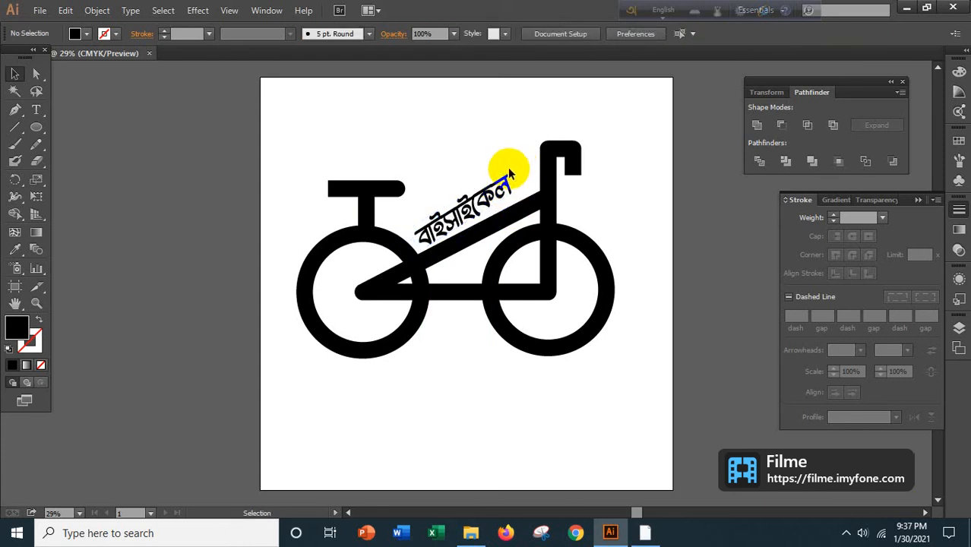
Rotate the Bengali text slightly clockwise to match the diagonal bar's slope and scale it down to about 119 pt.
{"action": "left_click", "coordinate": [500, 188]}
{"action": "left_click_drag", "start_coordinate": [502, 161], "coordinate": [503, 165]}
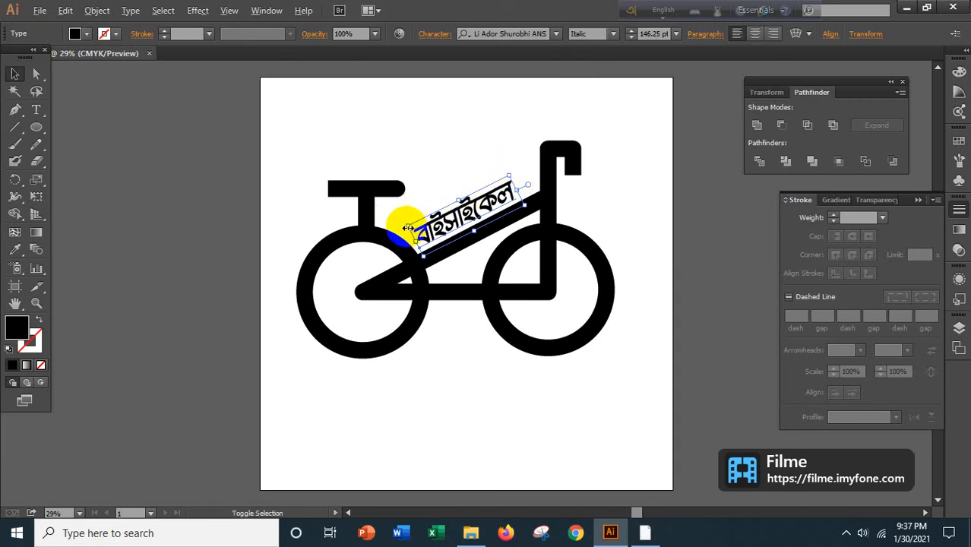
{"action": "left_click_drag", "start_coordinate": [406, 221], "coordinate": [416, 226]}
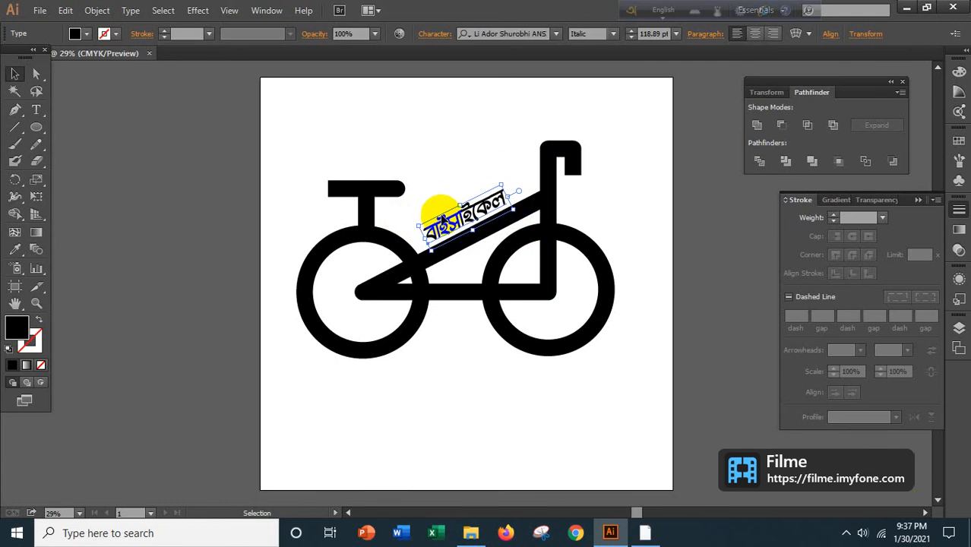
{"action": "left_click", "coordinate": [447, 176]}
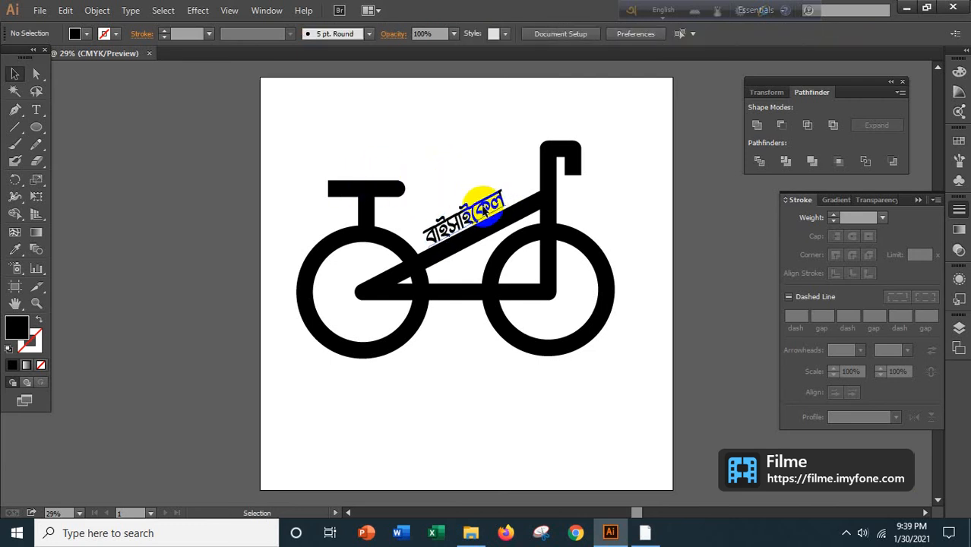
Fine-tune the Bengali text's rotation so that it runs parallel to the diagonal bar.
{"action": "left_click", "coordinate": [483, 207]}
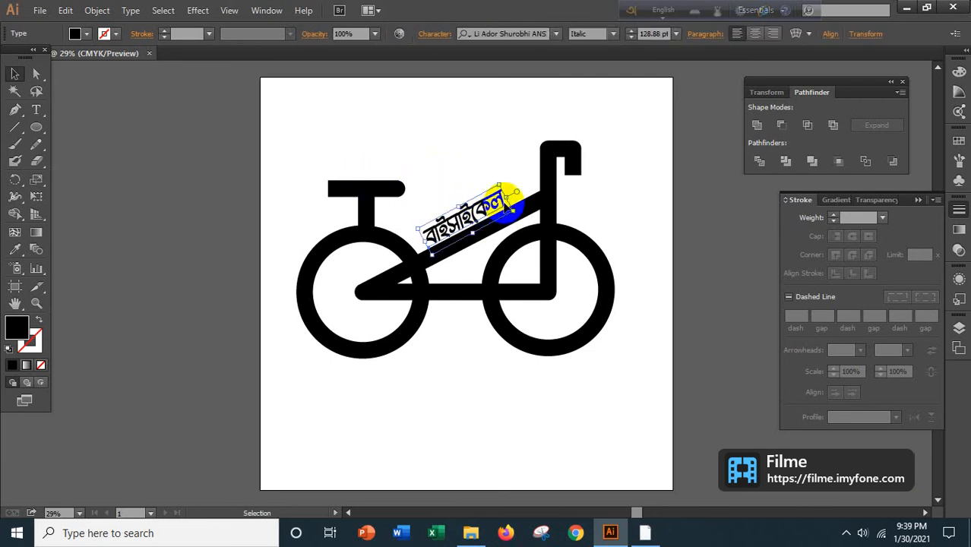
{"action": "left_click_drag", "start_coordinate": [502, 182], "coordinate": [509, 179]}
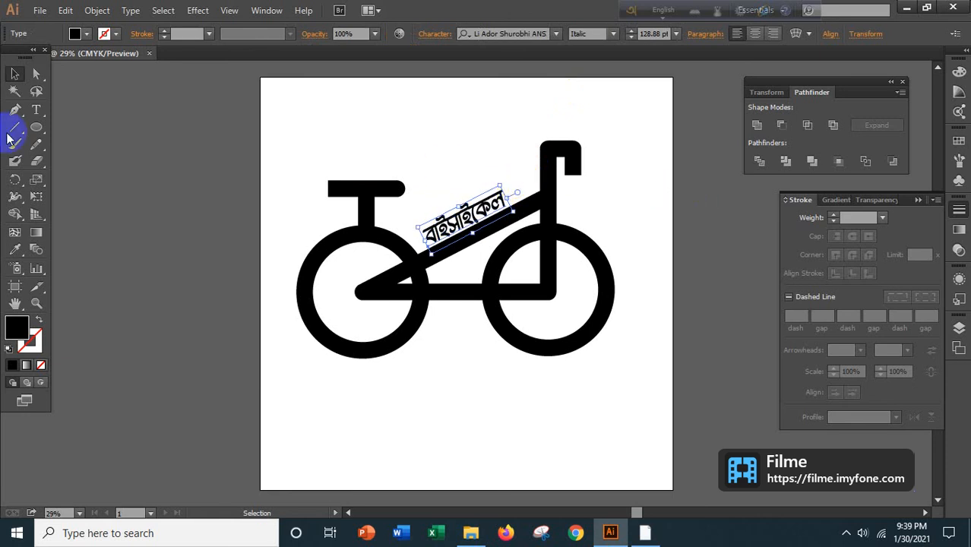
{"action": "left_click", "coordinate": [110, 183]}
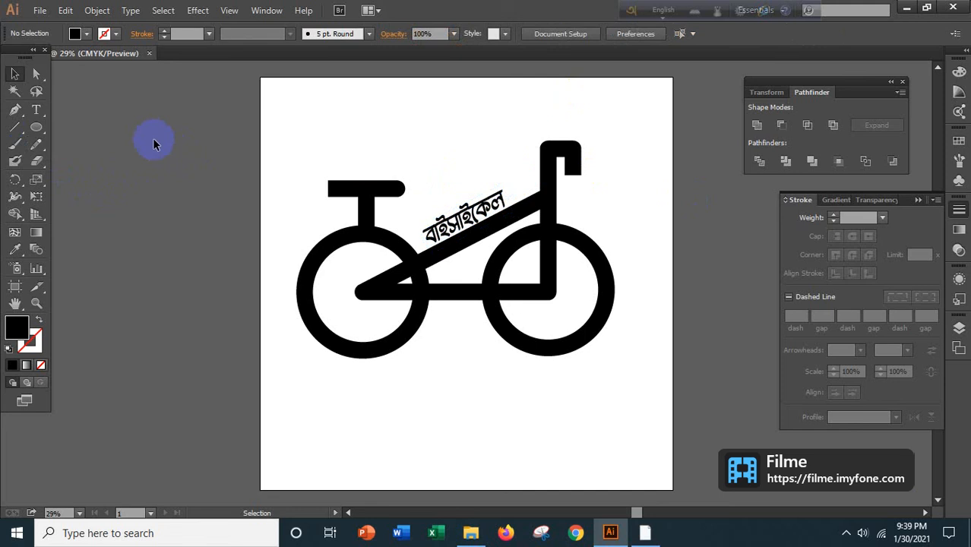
{"action": "left_click", "coordinate": [467, 216]}
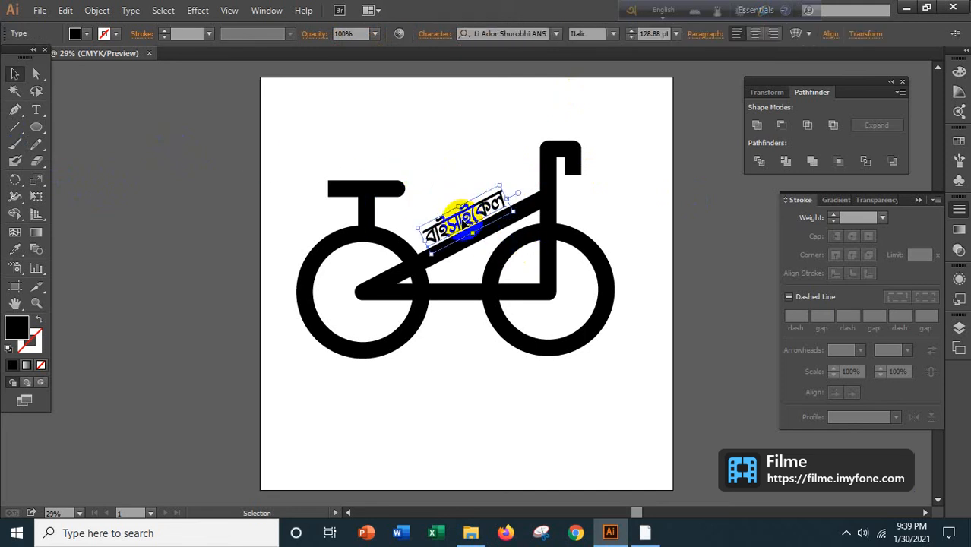
{"action": "left_click", "coordinate": [482, 160]}
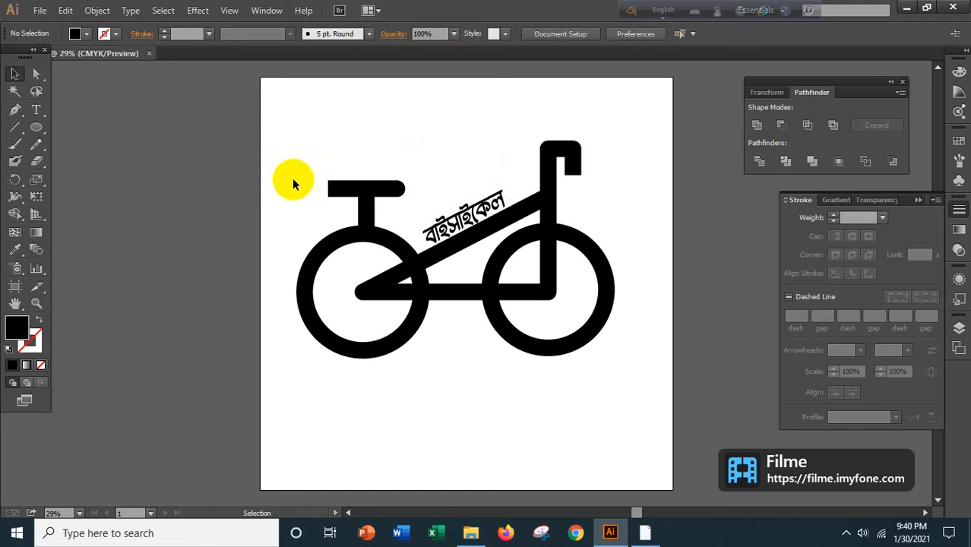
Try a white fill on the Bengali text and return the fill to black.
{"action": "left_click", "coordinate": [458, 217]}
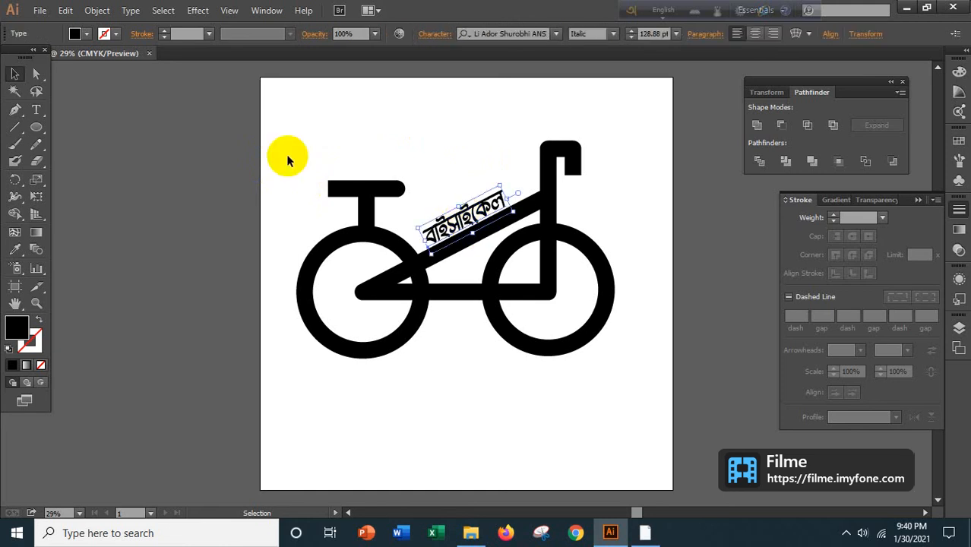
{"action": "left_click", "coordinate": [85, 34]}
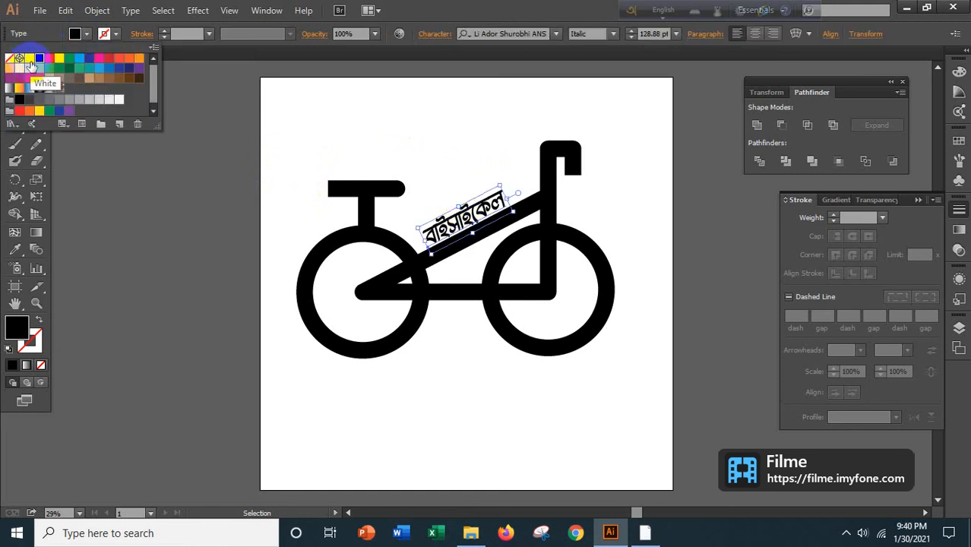
{"action": "left_click", "coordinate": [30, 59]}
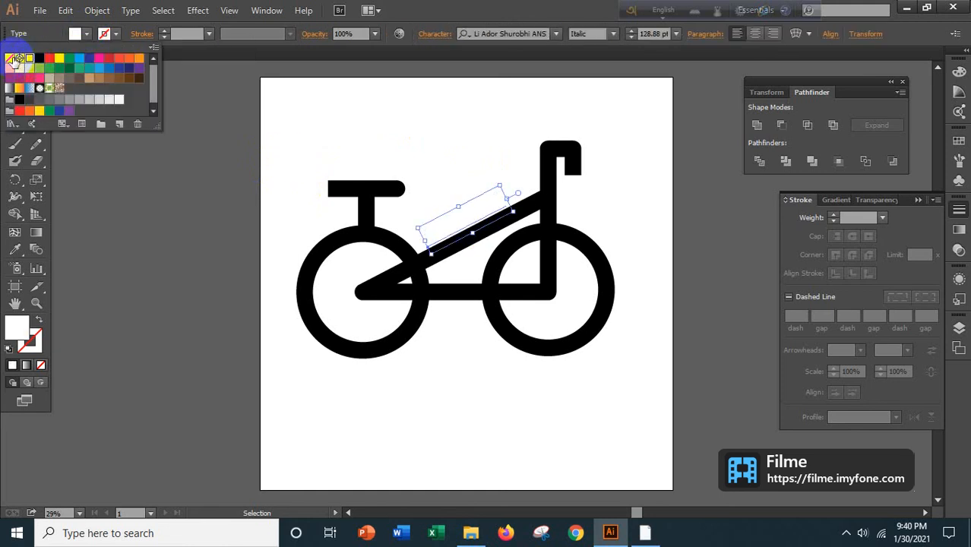
{"action": "left_click", "coordinate": [38, 59]}
{"action": "left_click", "coordinate": [207, 130]}
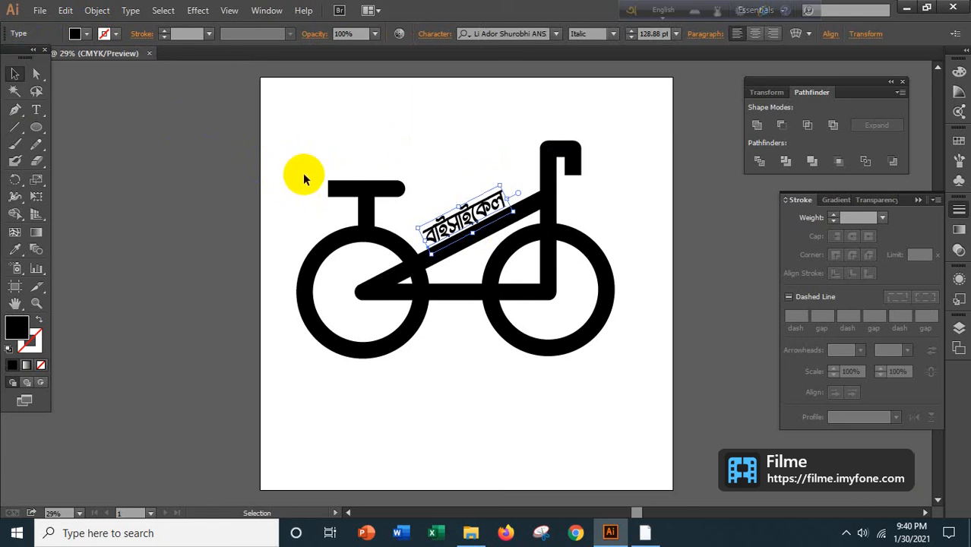
Examine the separate objects of the bicycle in the expanded contents of Layer 1, picking out the Bengali text object.
{"action": "left_click_drag", "start_coordinate": [304, 172], "coordinate": [549, 309]}
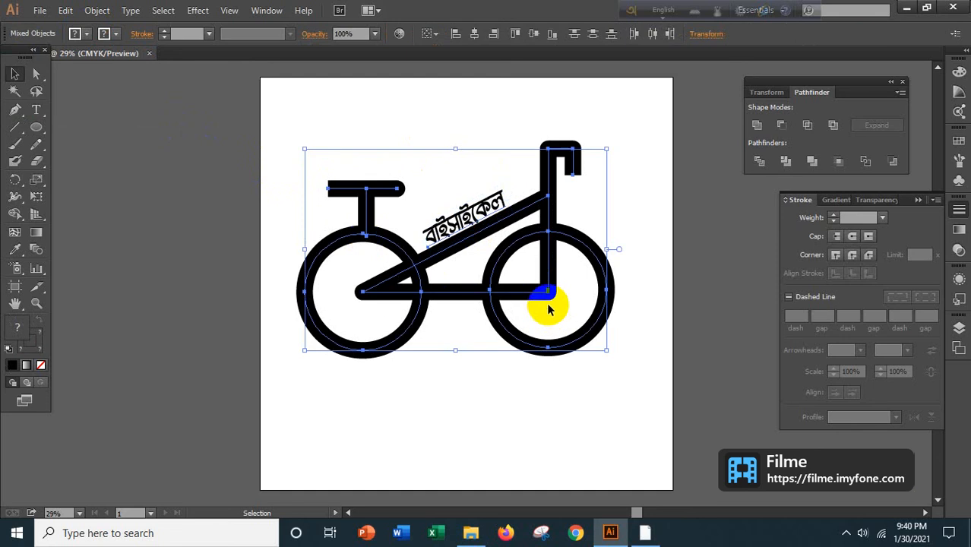
{"action": "left_click", "coordinate": [481, 375]}
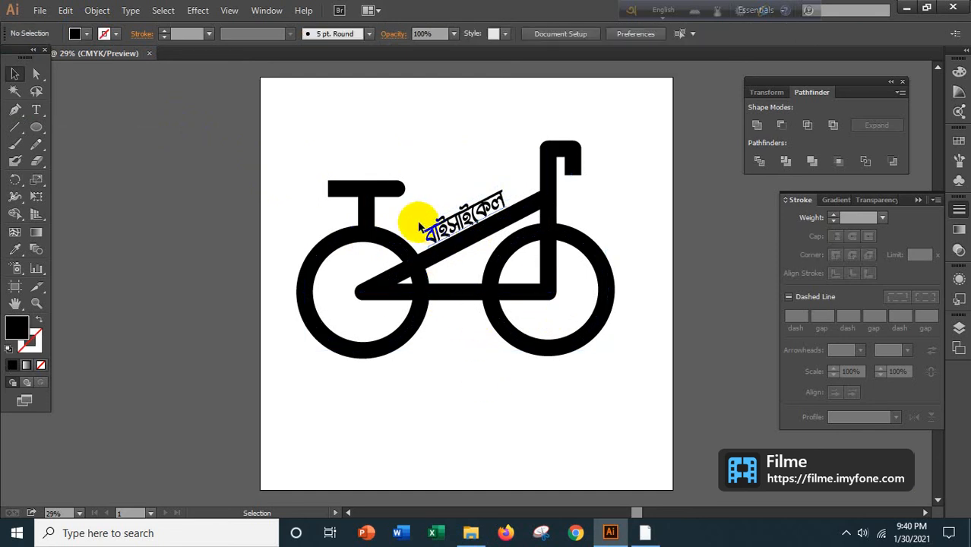
{"action": "left_click", "coordinate": [962, 211]}
{"action": "left_click", "coordinate": [962, 211]}
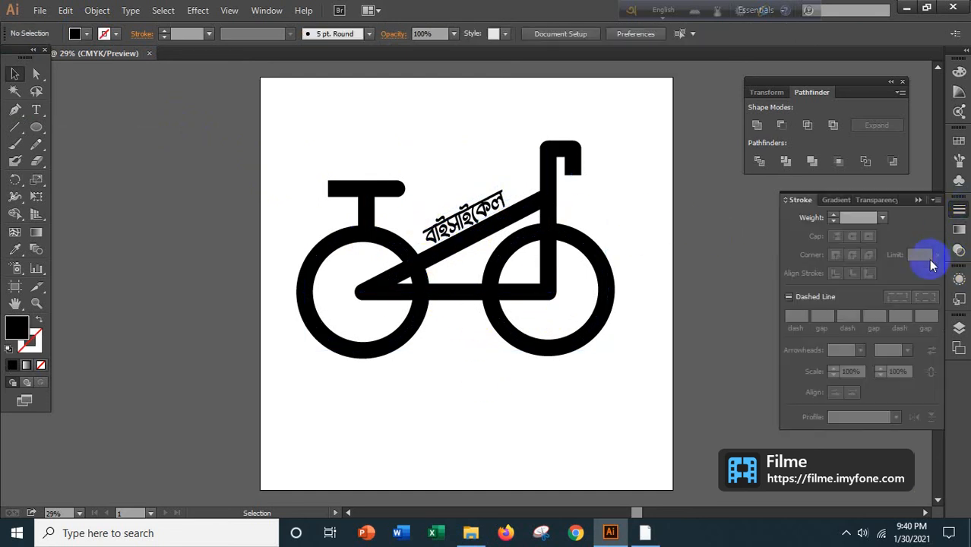
{"action": "left_click", "coordinate": [959, 328]}
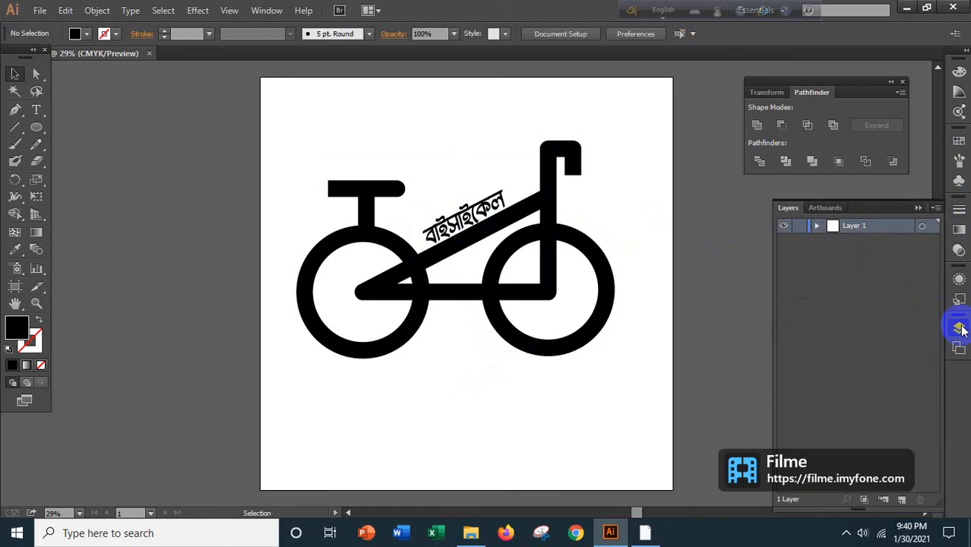
{"action": "left_click", "coordinate": [815, 226]}
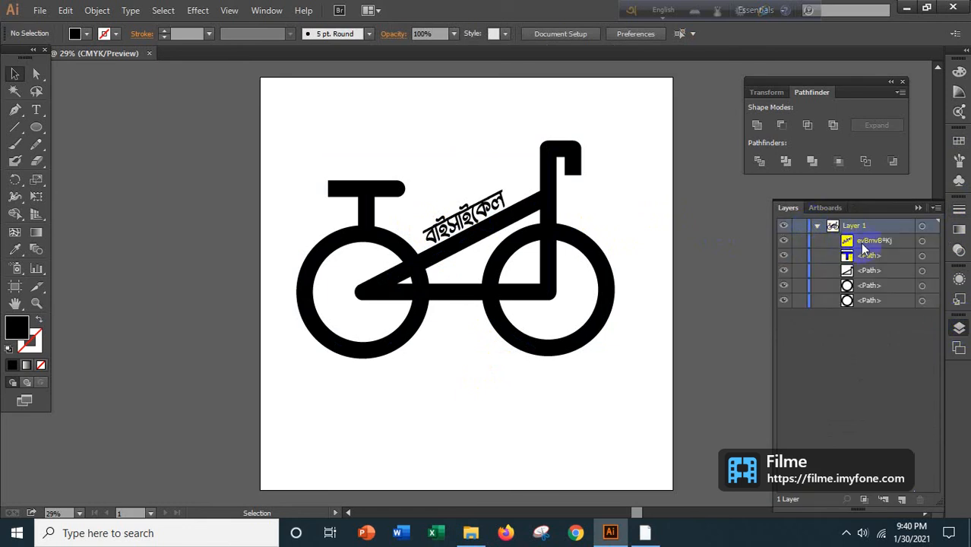
{"action": "left_click", "coordinate": [920, 241]}
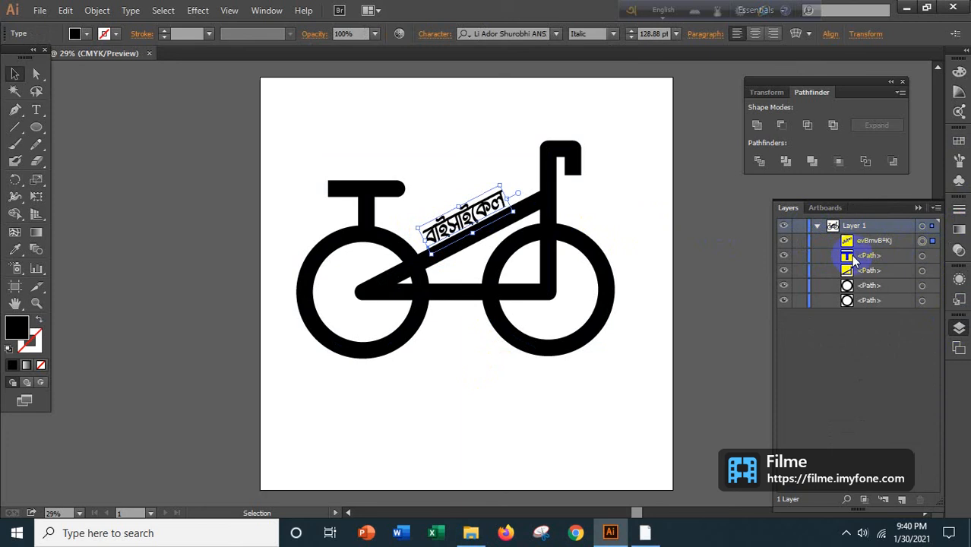
{"action": "left_click", "coordinate": [757, 253]}
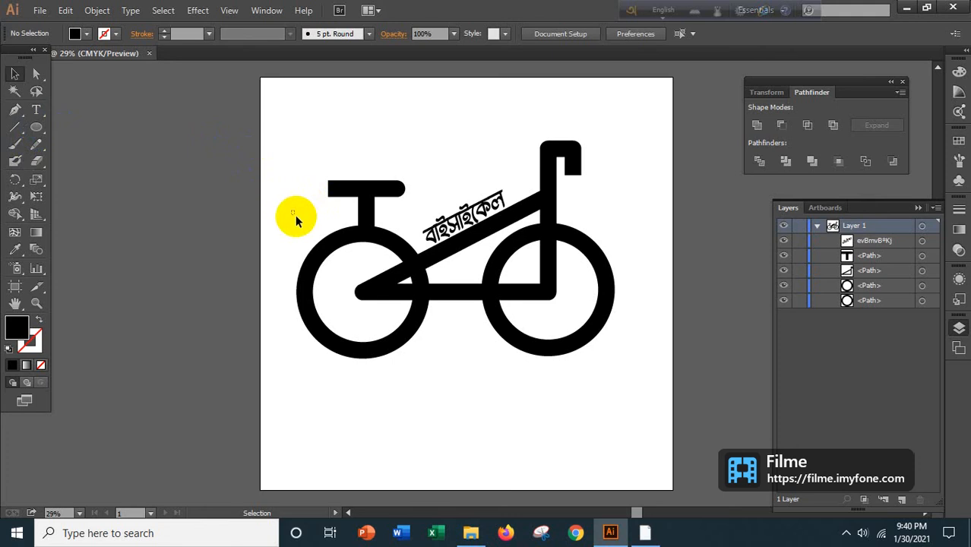
Group all the bicycle's paths together with the Bengali text.
{"action": "left_click_drag", "start_coordinate": [295, 214], "coordinate": [526, 297]}
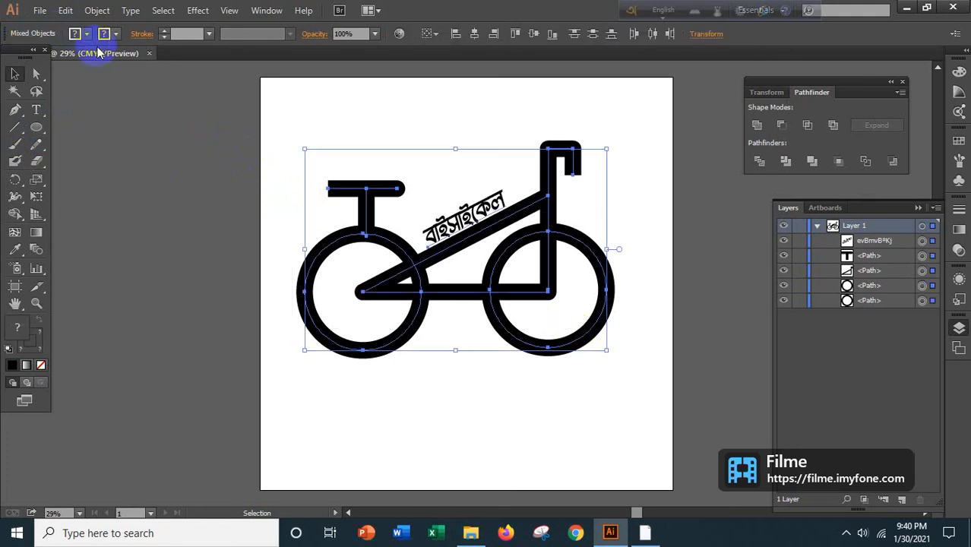
{"action": "left_click", "coordinate": [97, 12]}
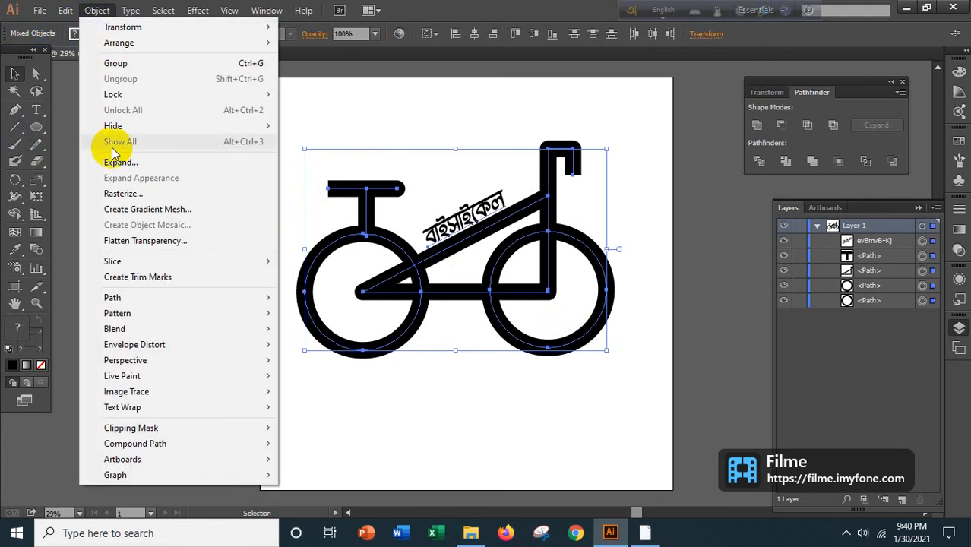
{"action": "left_click", "coordinate": [122, 64]}
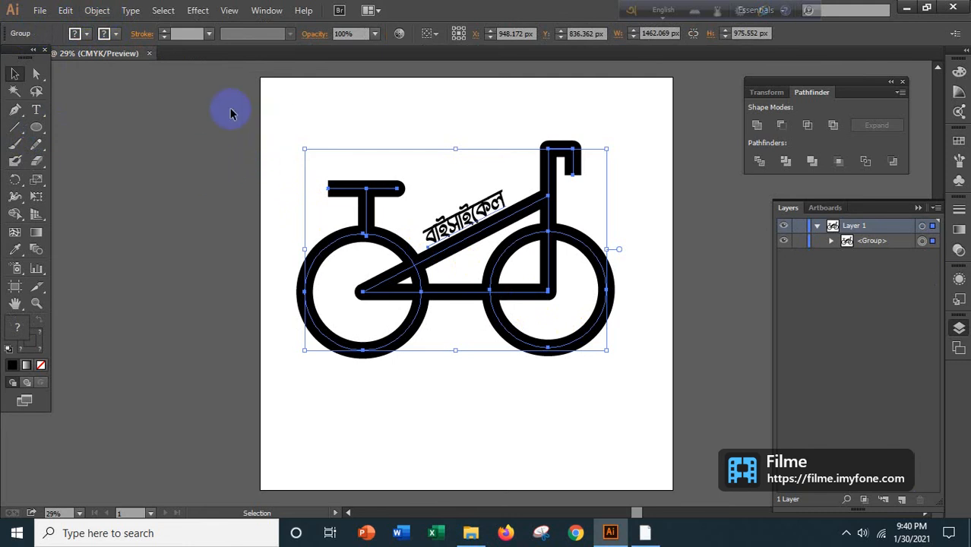
Draw a 2000 × 2000 px rectangle with a black fill and no stroke, using the Rectangle tool.
{"action": "left_click", "coordinate": [306, 143]}
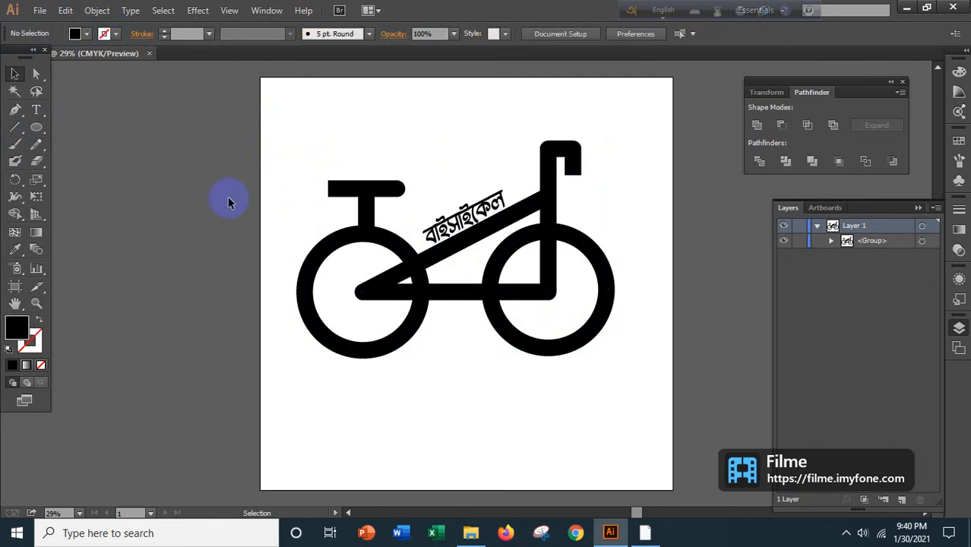
{"action": "left_click", "coordinate": [44, 131]}
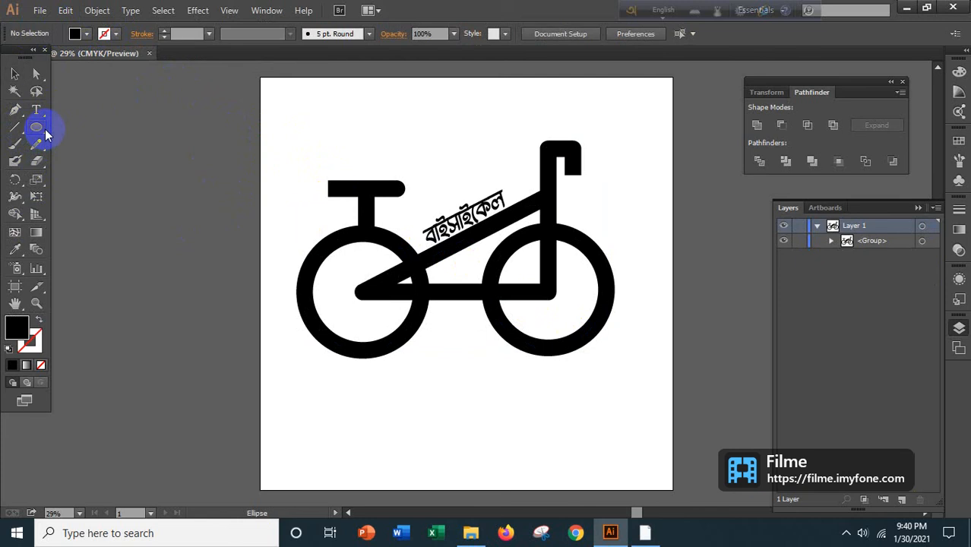
{"action": "left_click_drag", "start_coordinate": [46, 134], "coordinate": [89, 164]}
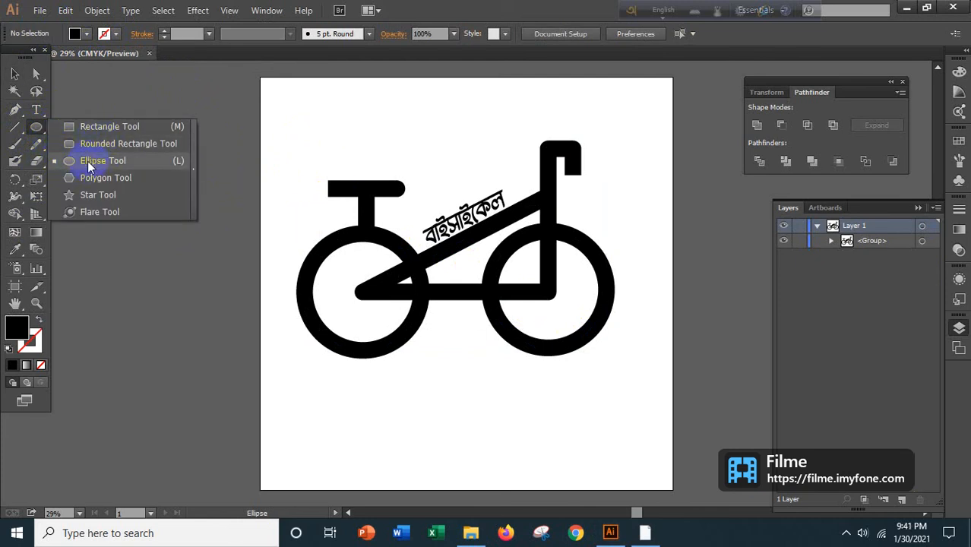
{"action": "left_click_drag", "start_coordinate": [88, 164], "coordinate": [93, 131]}
{"action": "left_click", "coordinate": [134, 169]}
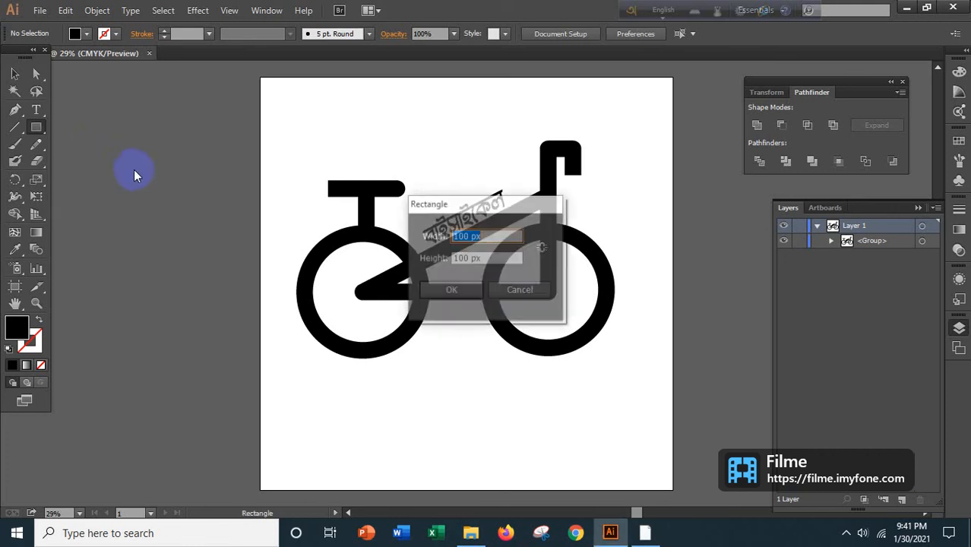
{"action": "left_click", "coordinate": [463, 238]}
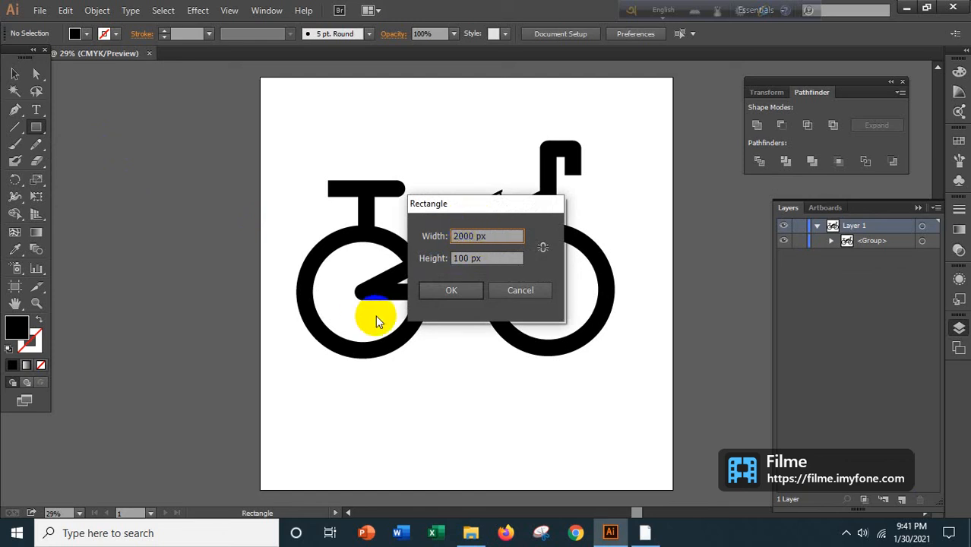
{"action": "key", "text": "Tab"}
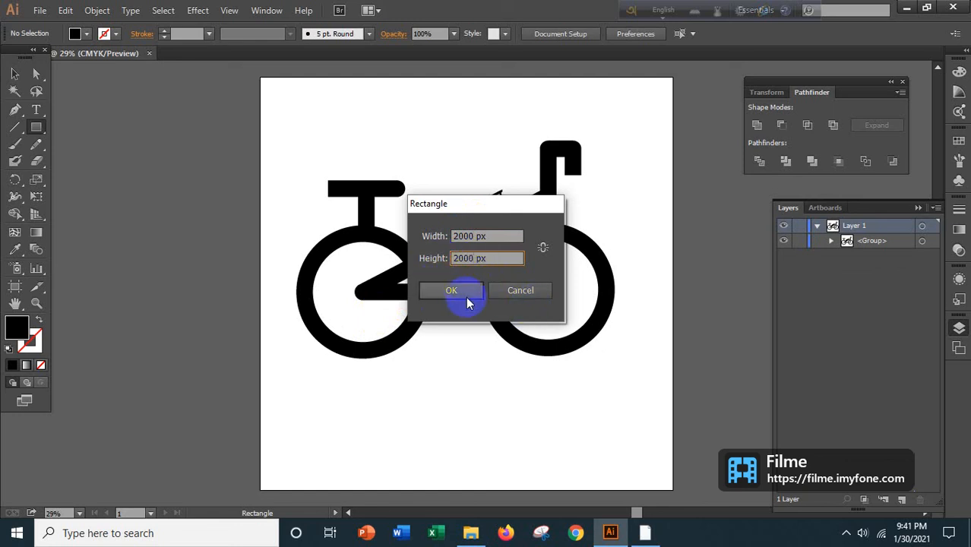
{"action": "left_click", "coordinate": [462, 293]}
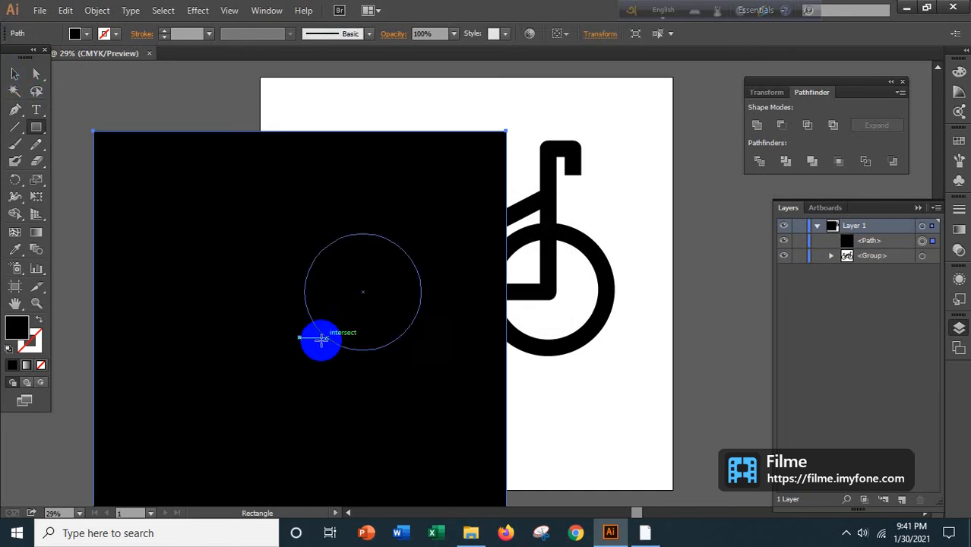
Move the black square over the artboard so that its edges align with the artboard's edges.
{"action": "left_click", "coordinate": [15, 74]}
{"action": "left_click_drag", "start_coordinate": [253, 348], "coordinate": [461, 282]}
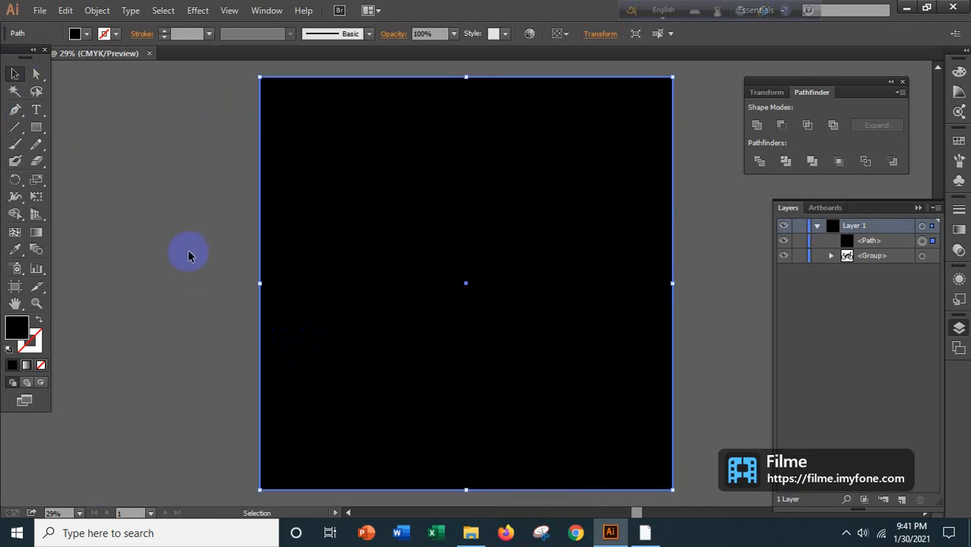
{"action": "left_click", "coordinate": [234, 259]}
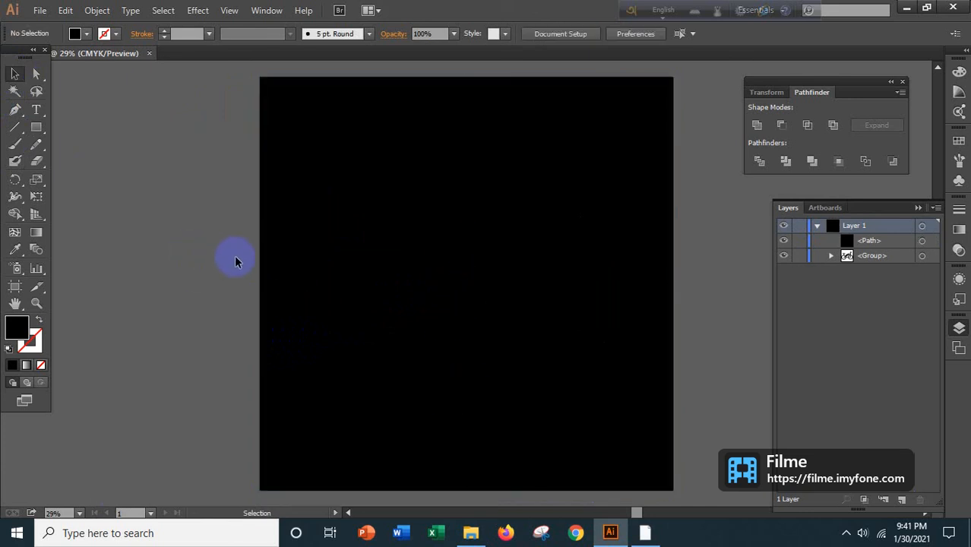
Try to give the background square the orange C=0 M=50 Y=100 K=0 fill.
{"action": "left_click", "coordinate": [76, 33]}
{"action": "left_click", "coordinate": [273, 167]}
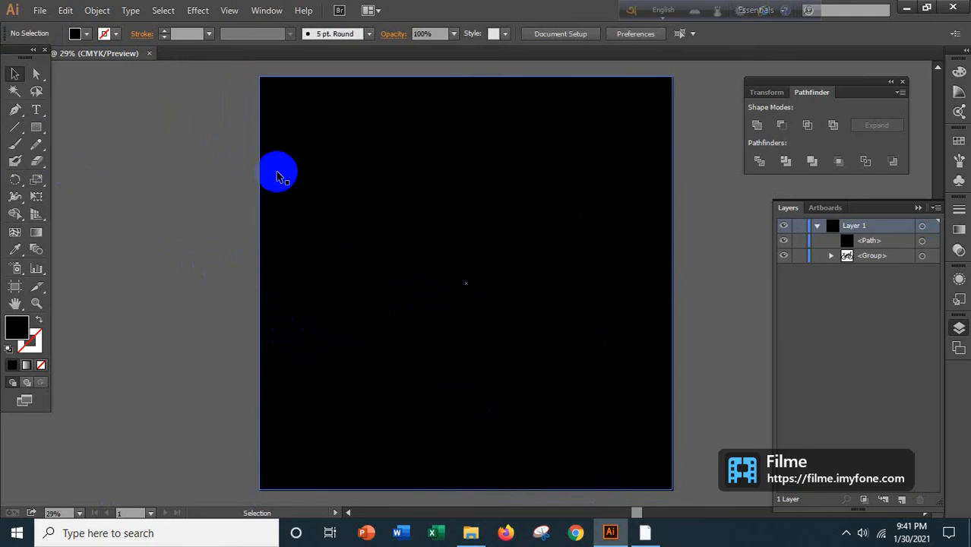
{"action": "left_click", "coordinate": [77, 32]}
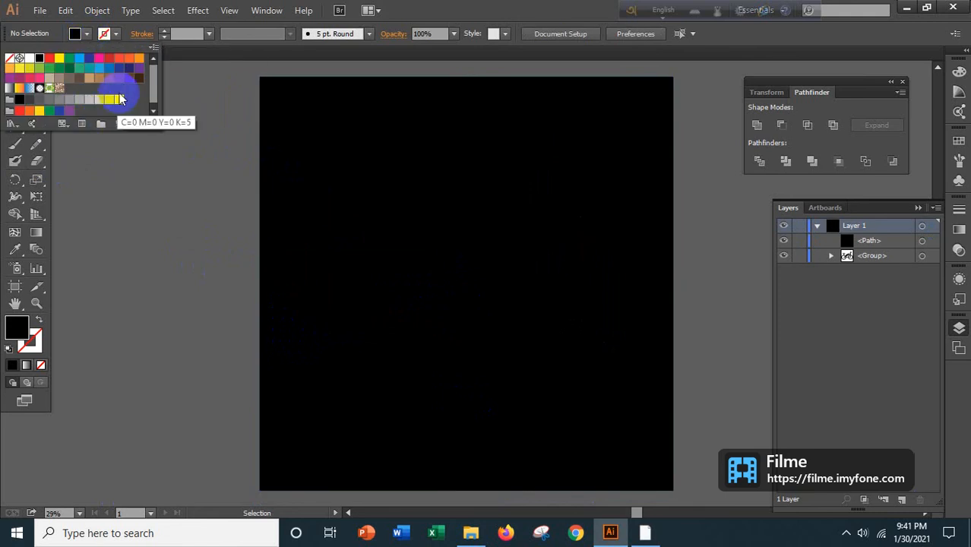
{"action": "left_click", "coordinate": [137, 59]}
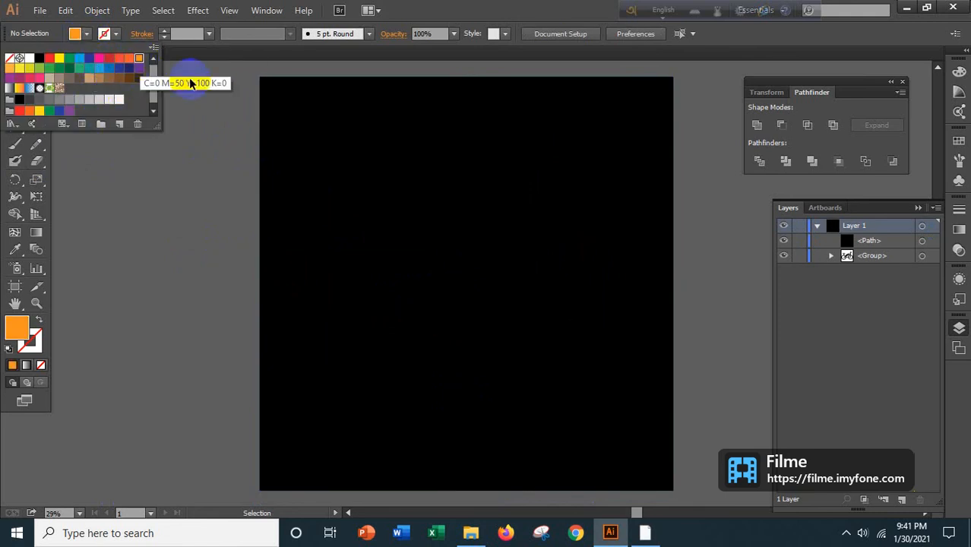
{"action": "left_click", "coordinate": [281, 132]}
{"action": "left_click", "coordinate": [86, 34]}
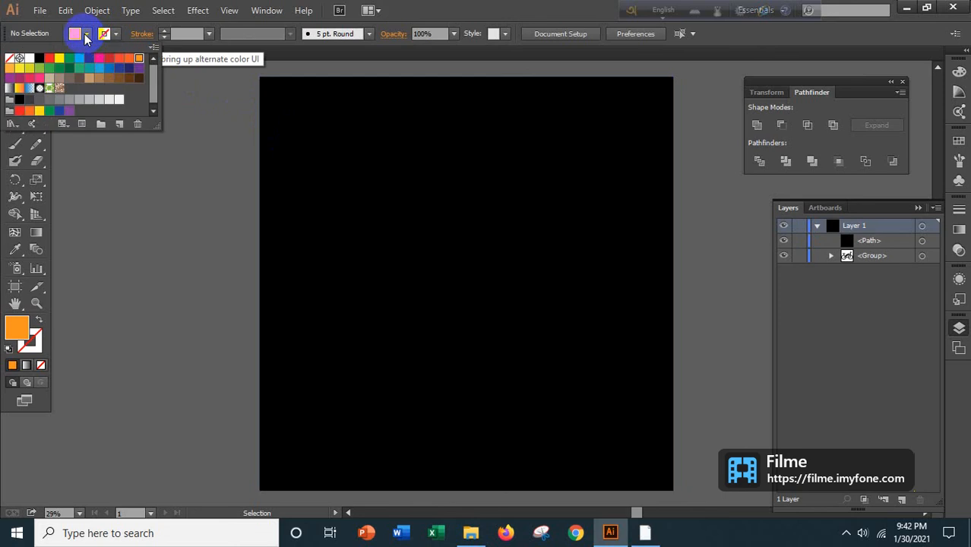
{"action": "left_click", "coordinate": [321, 135]}
Try to change the bicycle group's stacking order relative to the black square with the Arrange command.
{"action": "right_click", "coordinate": [513, 271]}
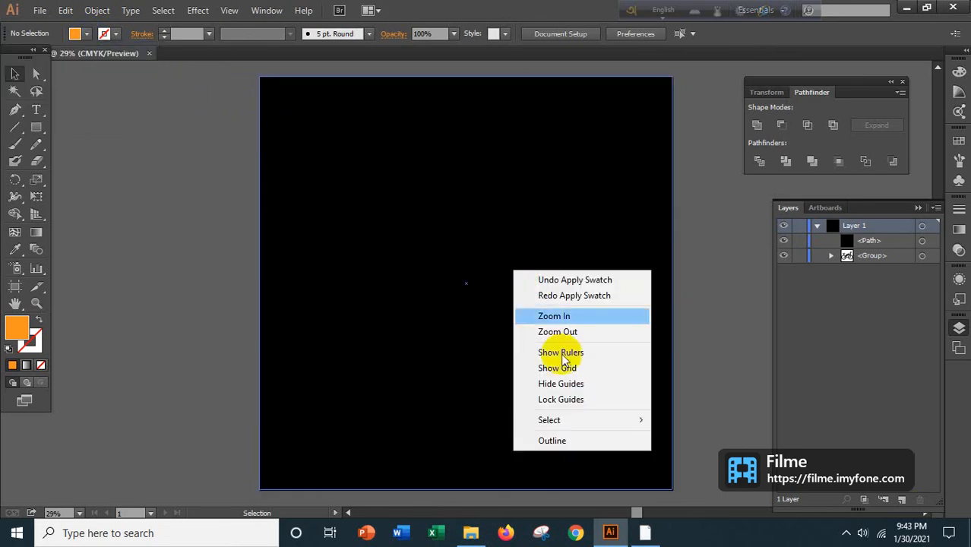
{"action": "mouse_move", "coordinate": [568, 420]}
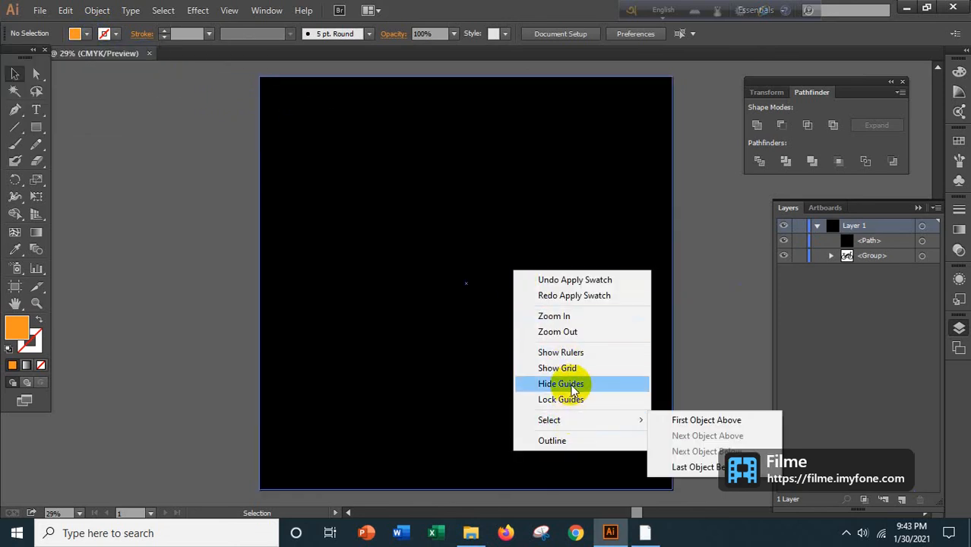
{"action": "left_click", "coordinate": [507, 289]}
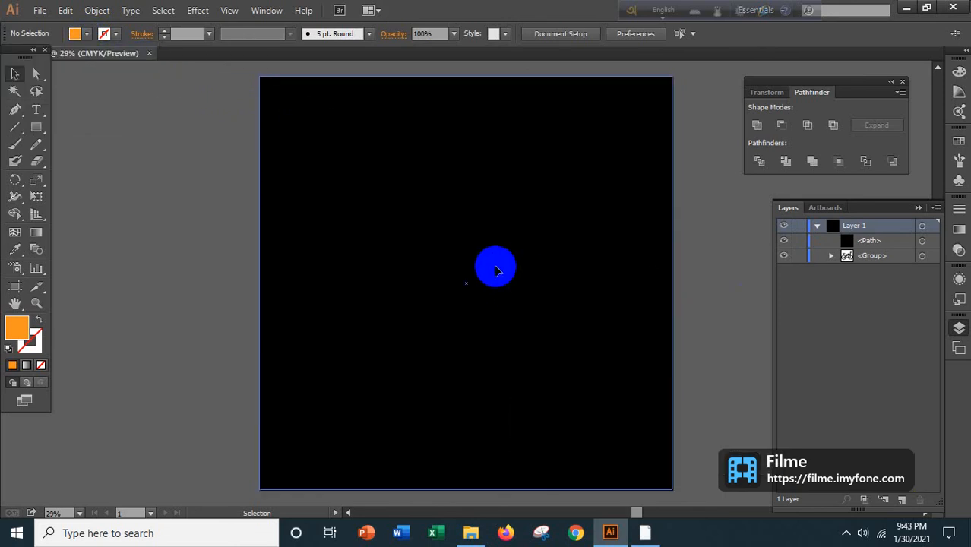
{"action": "left_click", "coordinate": [520, 267]}
{"action": "left_click", "coordinate": [921, 257]}
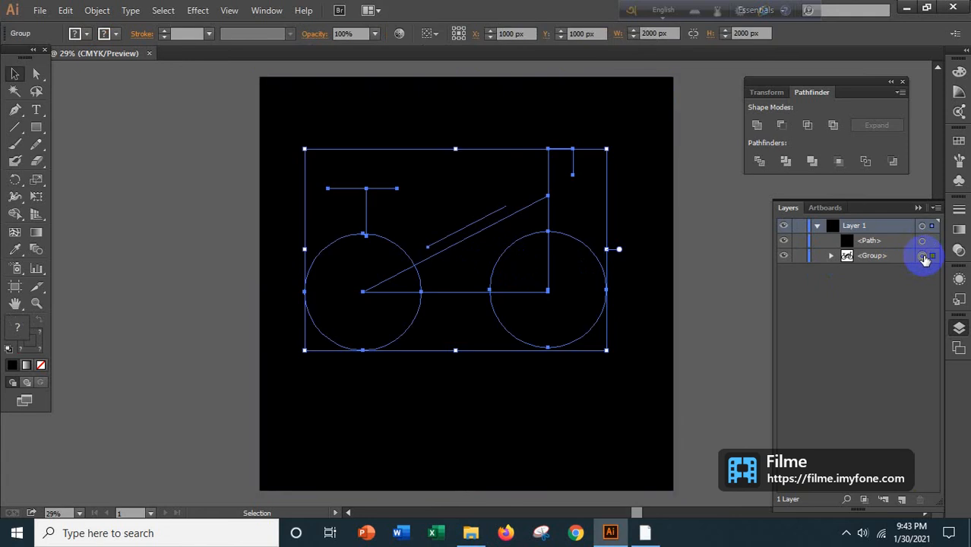
{"action": "right_click", "coordinate": [536, 265]}
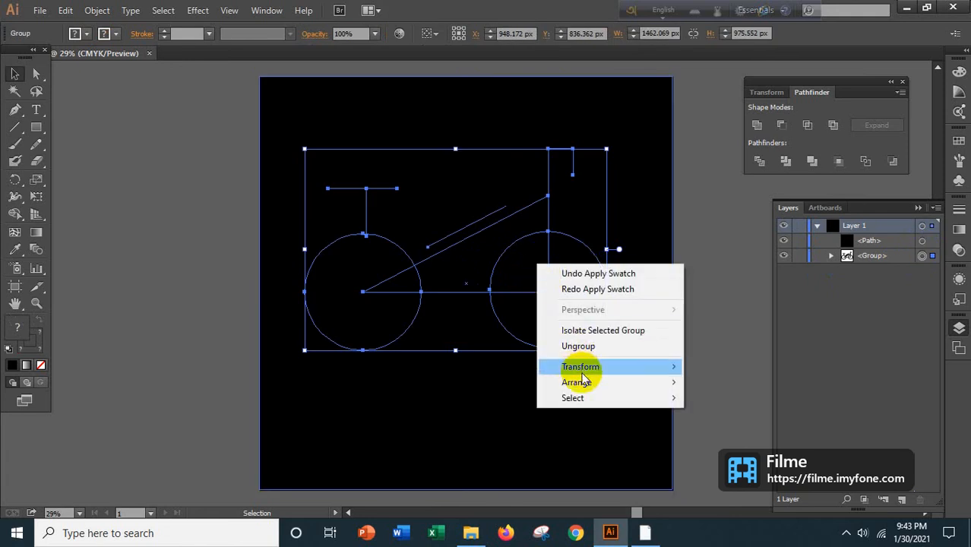
{"action": "mouse_move", "coordinate": [577, 382]}
{"action": "left_click", "coordinate": [751, 431]}
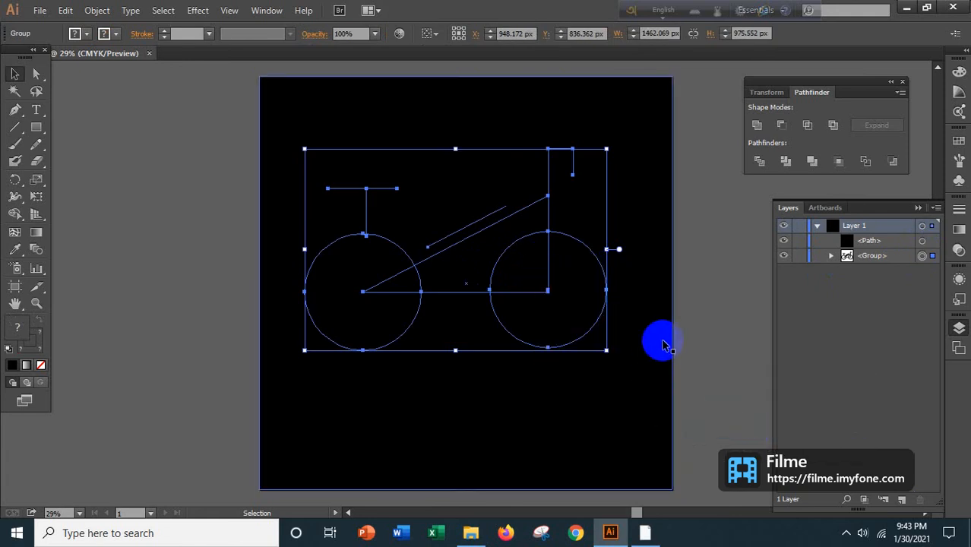
Select the background square and fill it with the orange swatch C=0 M=50 Y=100 K=0.
{"action": "left_click", "coordinate": [661, 310]}
{"action": "left_click", "coordinate": [866, 241]}
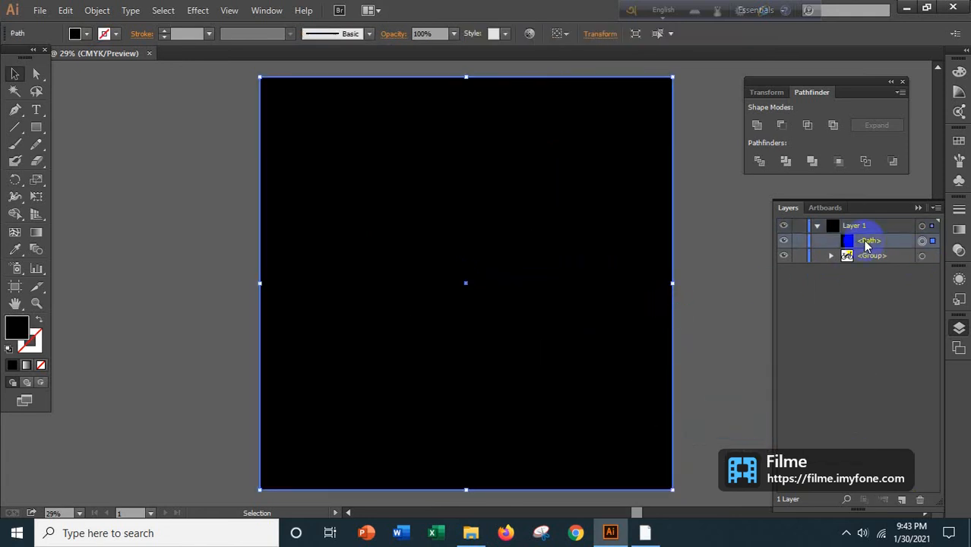
{"action": "left_click", "coordinate": [87, 34]}
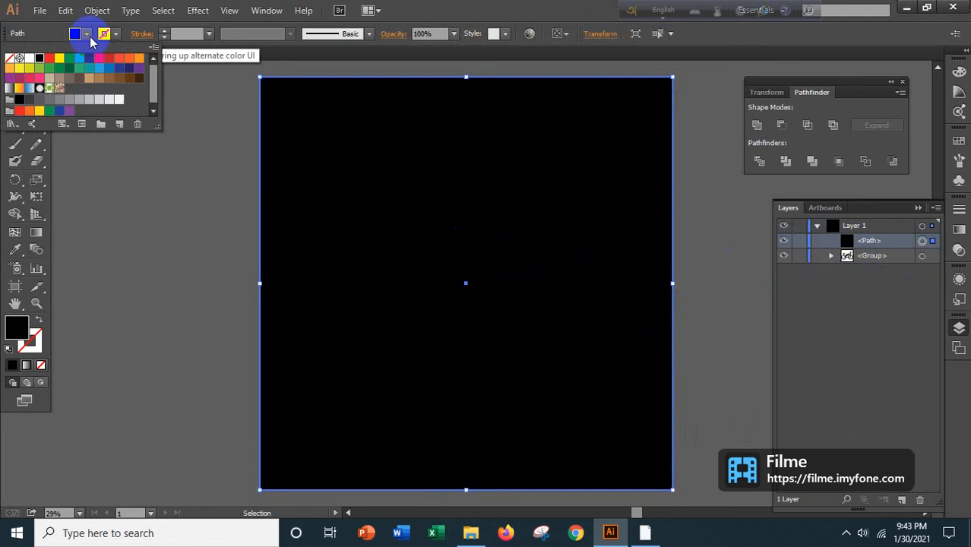
{"action": "left_click", "coordinate": [138, 58]}
{"action": "left_click", "coordinate": [407, 207]}
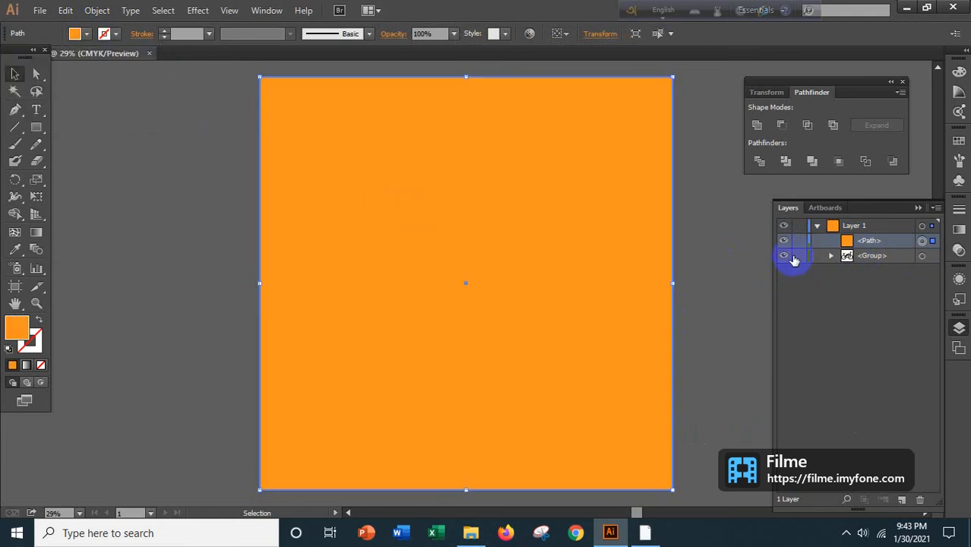
Move the bicycle group above the orange square in the stacking order of Layer 1.
{"action": "left_click", "coordinate": [921, 256]}
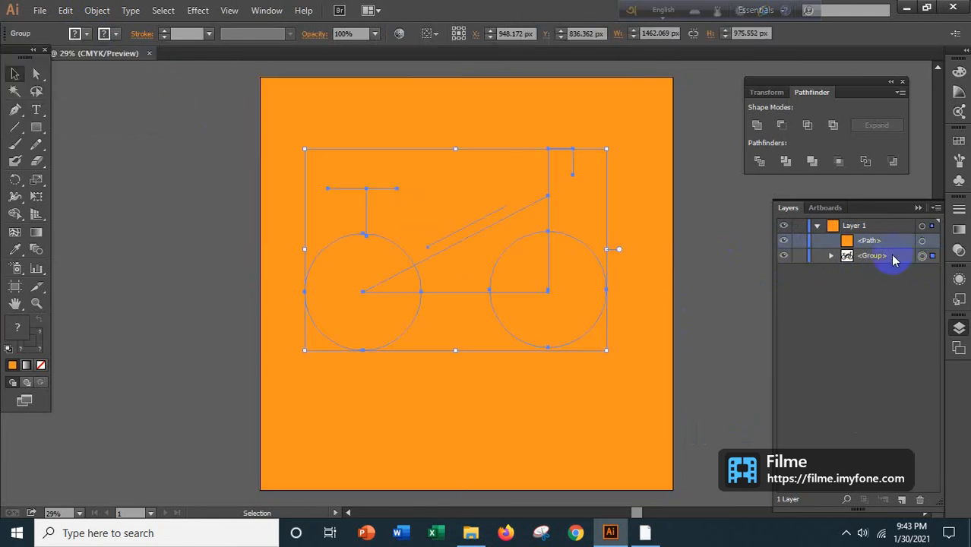
{"action": "left_click_drag", "start_coordinate": [888, 260], "coordinate": [889, 232]}
{"action": "left_click", "coordinate": [473, 353]}
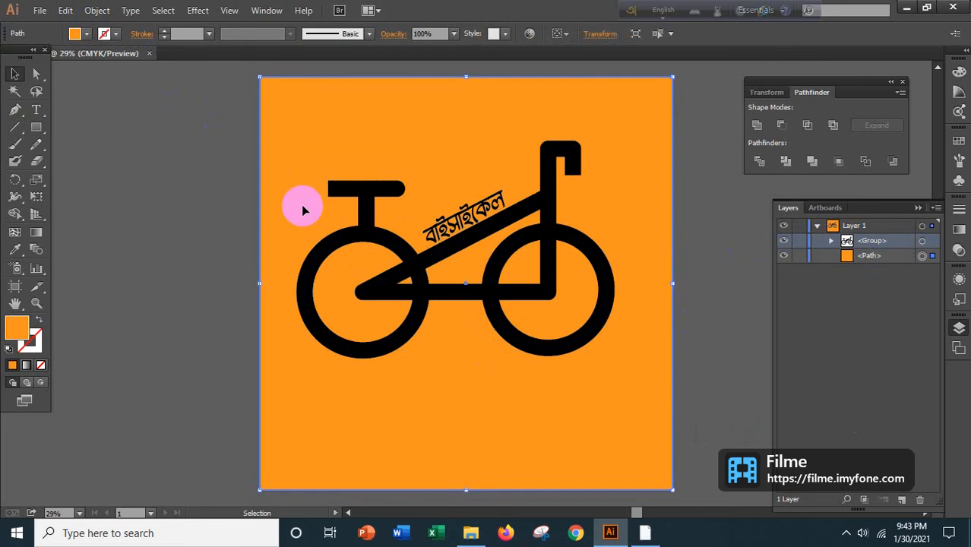
Select the bicycle group, try white and black fills on it, and set its fill to none.
{"action": "left_click", "coordinate": [354, 208]}
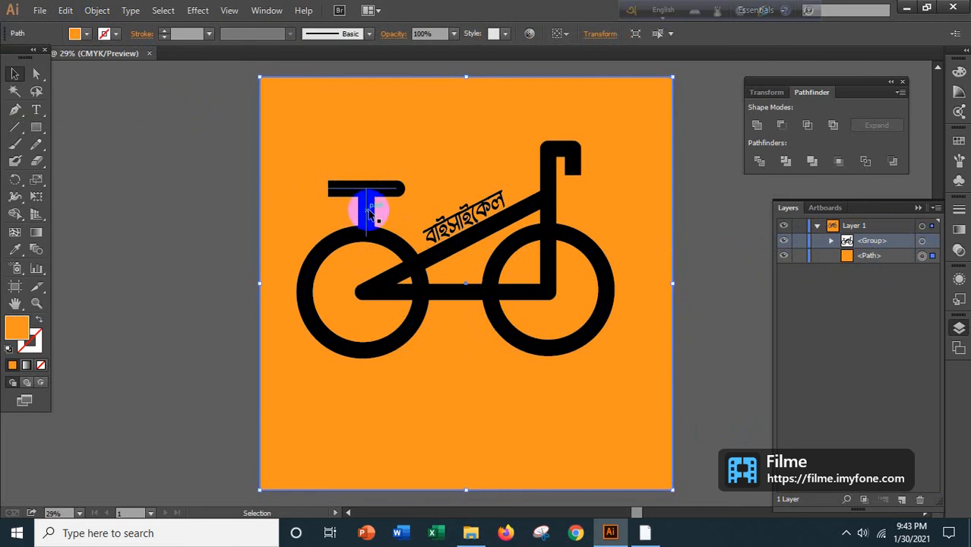
{"action": "left_click", "coordinate": [341, 240]}
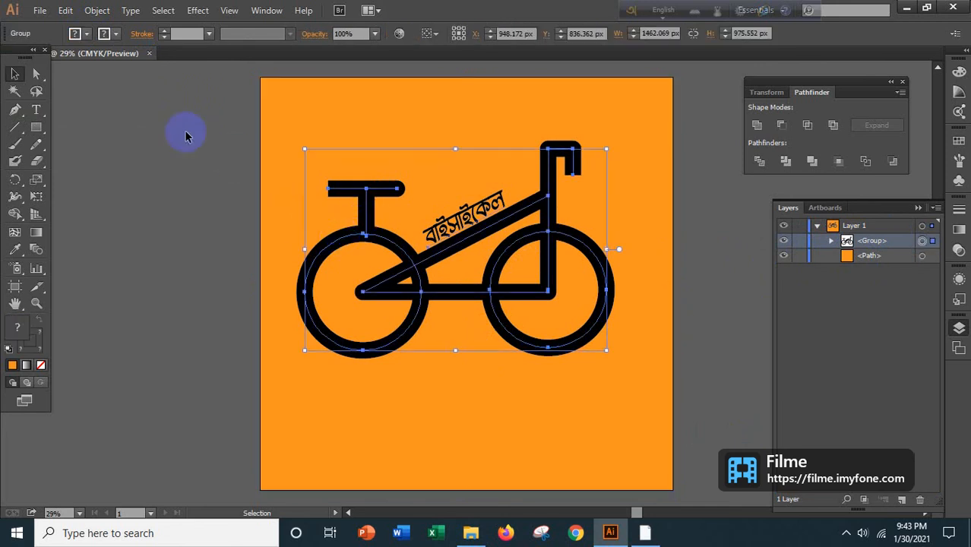
{"action": "left_click", "coordinate": [85, 35]}
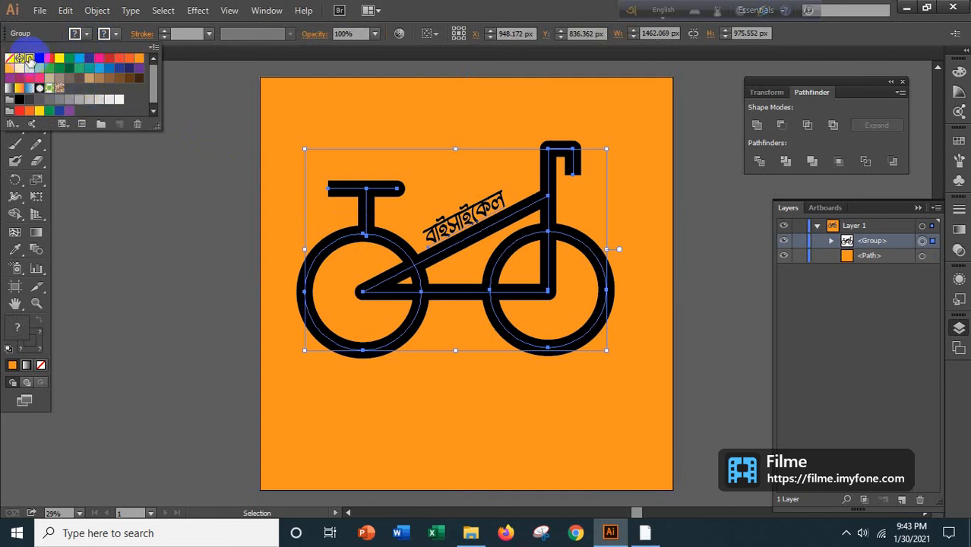
{"action": "left_click", "coordinate": [29, 59]}
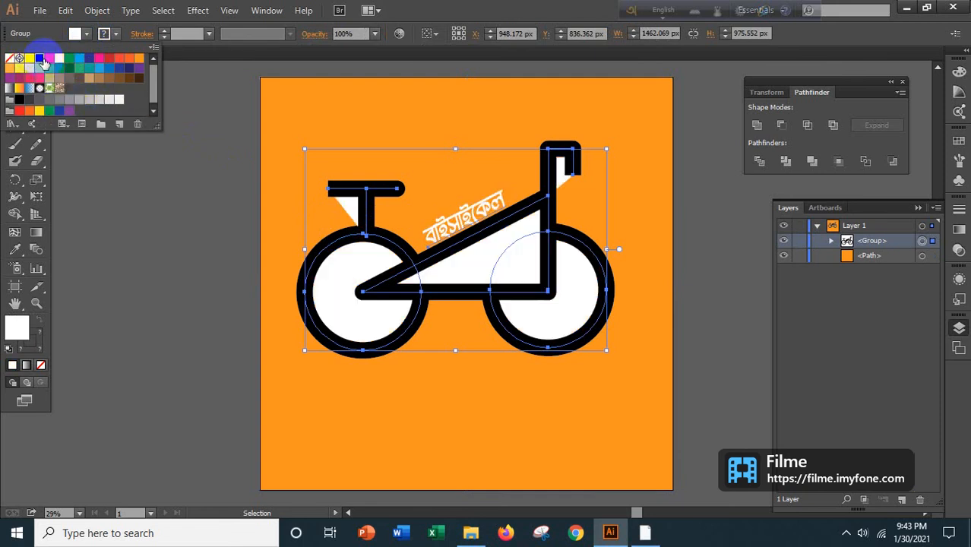
{"action": "left_click", "coordinate": [40, 59]}
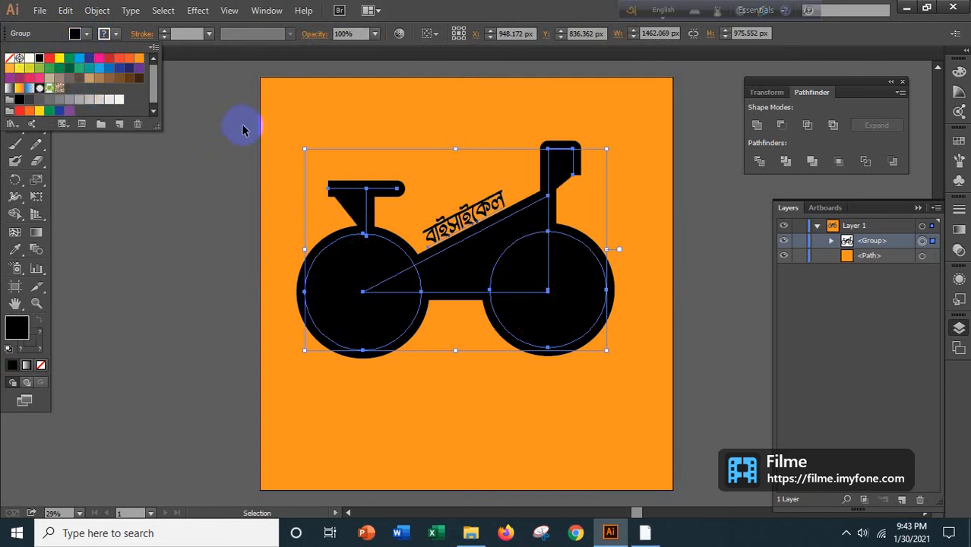
{"action": "left_click", "coordinate": [10, 60]}
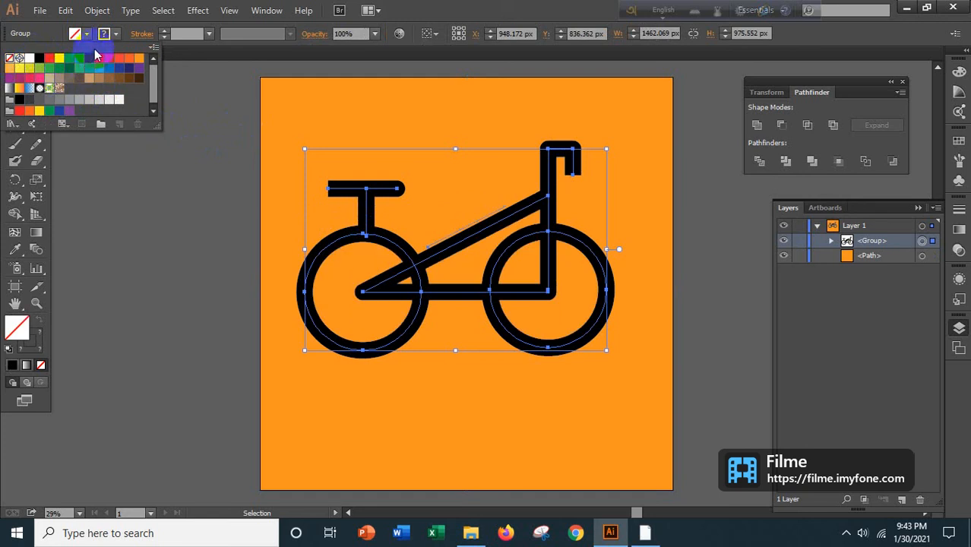
Expand the bicycle group's objects, fills and strokes into outlined shapes.
{"action": "left_click", "coordinate": [108, 15]}
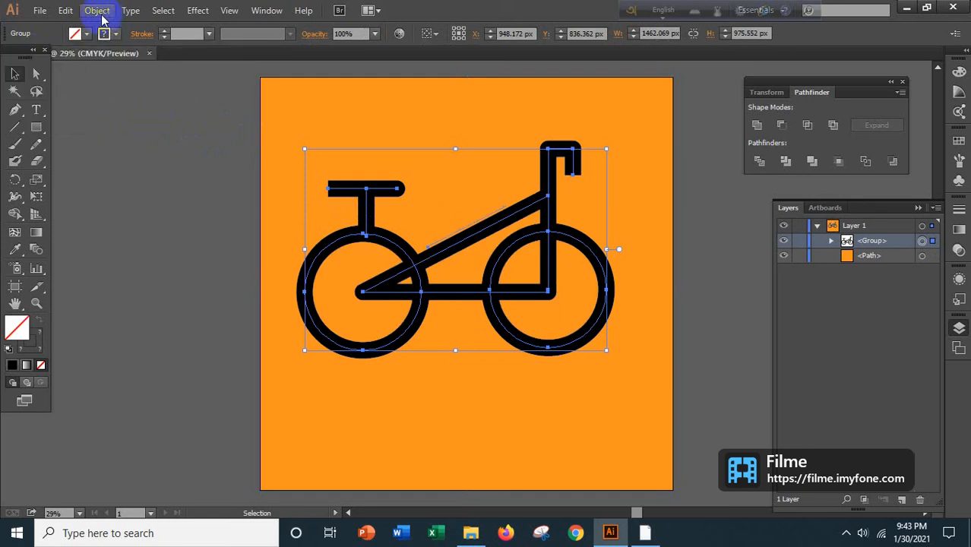
{"action": "left_click", "coordinate": [121, 162]}
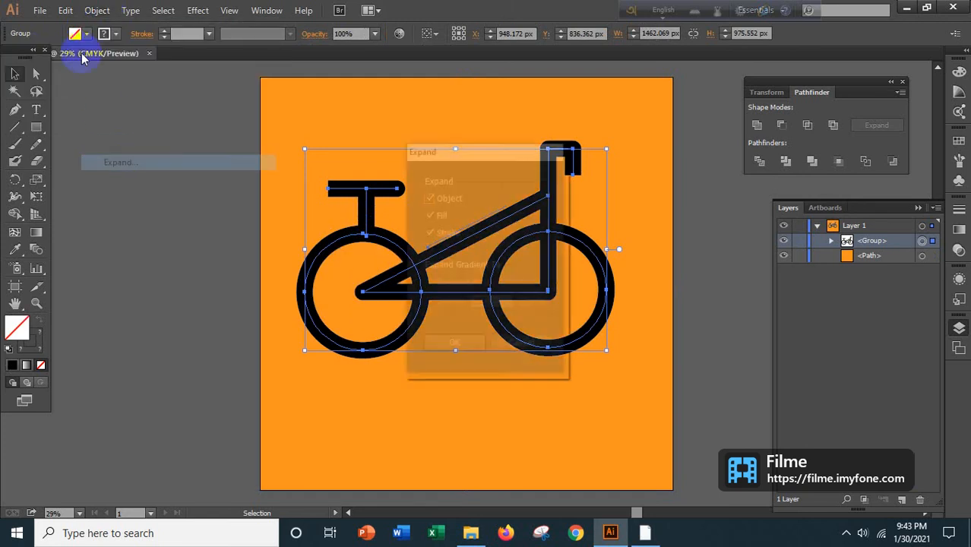
{"action": "left_click", "coordinate": [448, 345]}
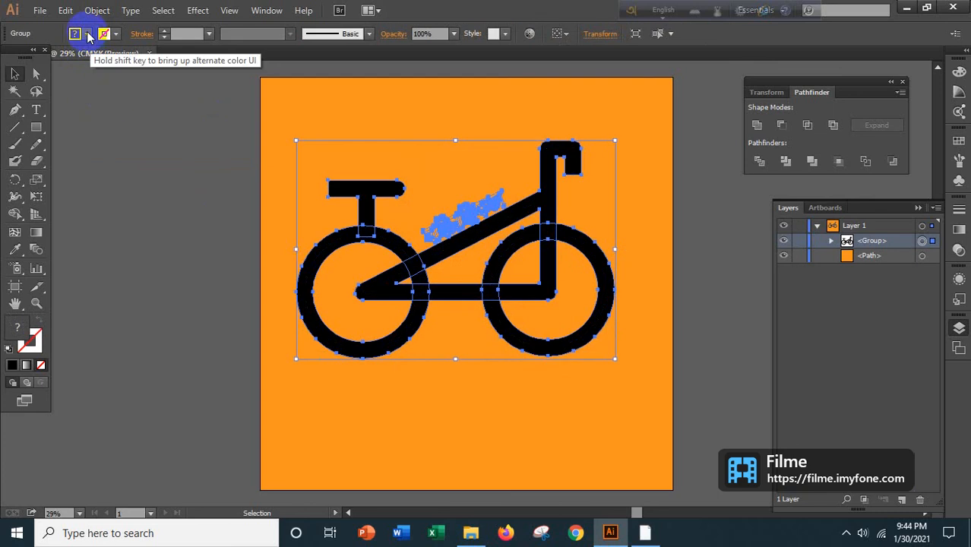
Fill the expanded bicycle and its Bengali text with white.
{"action": "left_click", "coordinate": [88, 34]}
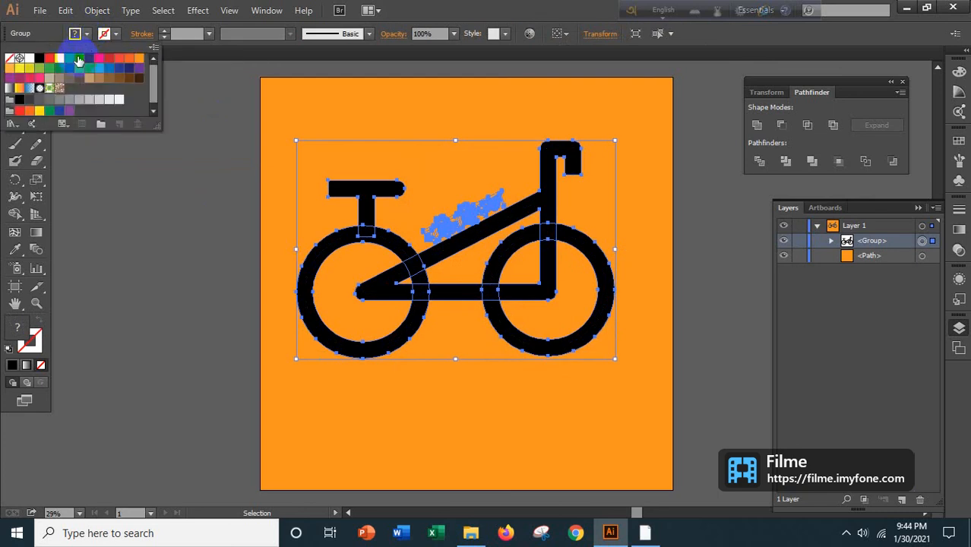
{"action": "left_click", "coordinate": [31, 63]}
{"action": "left_click", "coordinate": [218, 190]}
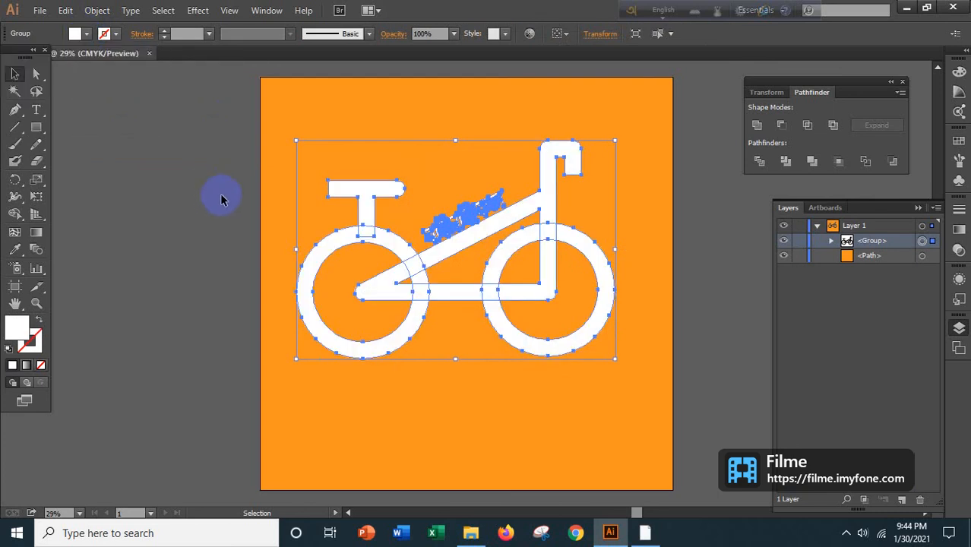
{"action": "left_click", "coordinate": [274, 199]}
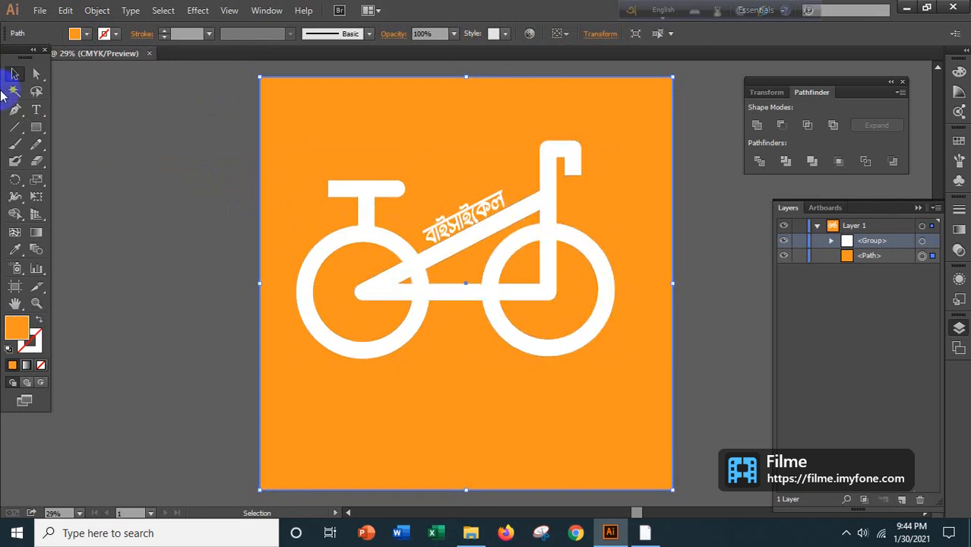
{"action": "left_click", "coordinate": [101, 15]}
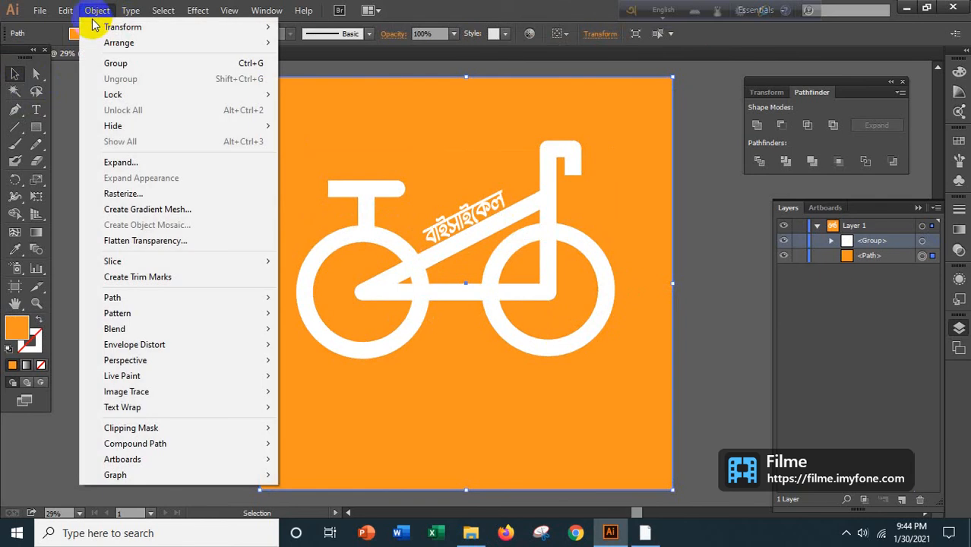
{"action": "left_click", "coordinate": [372, 66]}
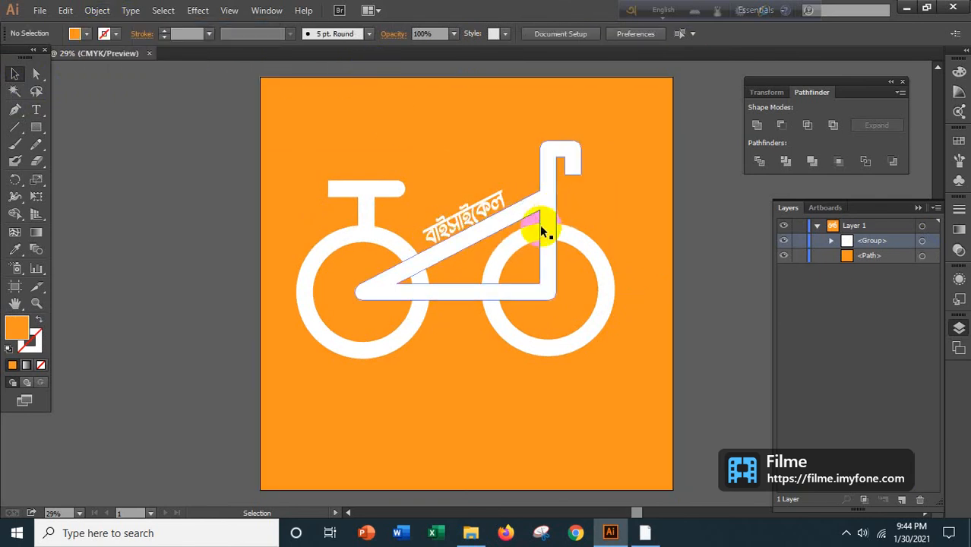
Cut the rounded front end off the bicycle seat with the Scissors tool and delete the cut piece.
{"action": "key", "text": "a"}
{"action": "left_click", "coordinate": [396, 195]}
{"action": "key", "text": "c"}
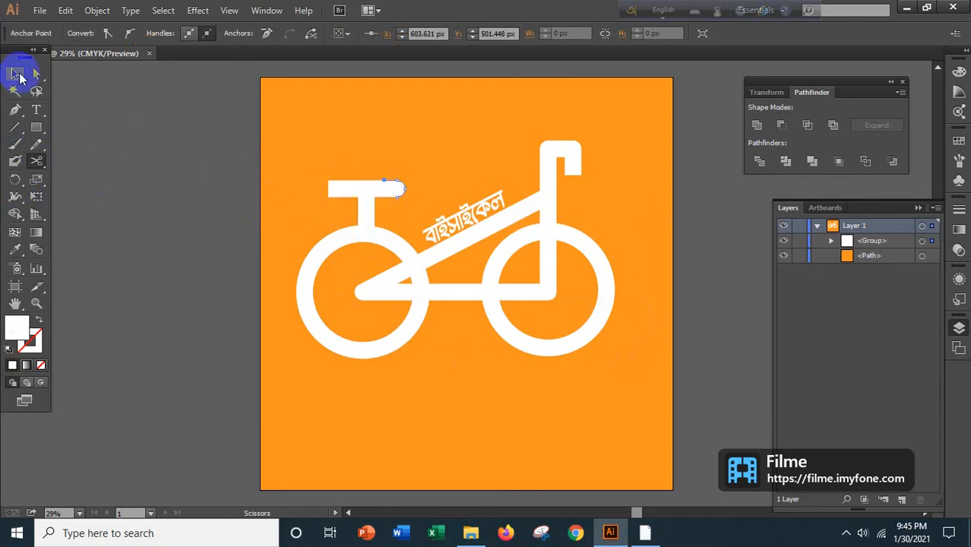
{"action": "left_click", "coordinate": [15, 74]}
{"action": "left_click", "coordinate": [397, 199]}
{"action": "key", "text": "Delete"}
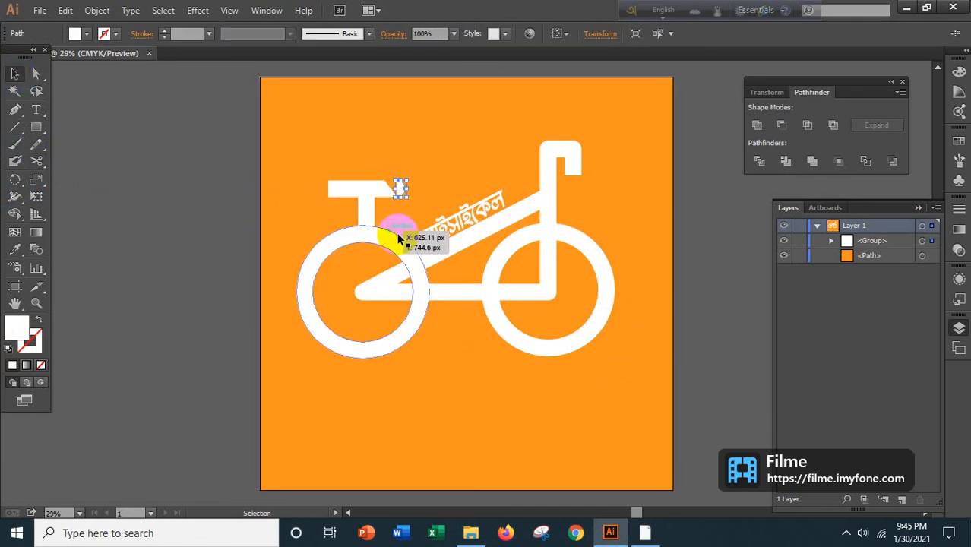
{"action": "key", "text": "Delete"}
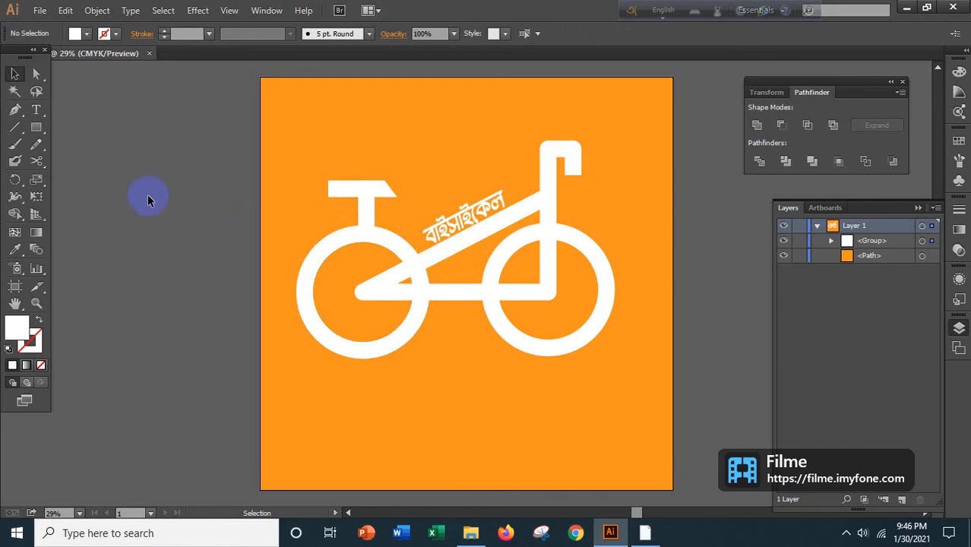
Close the seat's open path with the Pen tool, joining its two cut endpoints with a straight slanted edge.
{"action": "left_click", "coordinate": [15, 110]}
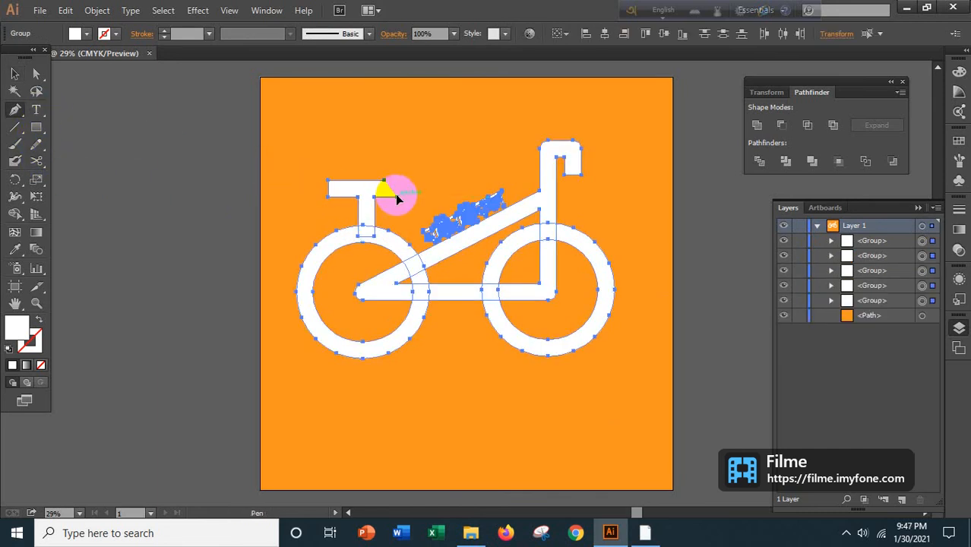
{"action": "left_click", "coordinate": [395, 196]}
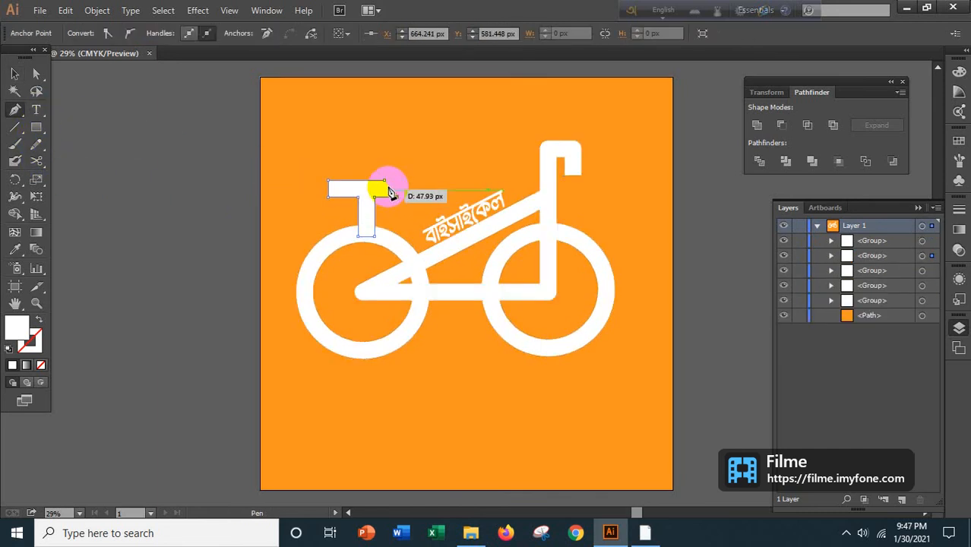
{"action": "left_click", "coordinate": [383, 180]}
{"action": "left_click", "coordinate": [14, 73]}
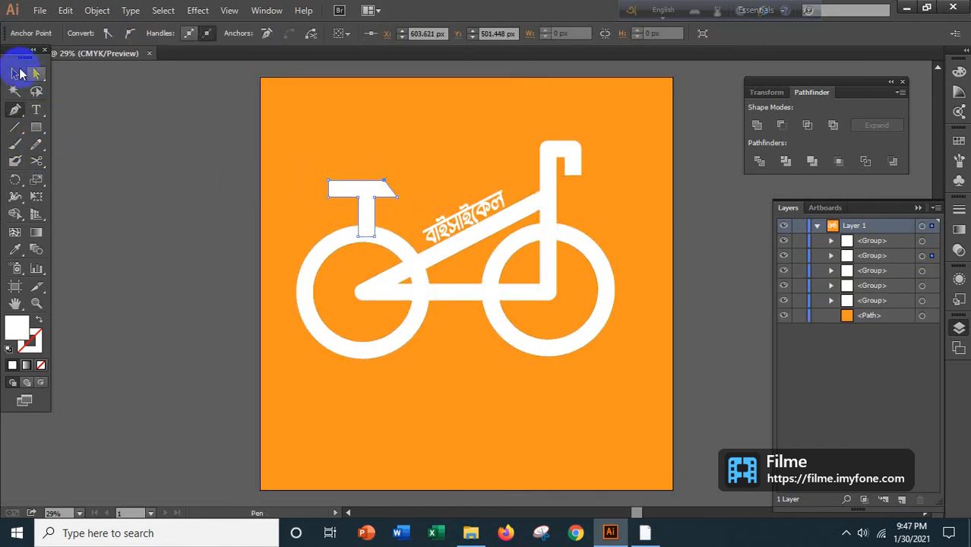
{"action": "left_click", "coordinate": [297, 202]}
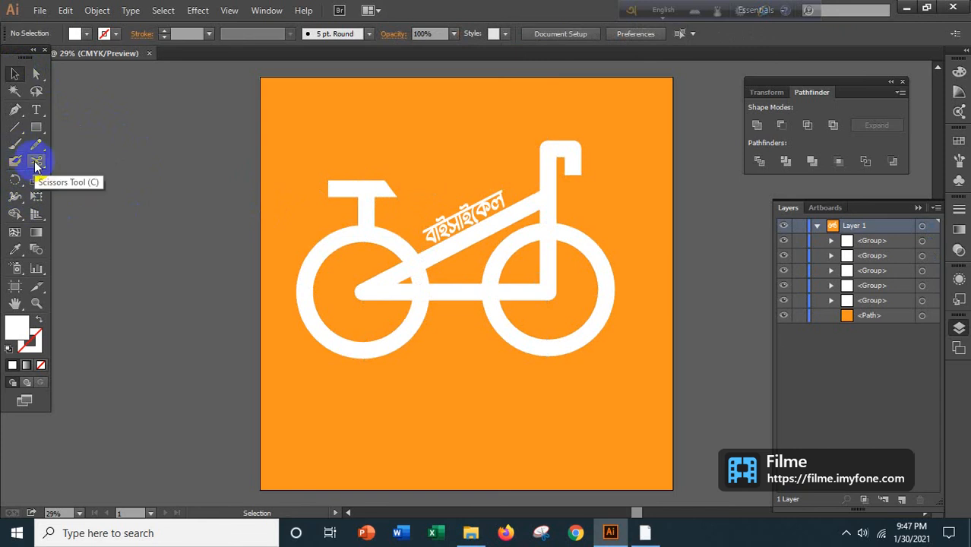
Split the seat's rear end with the Scissors tool from its upper edge to its lower rear corner, and select the seat.
{"action": "left_click", "coordinate": [36, 164]}
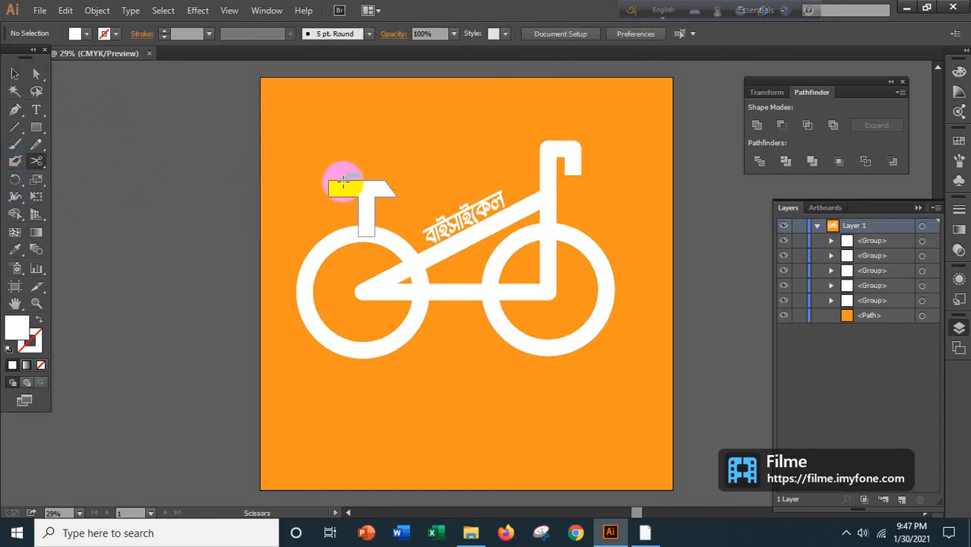
{"action": "left_click", "coordinate": [343, 182]}
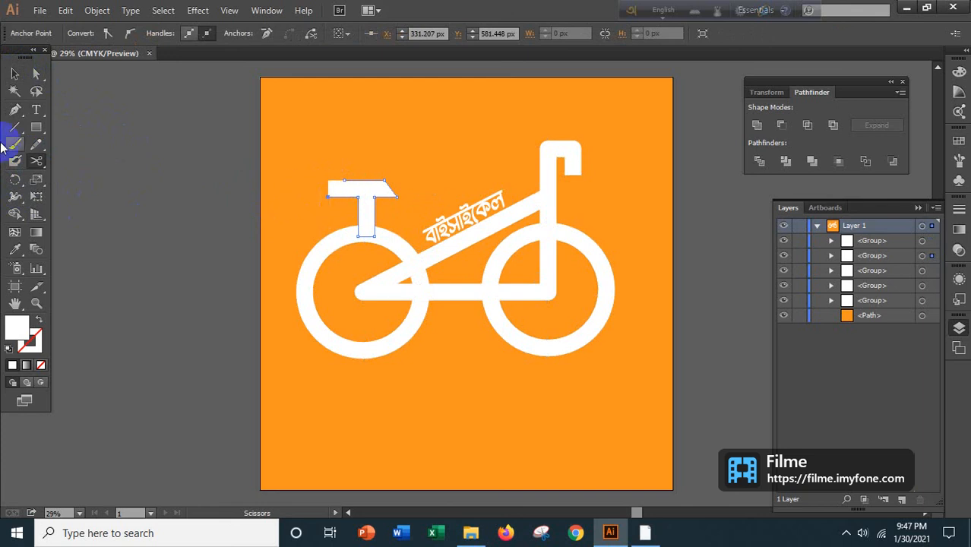
{"action": "left_click", "coordinate": [15, 74]}
{"action": "left_click", "coordinate": [331, 190]}
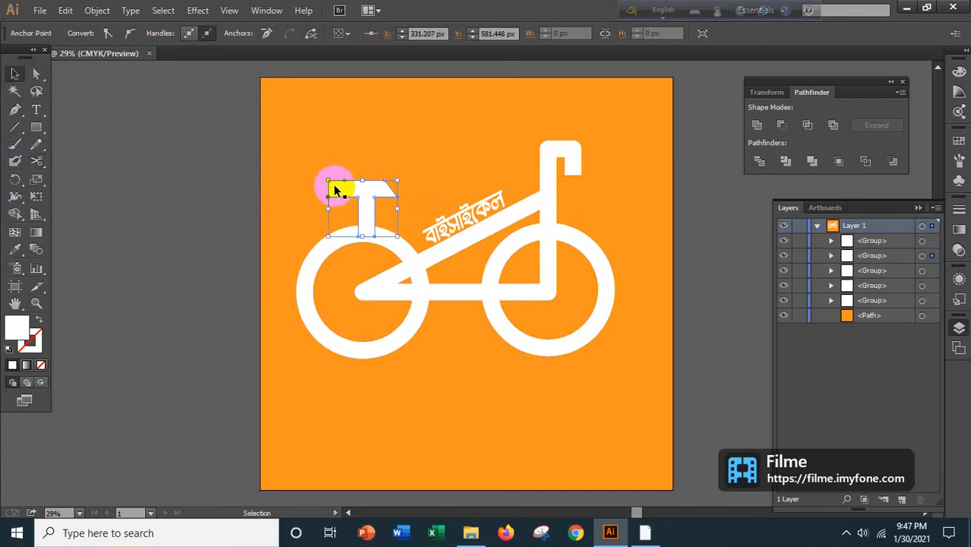
{"action": "left_click", "coordinate": [296, 193]}
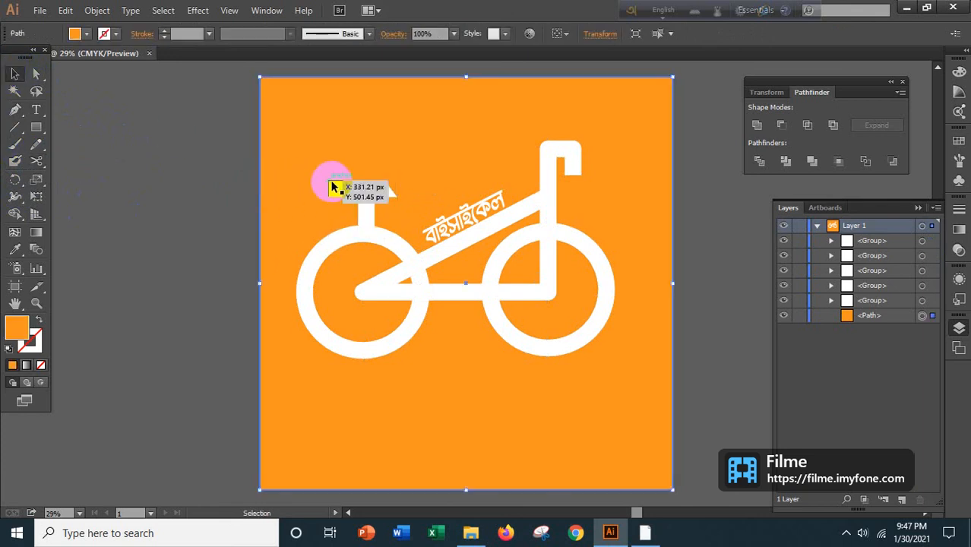
{"action": "left_click", "coordinate": [332, 187]}
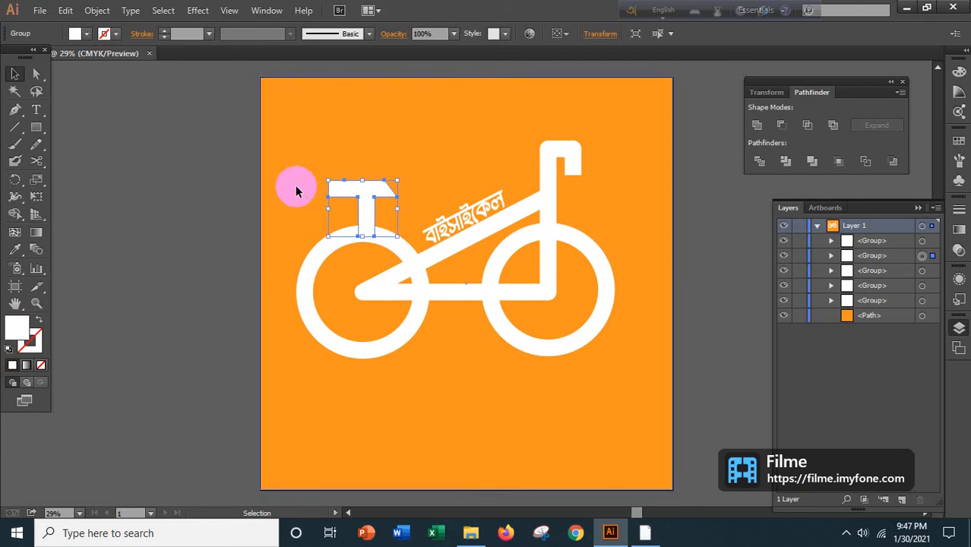
{"action": "left_click", "coordinate": [297, 191]}
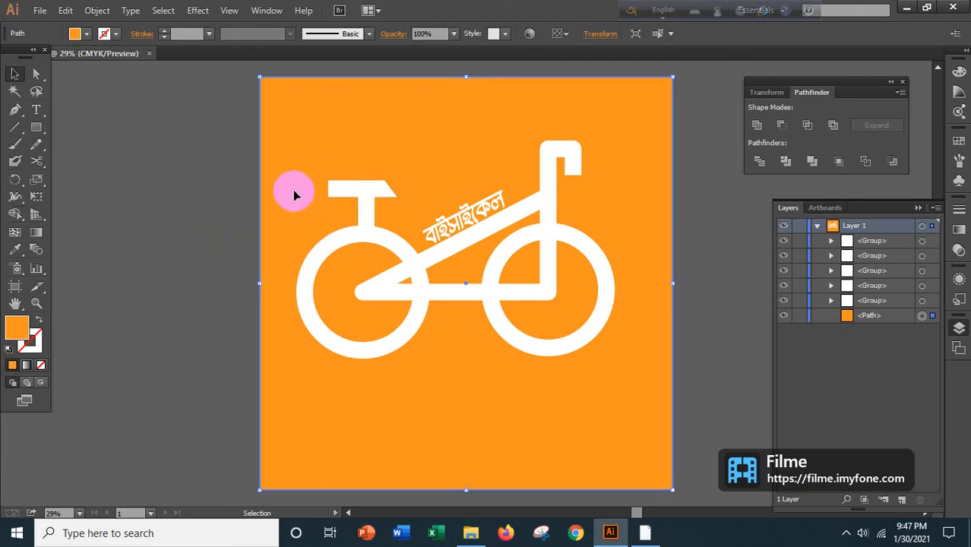
{"action": "left_click", "coordinate": [345, 190]}
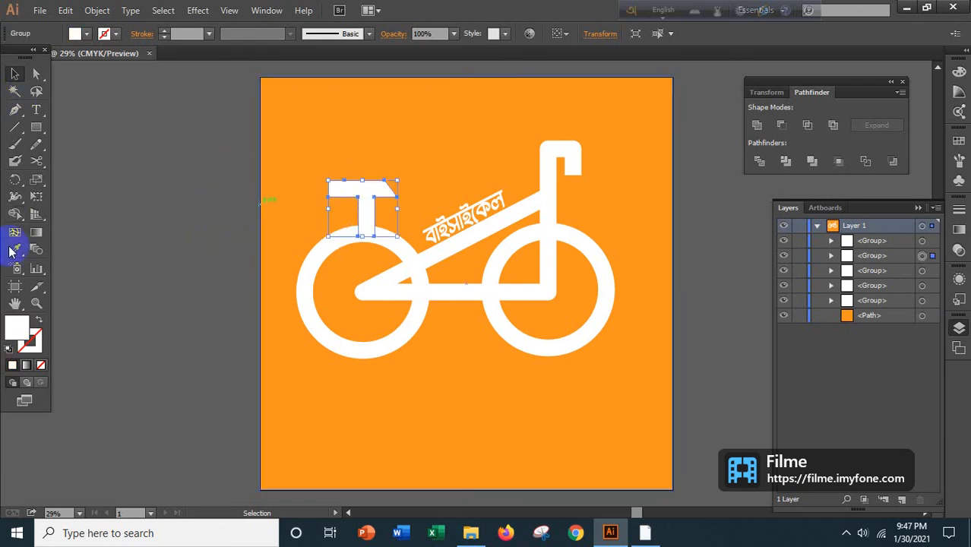
Remove the split-off corner at the seat's rear end with the Shape Builder tool.
{"action": "left_click", "coordinate": [16, 232]}
{"action": "left_click", "coordinate": [338, 186]}
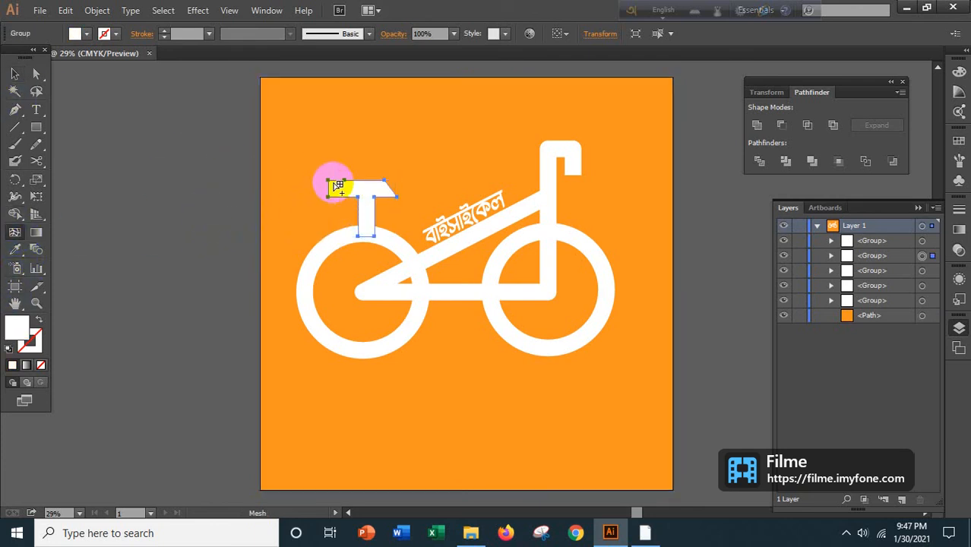
{"action": "left_click", "coordinate": [16, 214]}
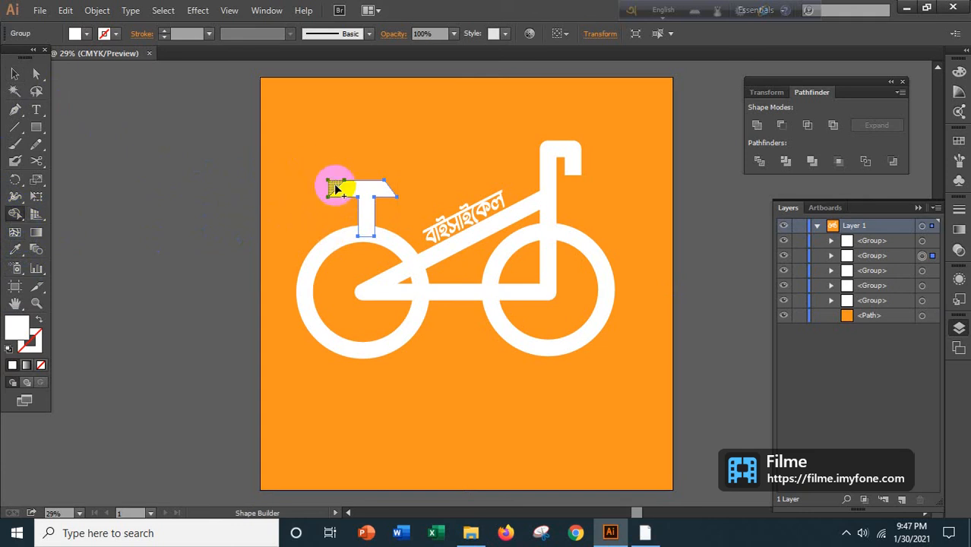
{"action": "left_click", "coordinate": [337, 189], "text": "alt"}
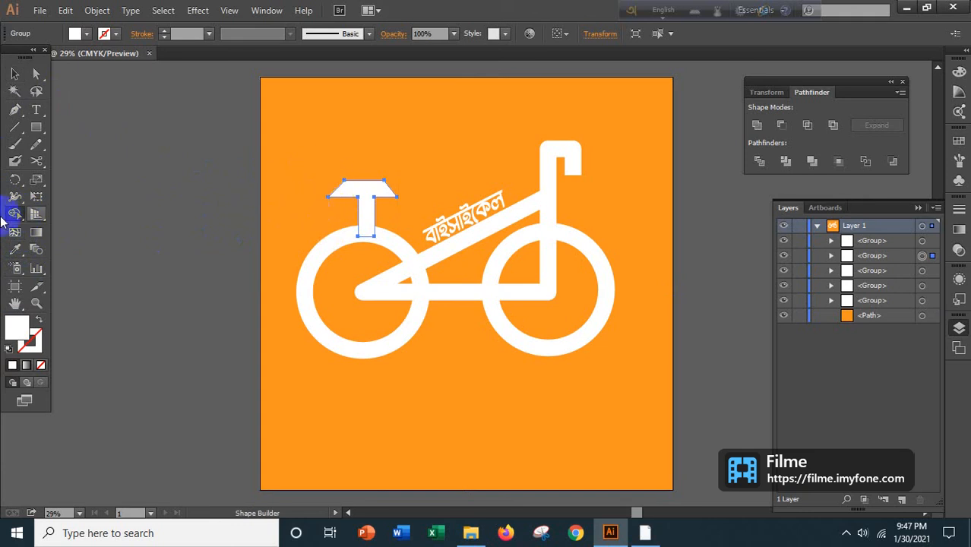
{"action": "left_click", "coordinate": [15, 74]}
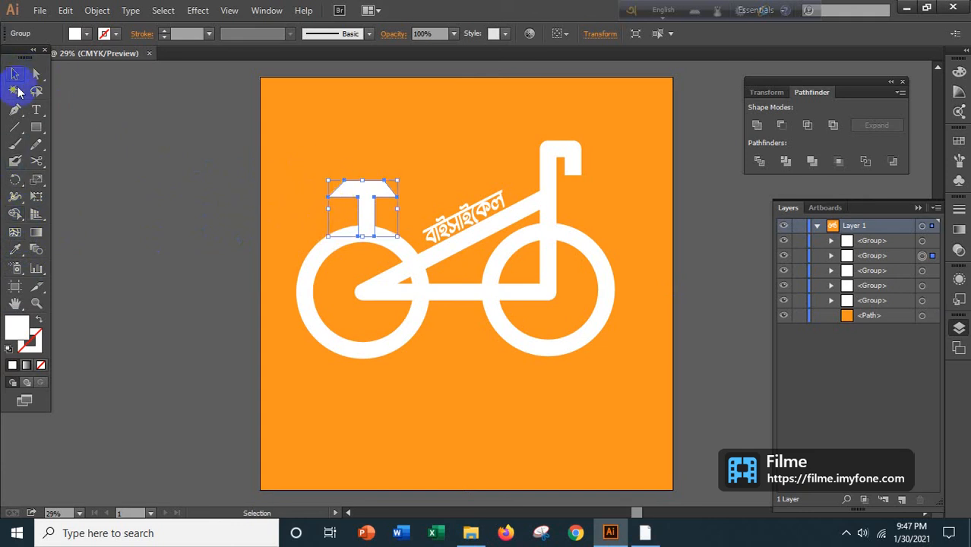
{"action": "left_click", "coordinate": [134, 130]}
Move the trimmed seat and its post slightly toward the rear of the bicycle.
{"action": "left_click", "coordinate": [392, 198]}
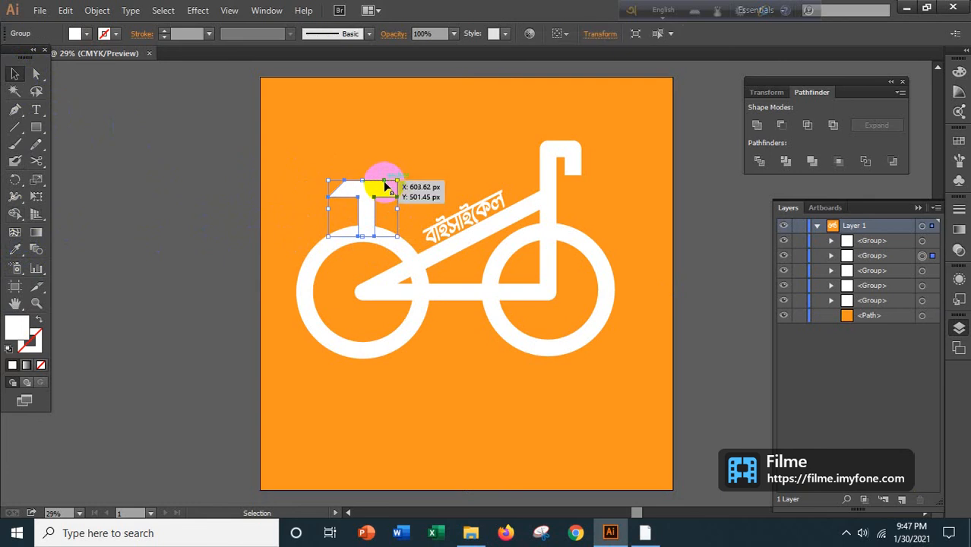
{"action": "left_click_drag", "start_coordinate": [385, 185], "coordinate": [382, 186]}
{"action": "left_click", "coordinate": [159, 199]}
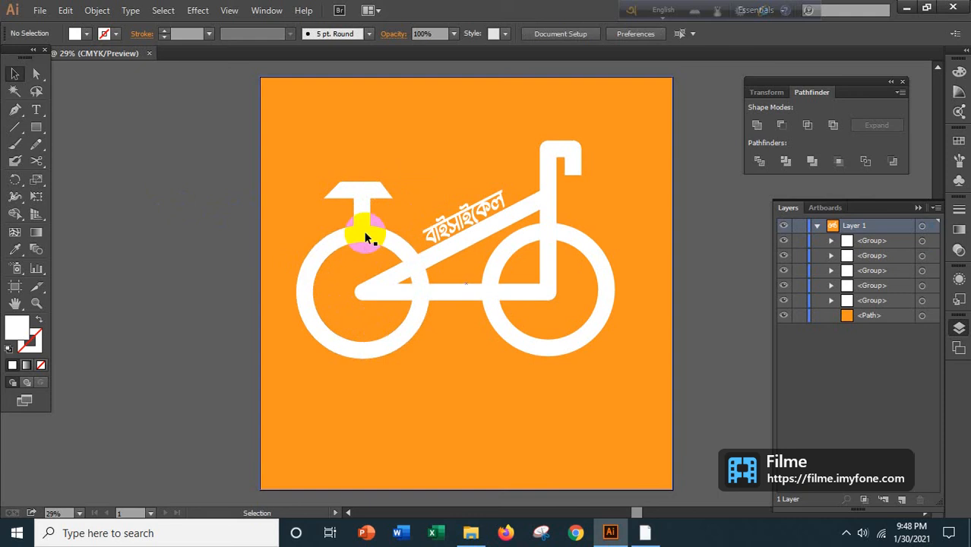
Nudge the seat and post down into the rear wheel's rim and slightly toward the front of the bicycle.
{"action": "left_click", "coordinate": [359, 204]}
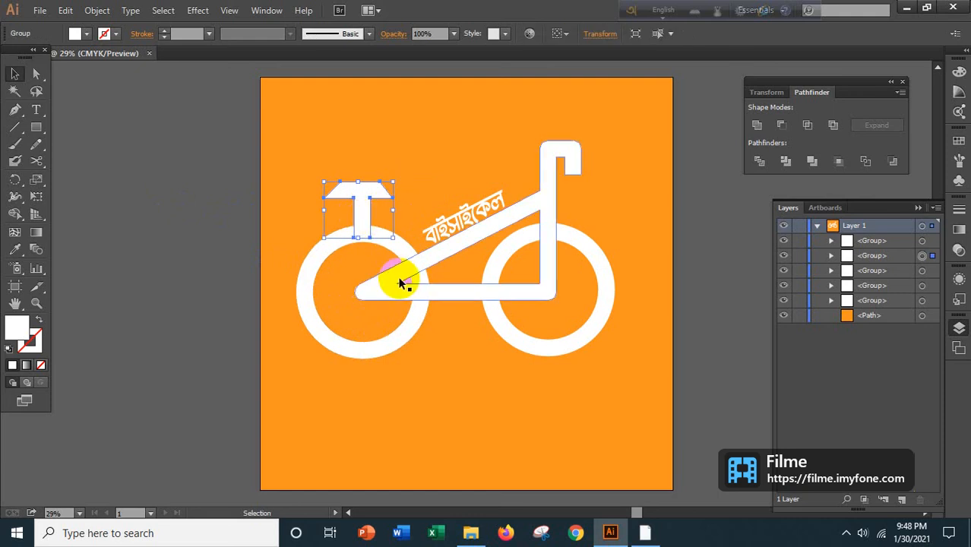
{"action": "key", "text": "Down"}
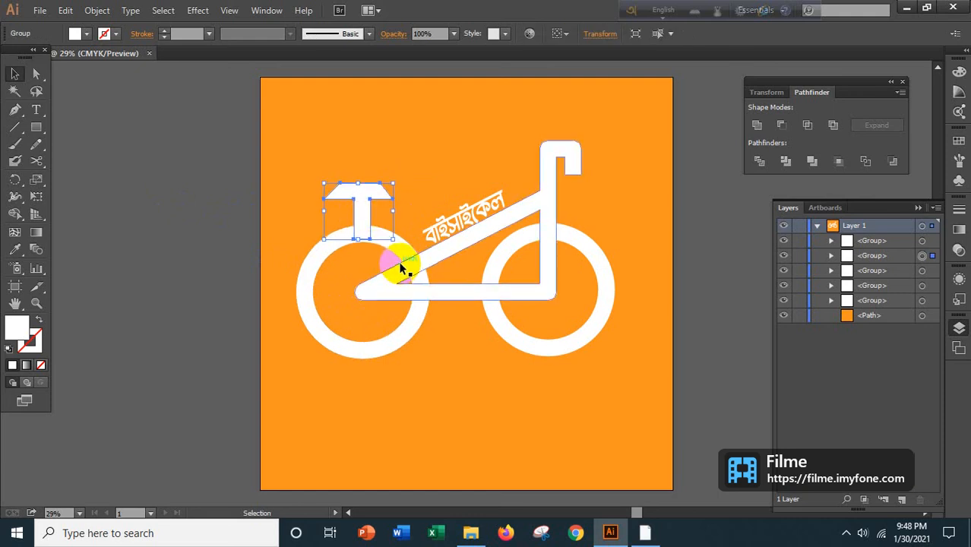
{"action": "key", "text": "Down"}
{"action": "key", "text": "Down"}
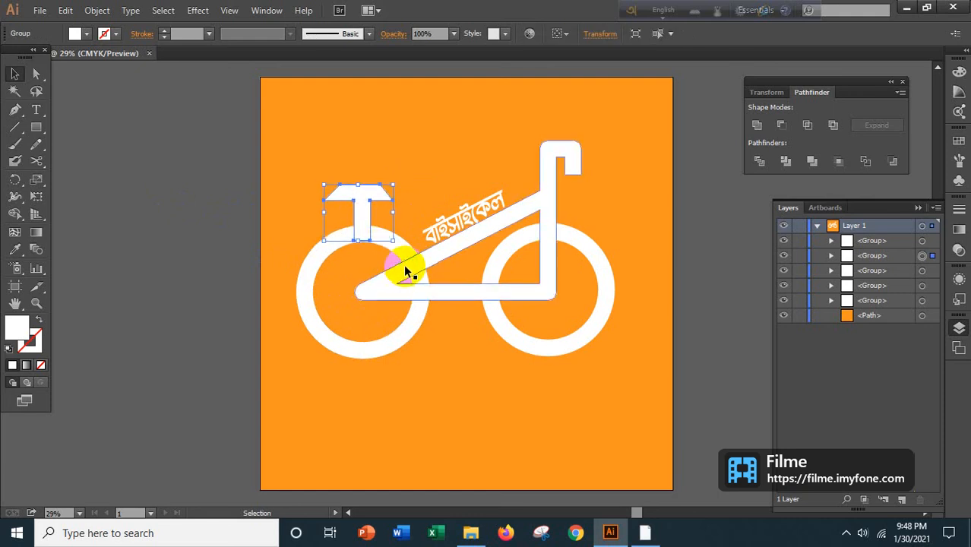
{"action": "key", "text": "Down"}
{"action": "key", "text": "Right"}
{"action": "key", "text": "Right"}
{"action": "key", "text": "Right"}
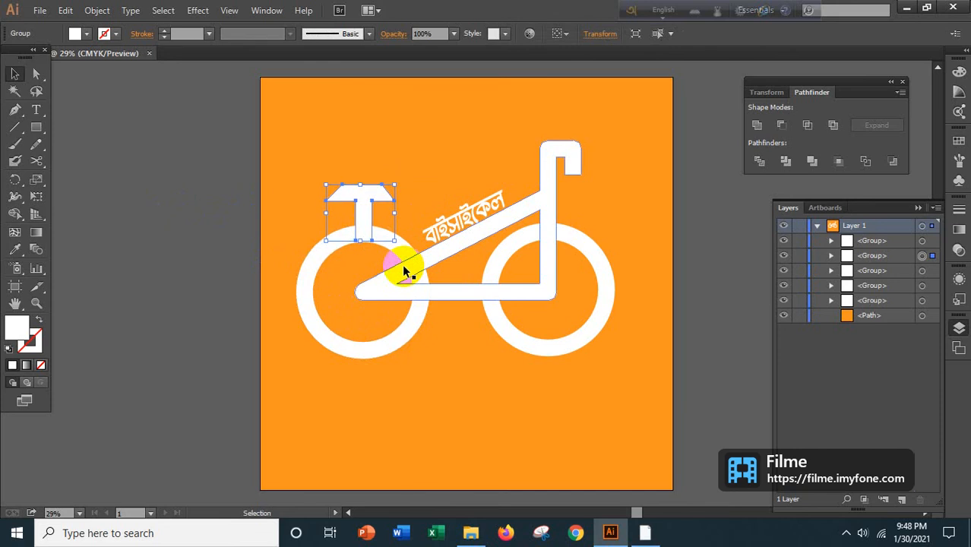
{"action": "key", "text": "Down"}
{"action": "key", "text": "Down"}
{"action": "key", "text": "Down"}
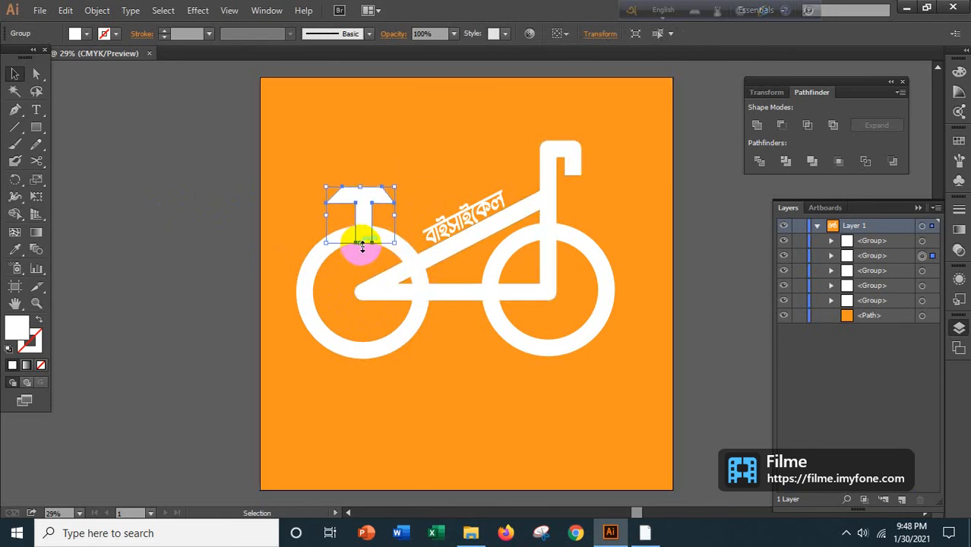
Shorten the seat and post from their lower end onto the wheel rim and widen them very slightly.
{"action": "left_click_drag", "start_coordinate": [363, 245], "coordinate": [360, 237]}
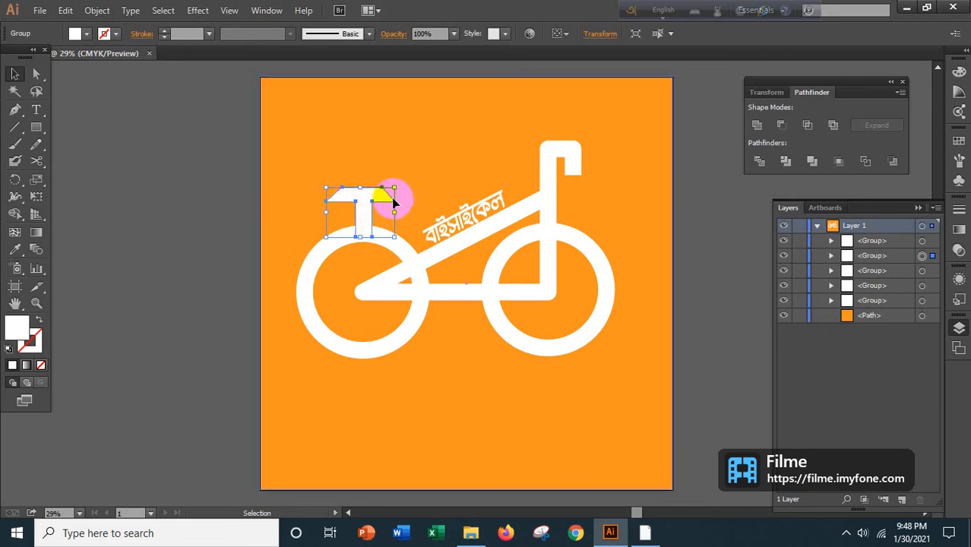
{"action": "mouse_move", "coordinate": [395, 213]}
{"action": "left_mouse_down"}
{"action": "mouse_move", "coordinate": [386, 208]}
{"action": "mouse_move", "coordinate": [395, 212]}
{"action": "left_mouse_up"}
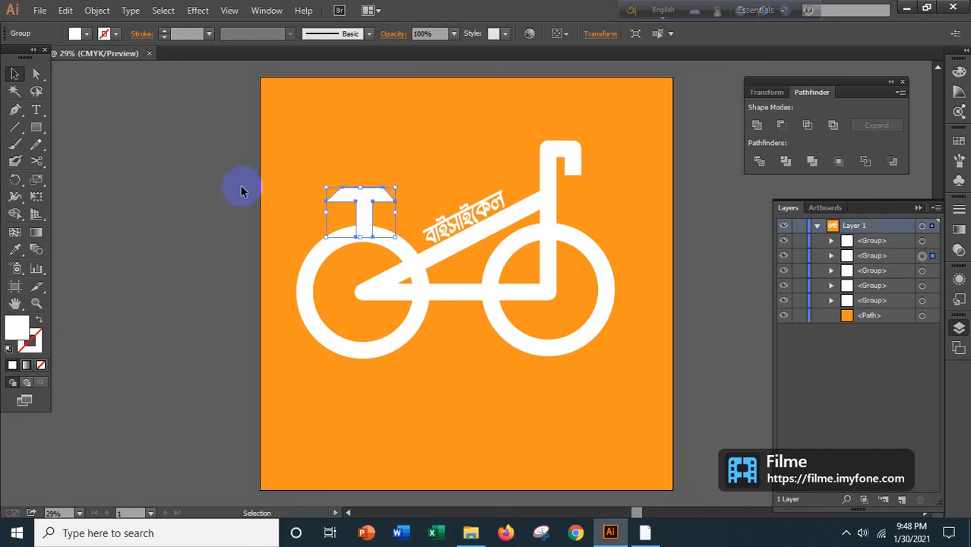
{"action": "left_click", "coordinate": [241, 190]}
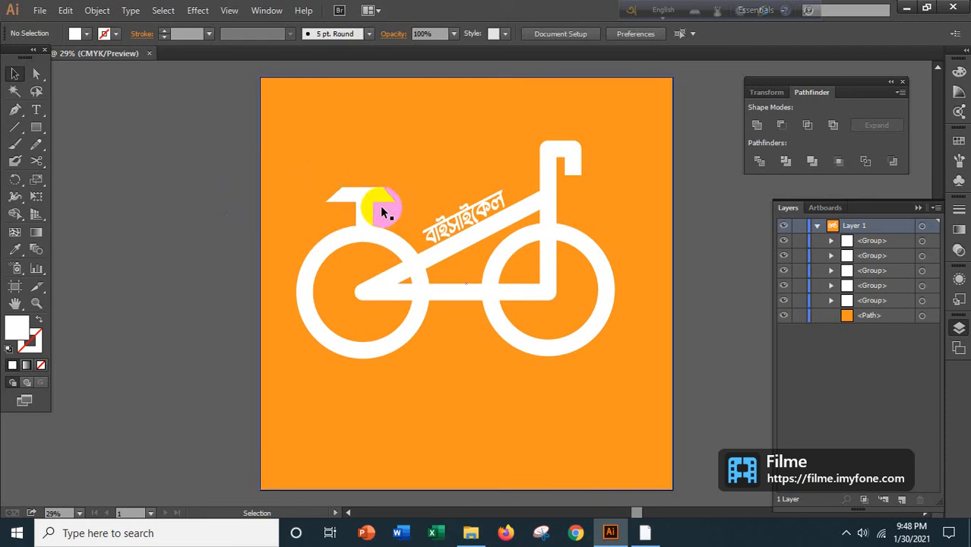
Nudge the resized seat toward the front and down to centre its post on the rear wheel's rim.
{"action": "left_click", "coordinate": [363, 199]}
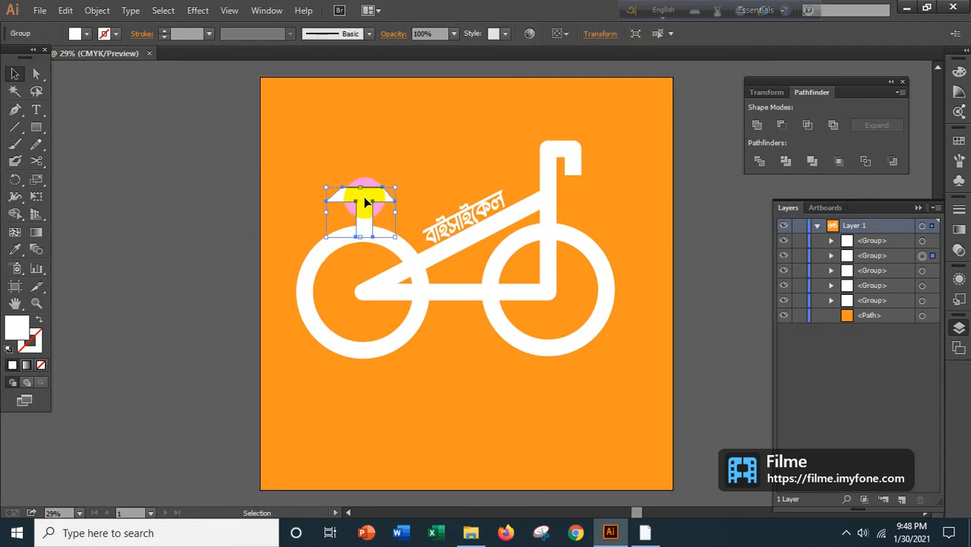
{"action": "key", "text": "Right"}
{"action": "key", "text": "Right"}
{"action": "key", "text": "Right"}
{"action": "key", "text": "Right"}
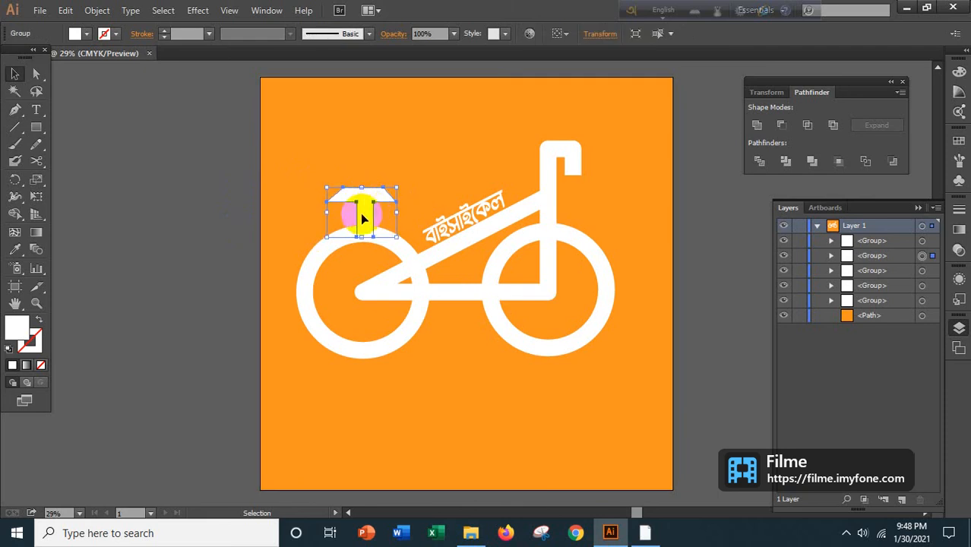
{"action": "key", "text": "Down"}
{"action": "key", "text": "Down"}
{"action": "key", "text": "Down"}
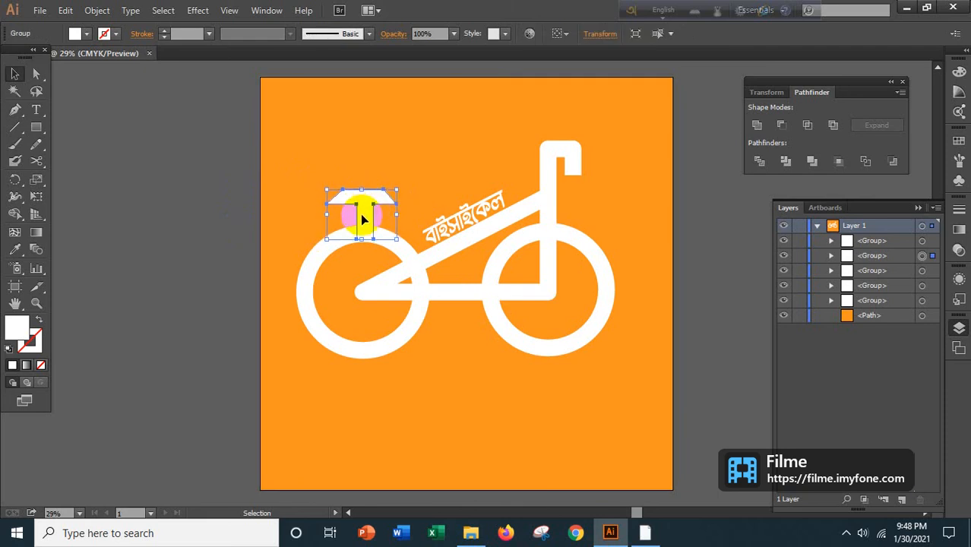
{"action": "left_click", "coordinate": [245, 216]}
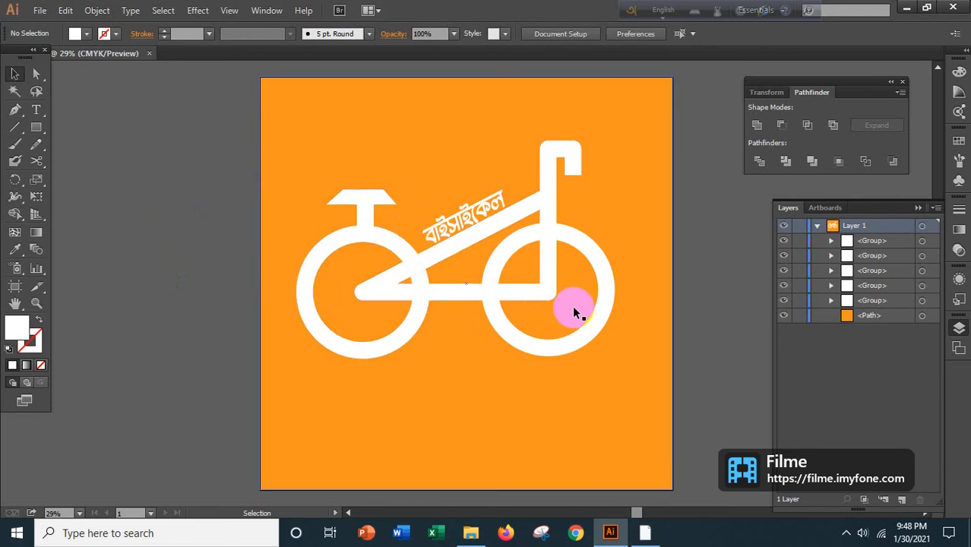
{"action": "scroll", "coordinate": [447, 373], "scroll_direction": "down", "scroll_amount": 2}
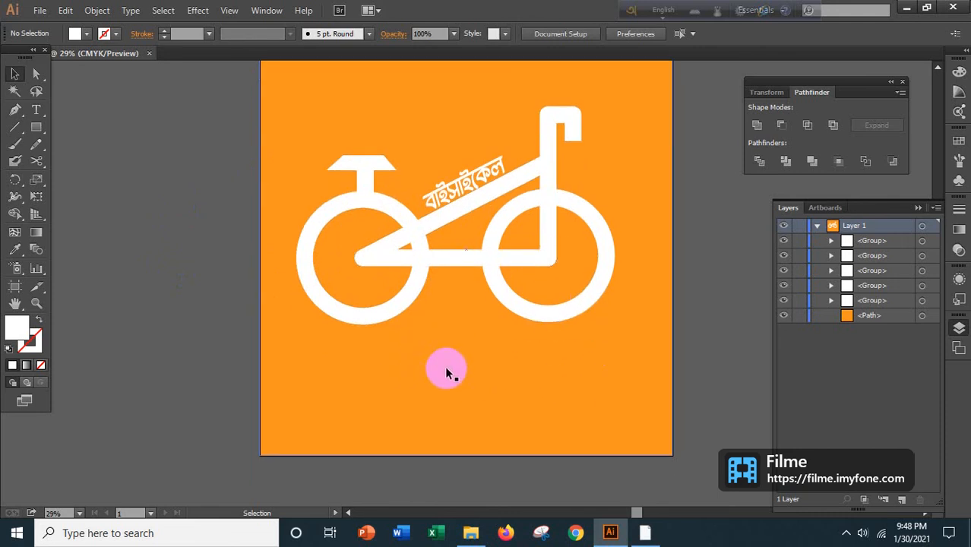
{"action": "scroll", "coordinate": [449, 370], "scroll_direction": "up", "scroll_amount": 1}
{"action": "scroll", "coordinate": [448, 370], "scroll_direction": "up", "scroll_amount": 1}
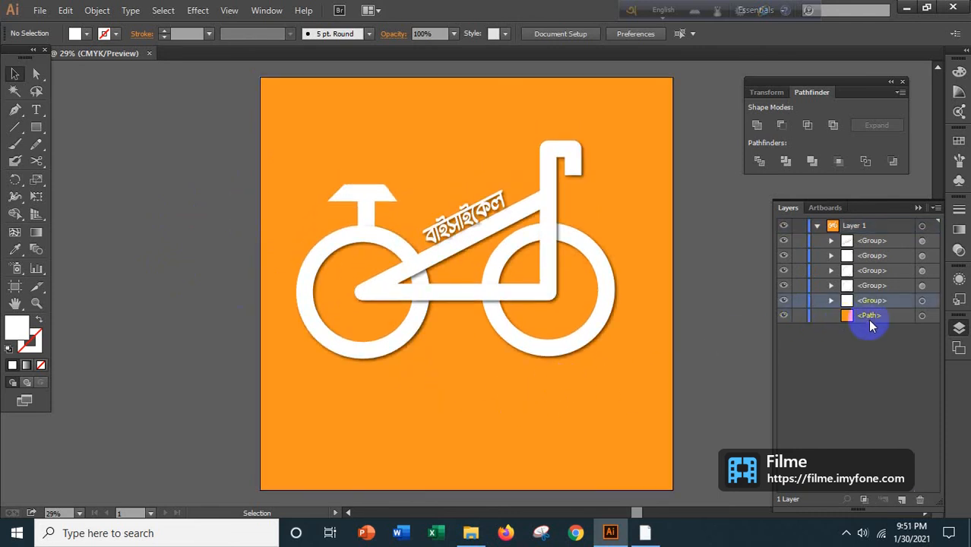
Select all five white groups of the bicycle and its text and nudge them slightly down on the orange background.
{"action": "left_click", "coordinate": [921, 300]}
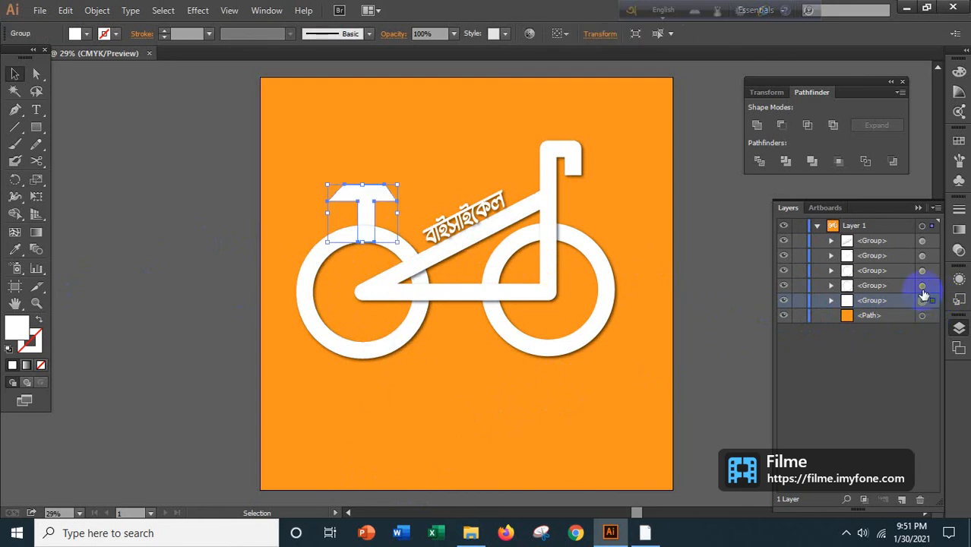
{"action": "left_click", "coordinate": [923, 286], "text": "shift"}
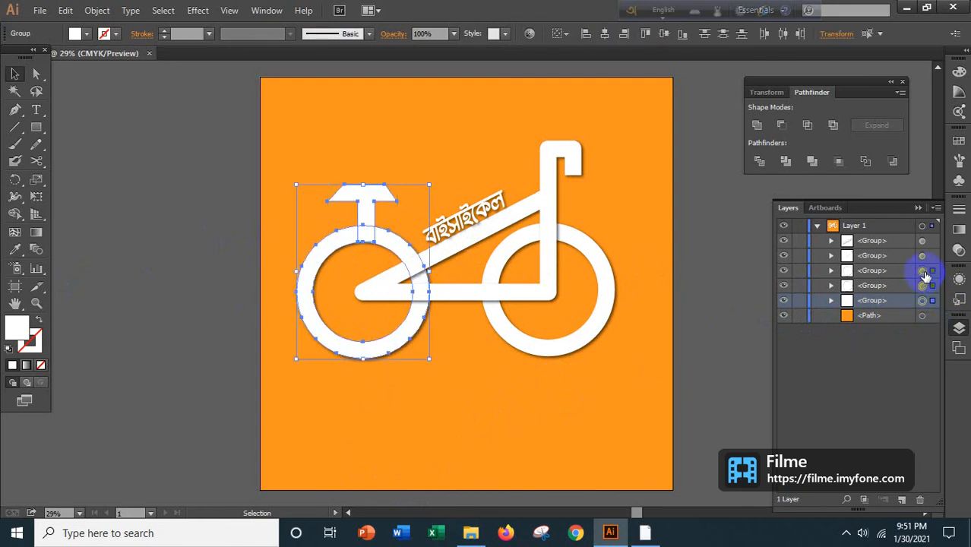
{"action": "left_click", "coordinate": [922, 271], "text": "shift"}
{"action": "left_click", "coordinate": [922, 257], "text": "shift"}
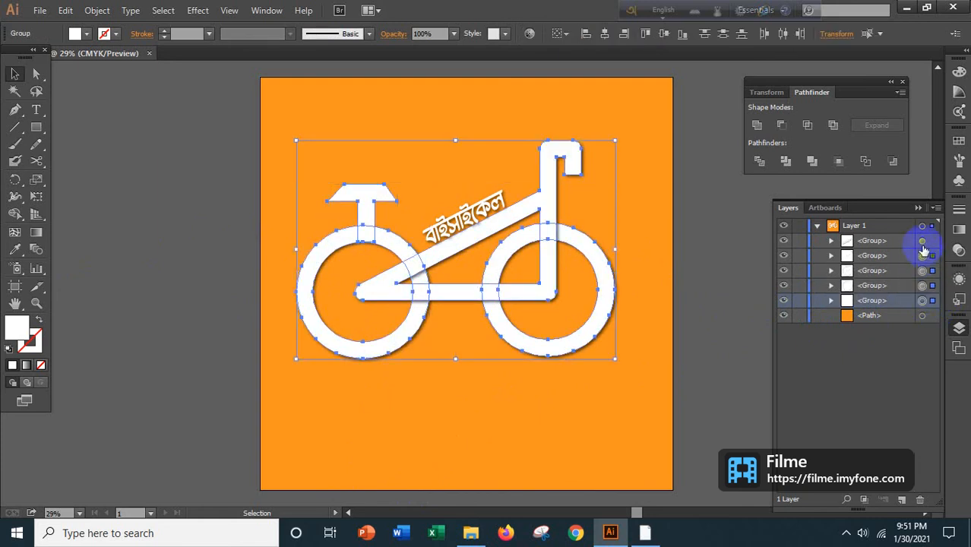
{"action": "left_click", "coordinate": [922, 242], "text": "shift"}
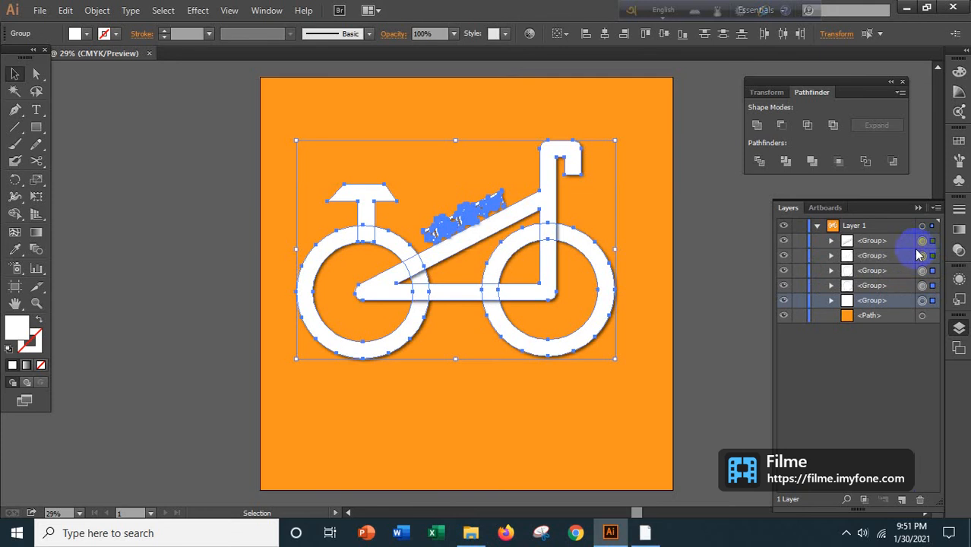
{"action": "left_click", "coordinate": [615, 290]}
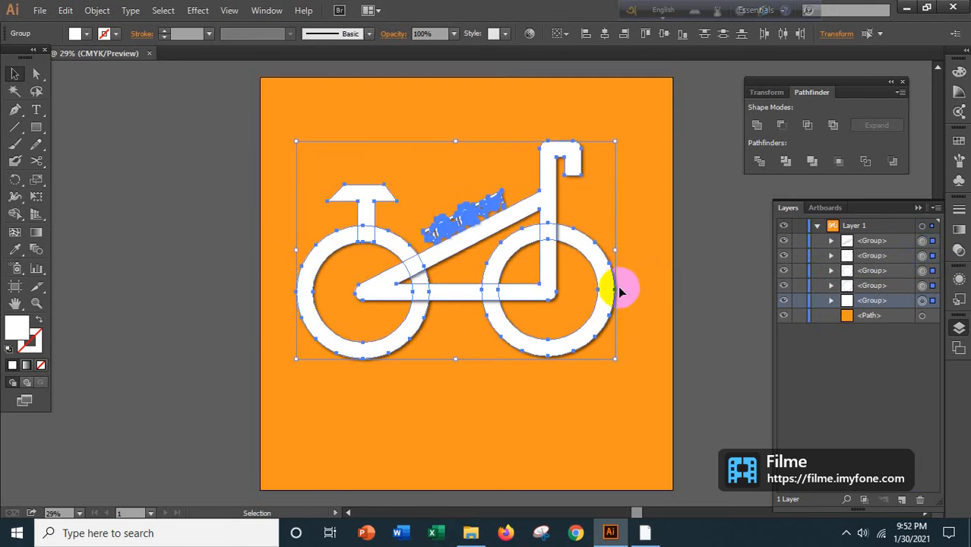
{"action": "key", "text": "Down"}
{"action": "key", "text": "Down"}
{"action": "key", "text": "Down"}
{"action": "key", "text": "Down"}
{"action": "key", "text": "Down"}
{"action": "key", "text": "Down"}
{"action": "key", "text": "Down"}
{"action": "key", "text": "Down"}
{"action": "key", "text": "Down"}
{"action": "key", "text": "Down"}
{"action": "key", "text": "Down"}
{"action": "key", "text": "Down"}
{"action": "key", "text": "Down"}
{"action": "key", "text": "Down"}
{"action": "key", "text": "Down"}
{"action": "key", "text": "Down"}
{"action": "key", "text": "Down"}
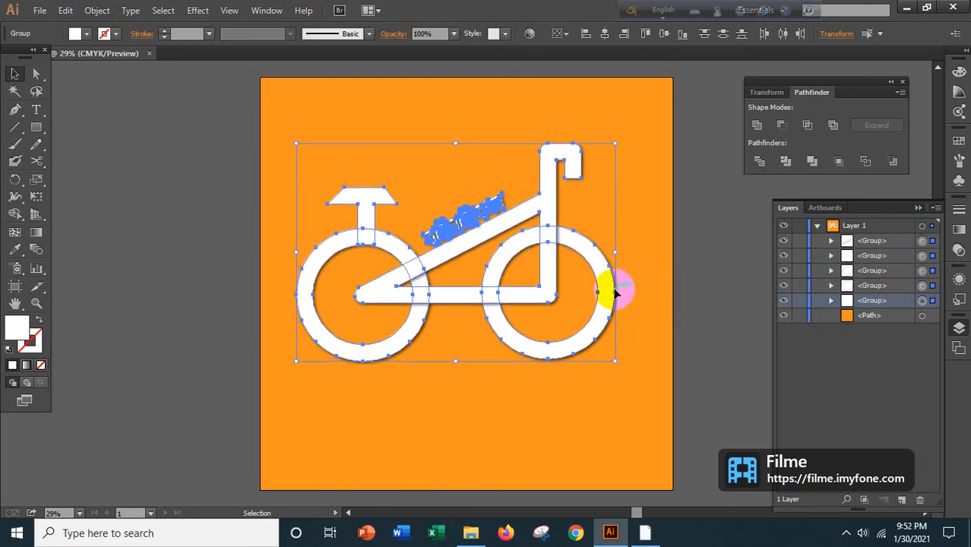
{"action": "key", "text": "Down"}
{"action": "key", "text": "Down"}
{"action": "key", "text": "Down"}
{"action": "key", "text": "Down"}
{"action": "key", "text": "Down"}
{"action": "key", "text": "Down"}
{"action": "key", "text": "Down"}
{"action": "key", "text": "Down"}
{"action": "key", "text": "Down"}
{"action": "key", "text": "Down"}
{"action": "key", "text": "Down"}
{"action": "key", "text": "Down"}
{"action": "key", "text": "Down"}
{"action": "key", "text": "Down"}
{"action": "key", "text": "Down"}
{"action": "key", "text": "Down"}
{"action": "key", "text": "Down"}
{"action": "key", "text": "Down"}
{"action": "key", "text": "Down"}
{"action": "key", "text": "Down"}
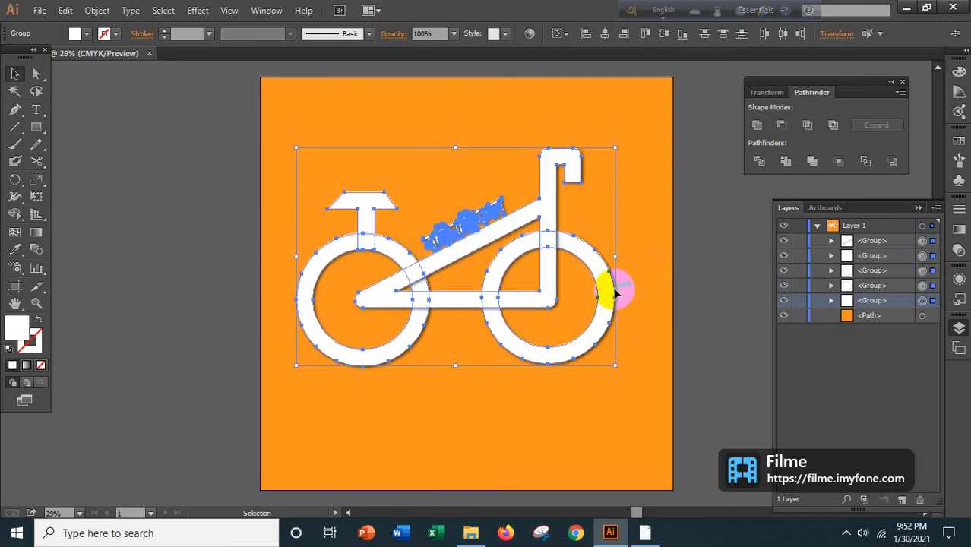
{"action": "left_click", "coordinate": [698, 281]}
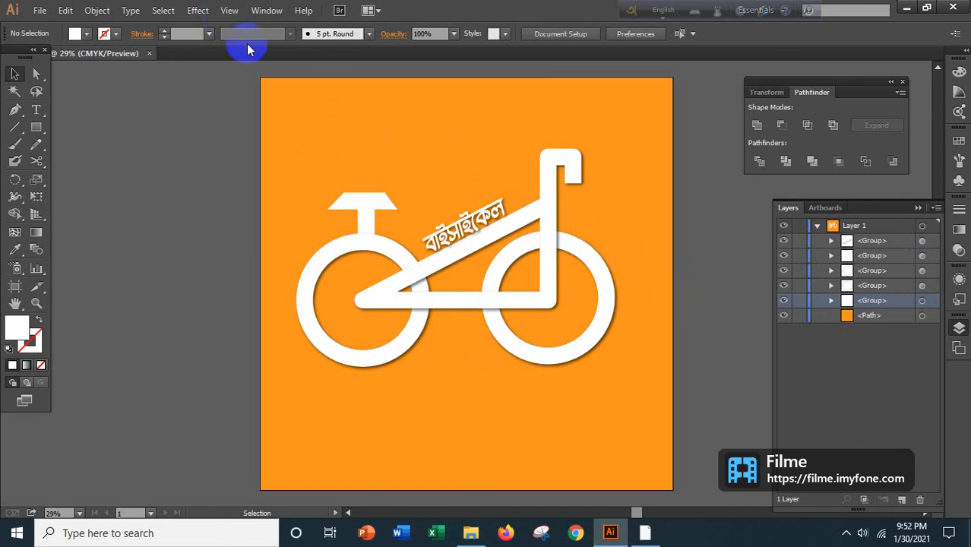
{"action": "left_click", "coordinate": [166, 11]}
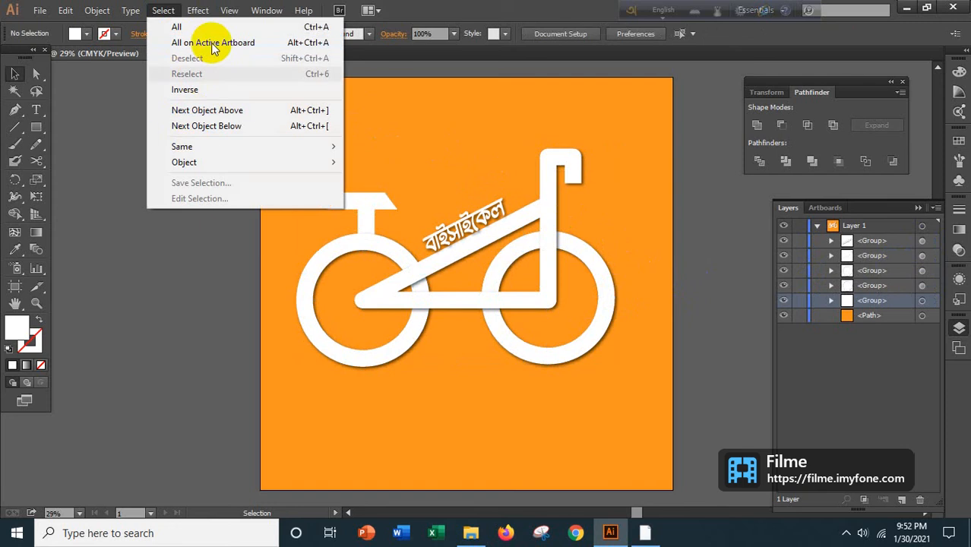
{"action": "mouse_move", "coordinate": [194, 13]}
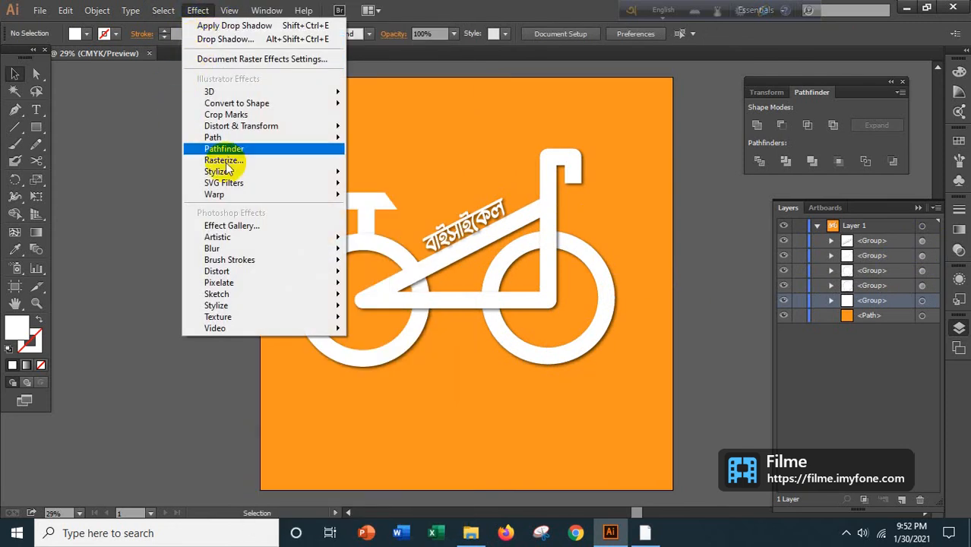
{"action": "mouse_move", "coordinate": [227, 175]}
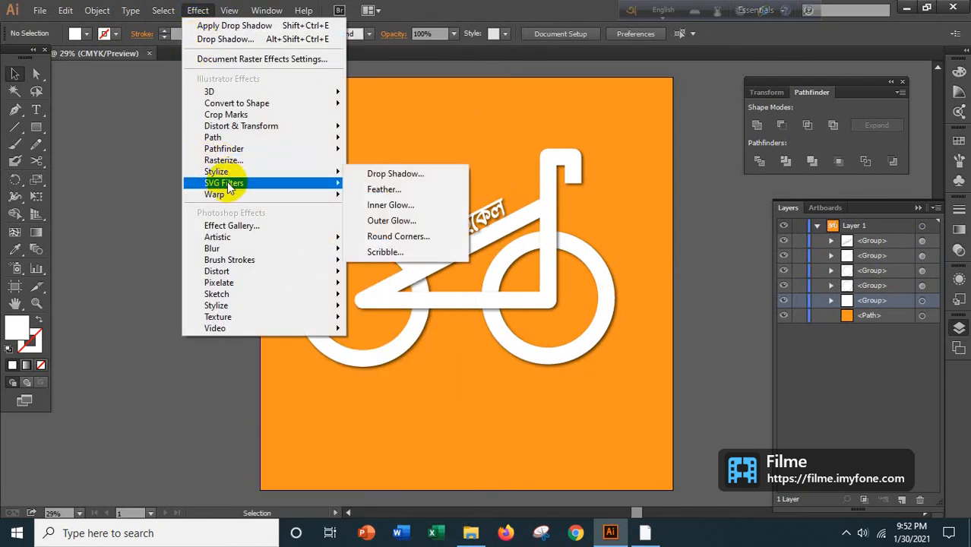
{"action": "mouse_move", "coordinate": [164, 11]}
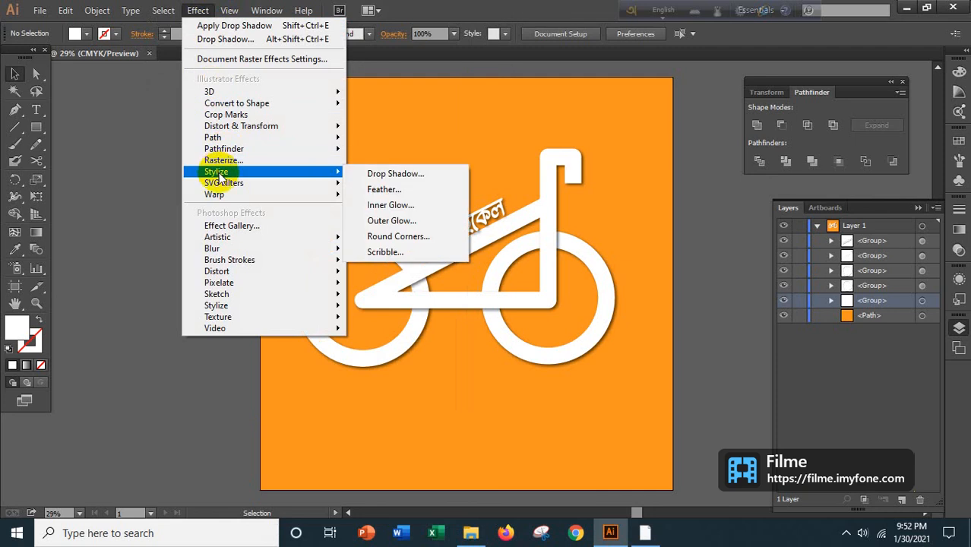
{"action": "left_click", "coordinate": [385, 182]}
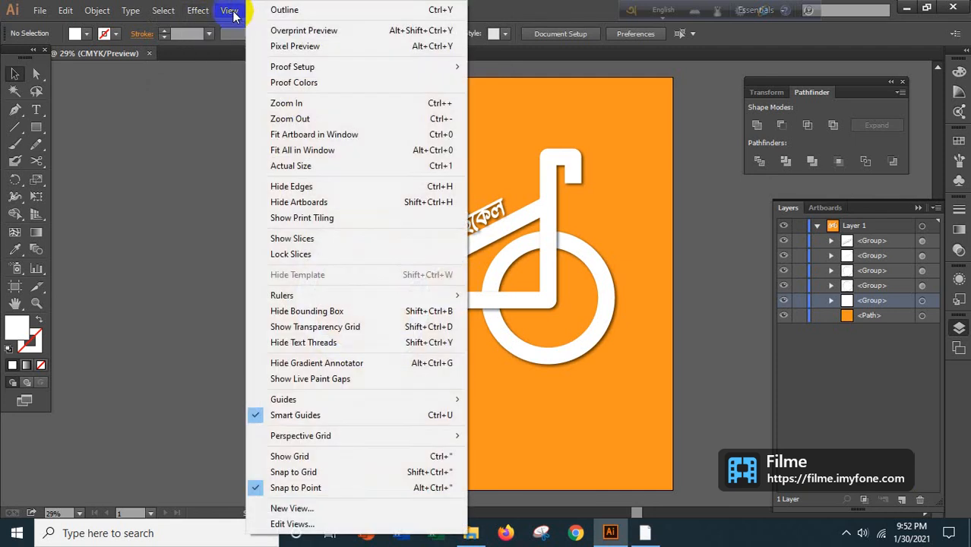
{"action": "left_click", "coordinate": [201, 12]}
{"action": "left_click", "coordinate": [199, 11]}
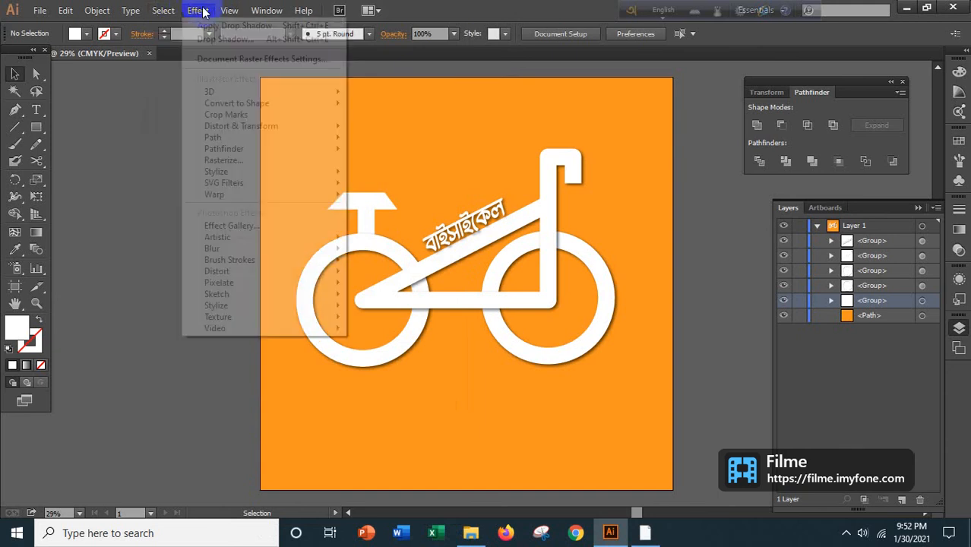
{"action": "mouse_move", "coordinate": [233, 11]}
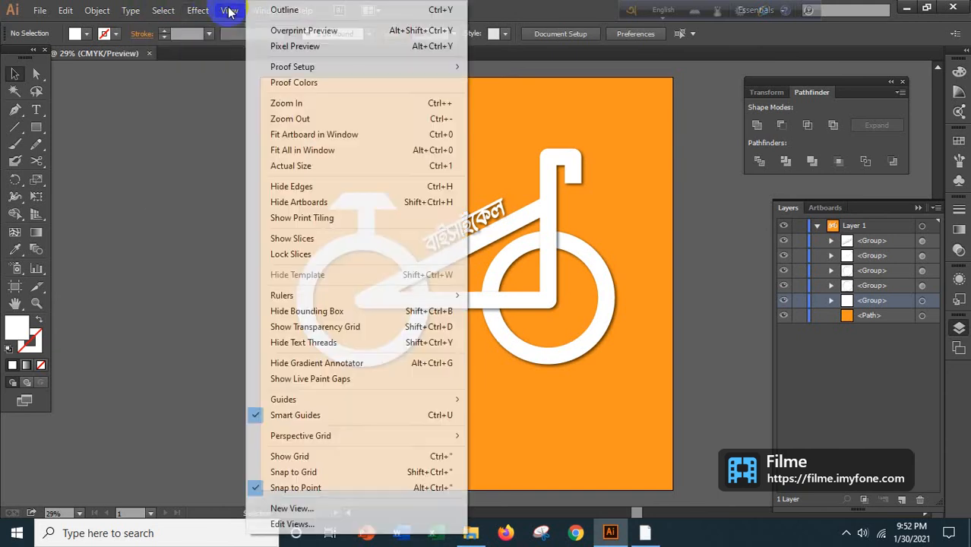
{"action": "mouse_move", "coordinate": [199, 12]}
{"action": "mouse_move", "coordinate": [216, 173]}
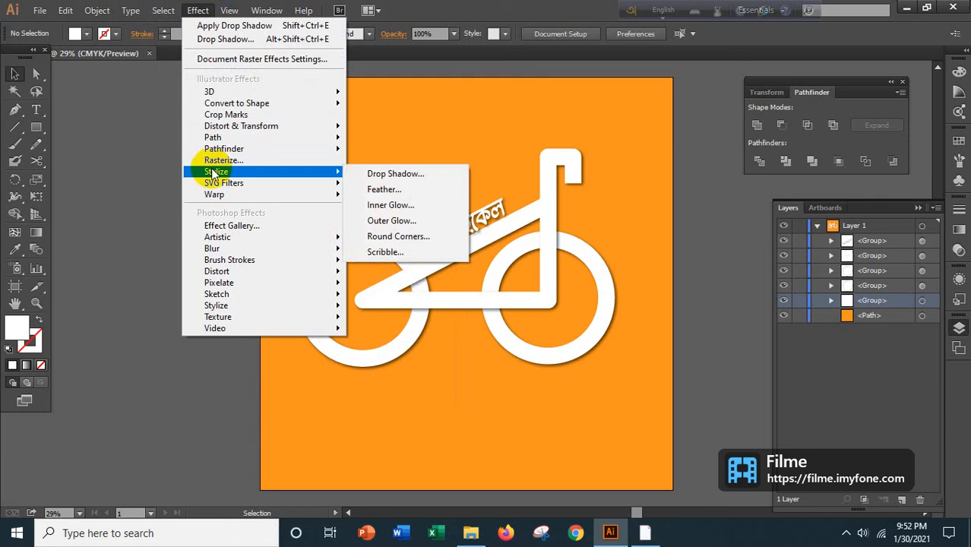
{"action": "left_click", "coordinate": [369, 181]}
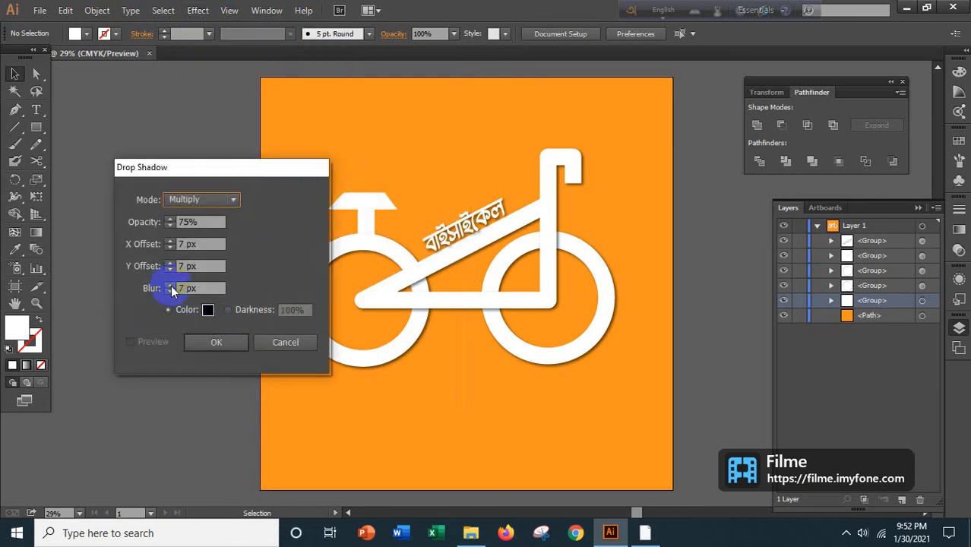
{"action": "left_click", "coordinate": [171, 284]}
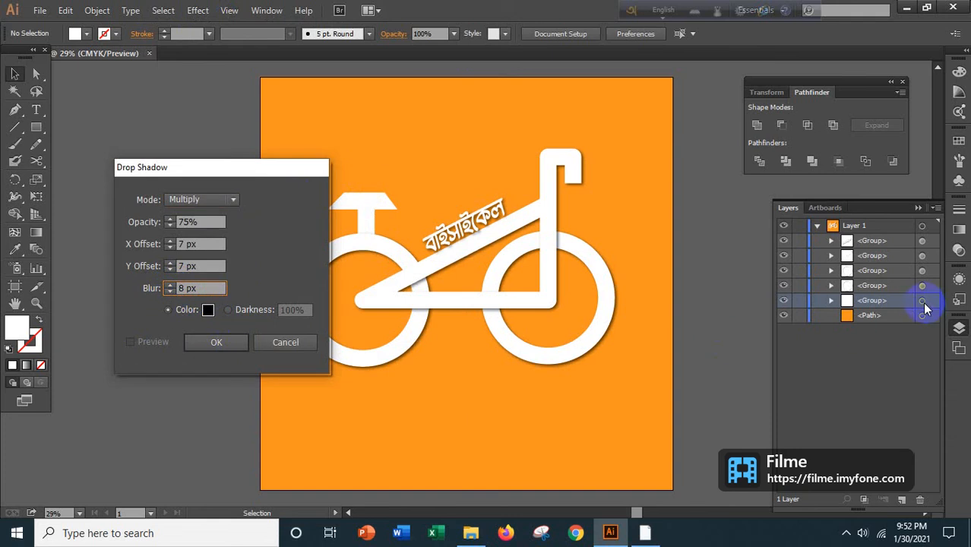
{"action": "left_click", "coordinate": [296, 342]}
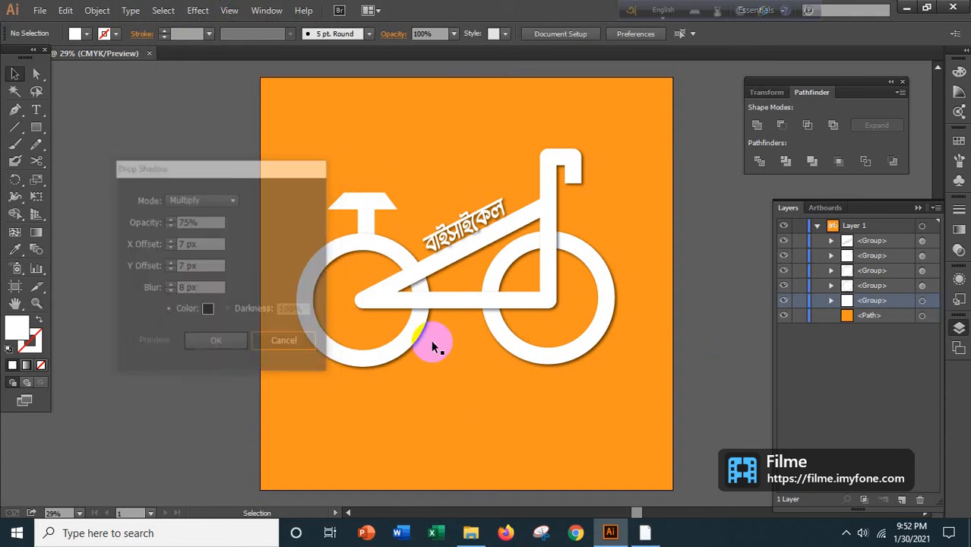
{"action": "left_click", "coordinate": [905, 304]}
{"action": "left_click", "coordinate": [922, 304]}
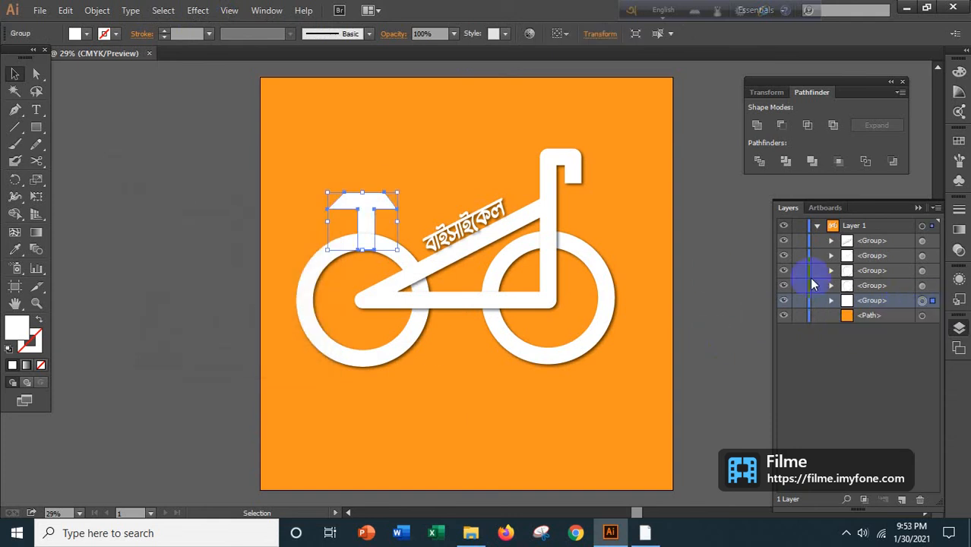
{"action": "left_click", "coordinate": [363, 197]}
{"action": "left_click", "coordinate": [180, 186]}
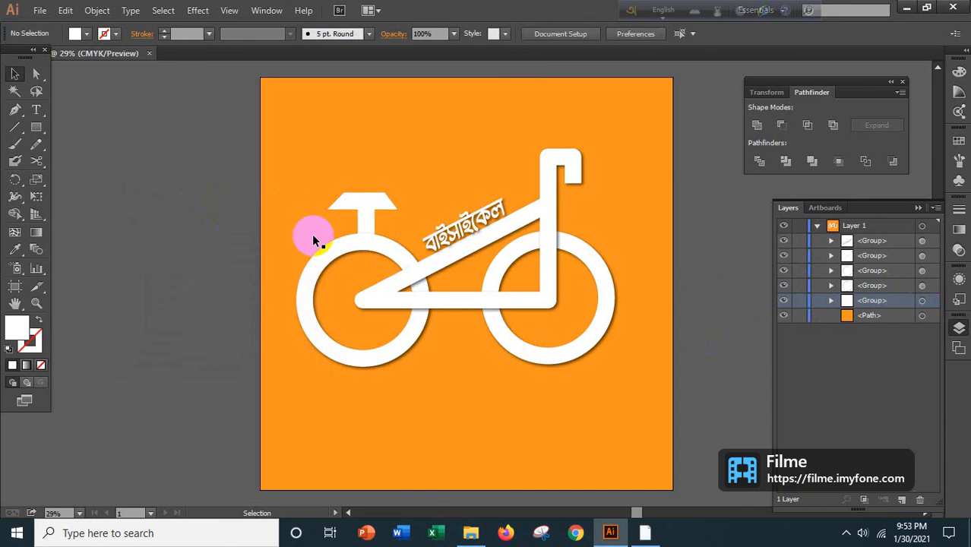
Select all five bicycle and text groups and open the Stylize Drop Shadow effect for them with its preview on.
{"action": "left_click", "coordinate": [922, 301]}
{"action": "left_click", "coordinate": [922, 285], "text": "shift"}
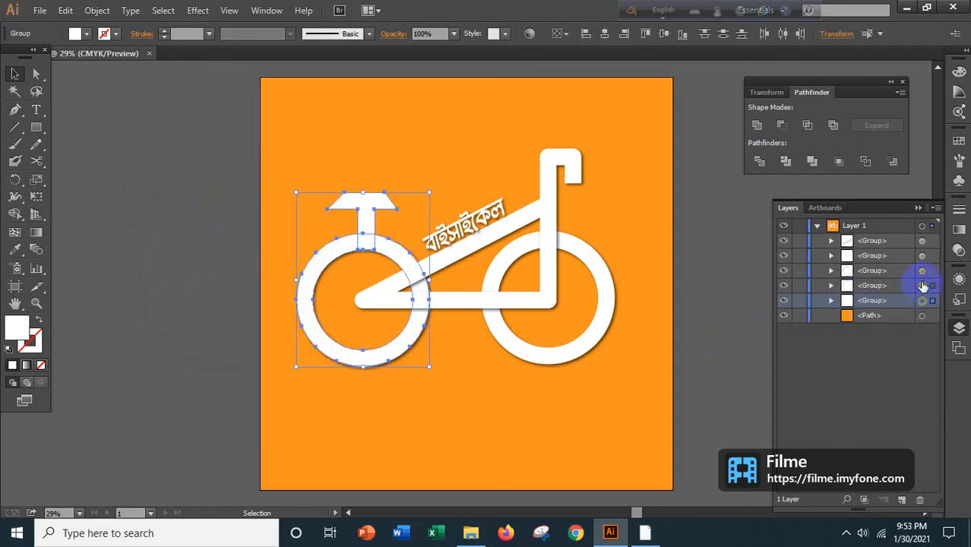
{"action": "left_click", "coordinate": [922, 271], "text": "shift"}
{"action": "left_click", "coordinate": [922, 255], "text": "shift"}
{"action": "left_click", "coordinate": [922, 241], "text": "shift"}
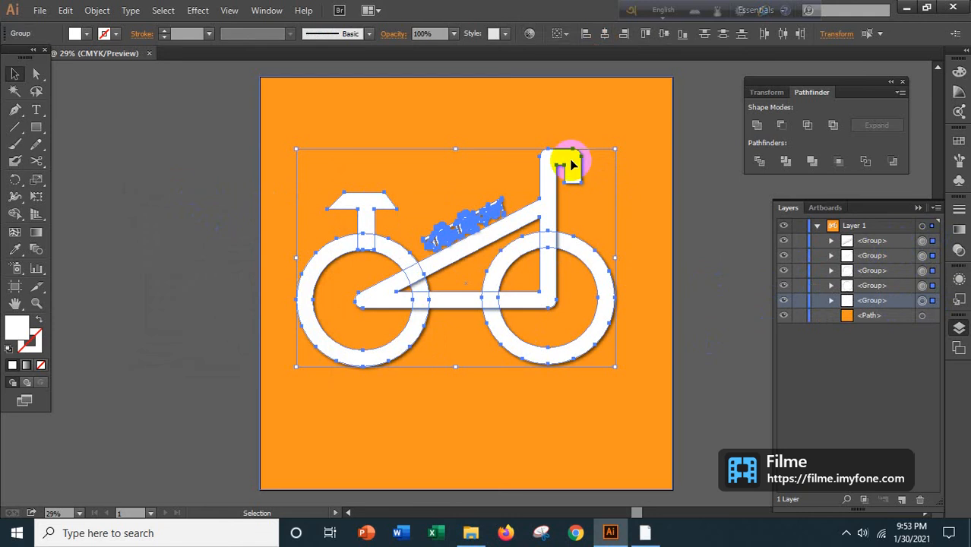
{"action": "left_click", "coordinate": [174, 9]}
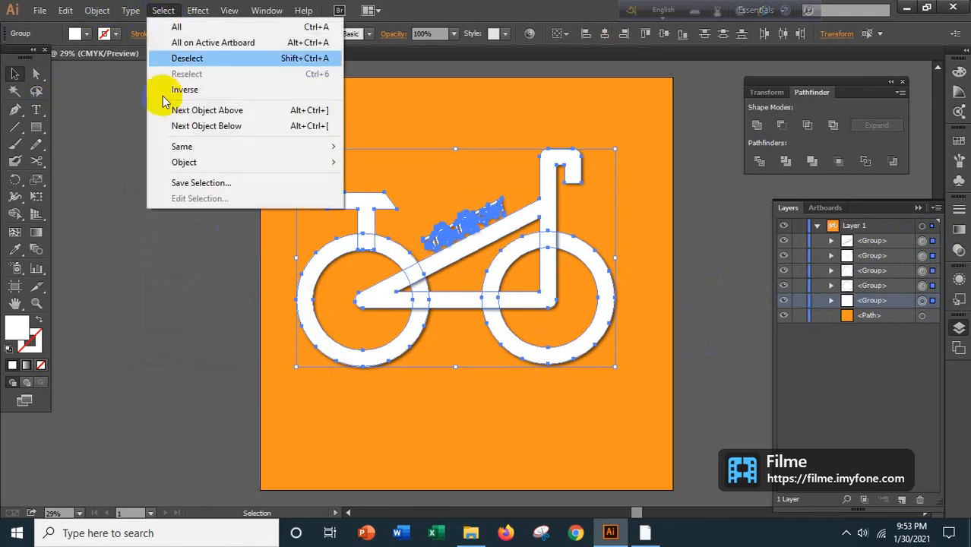
{"action": "mouse_move", "coordinate": [197, 9]}
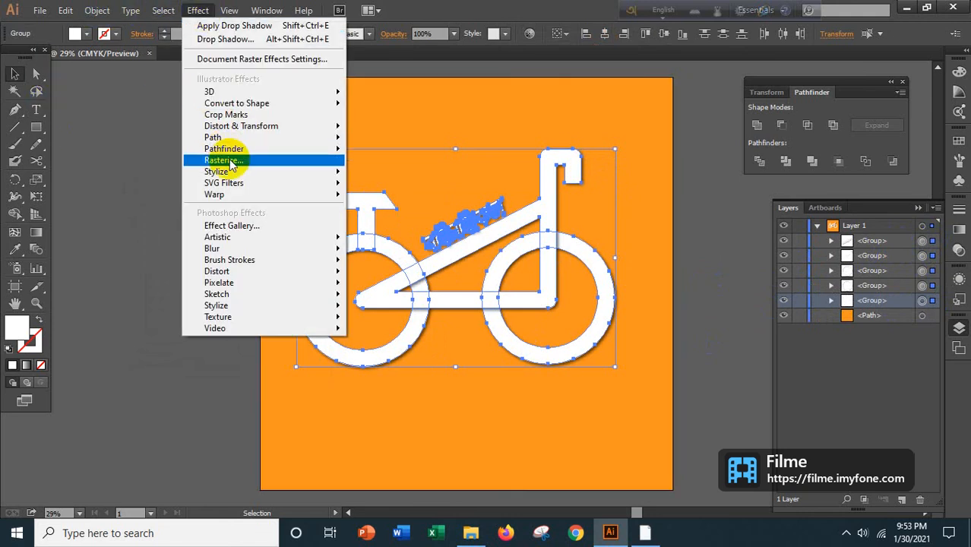
{"action": "mouse_move", "coordinate": [241, 174]}
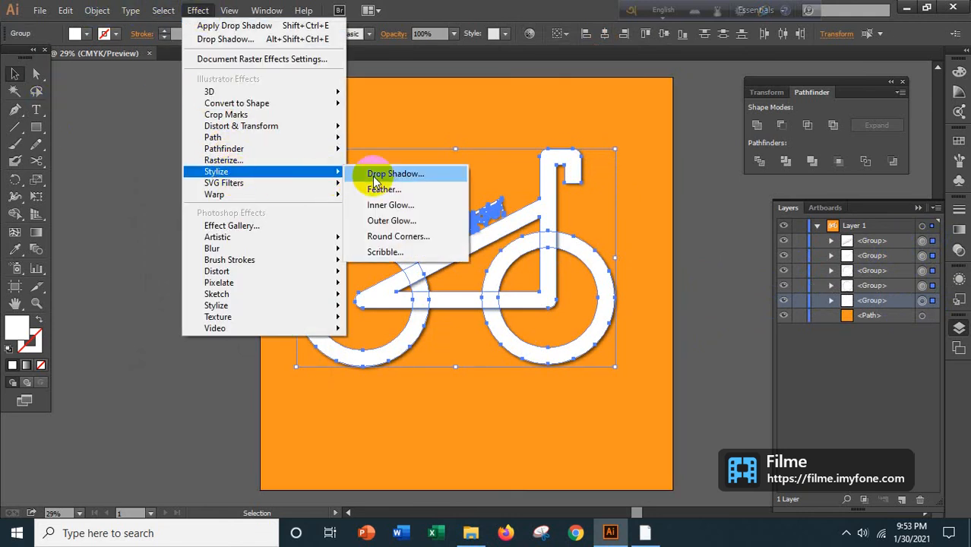
{"action": "left_click", "coordinate": [372, 174]}
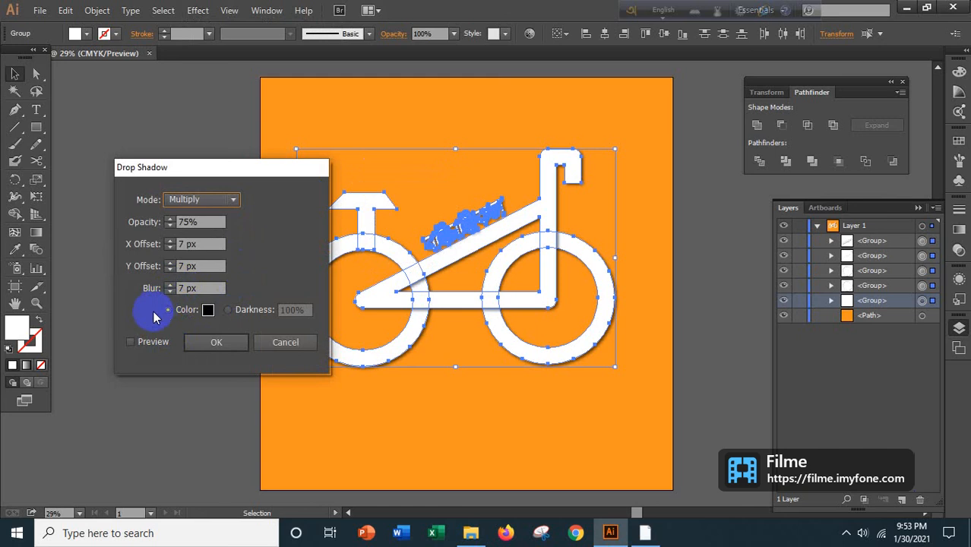
{"action": "left_click", "coordinate": [129, 342]}
{"action": "left_click", "coordinate": [130, 343]}
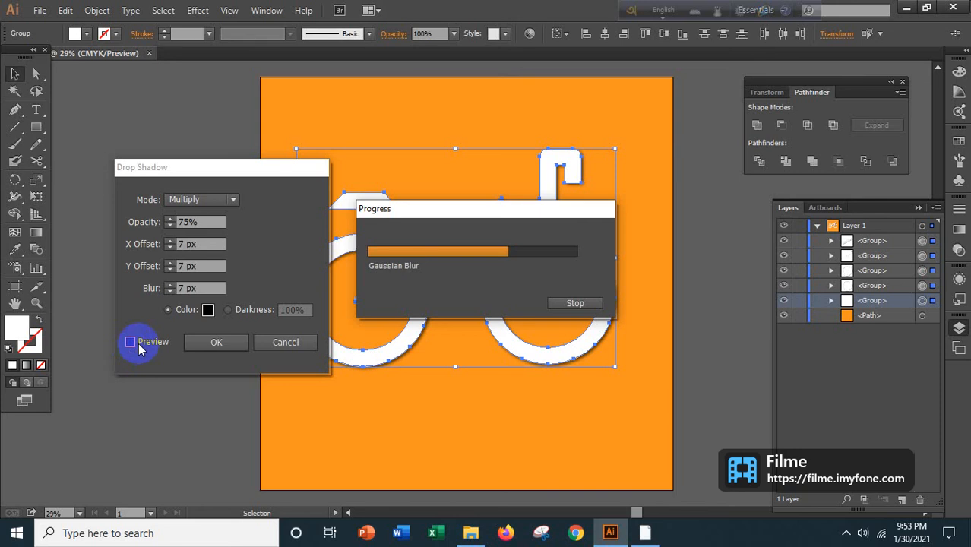
{"action": "left_click", "coordinate": [136, 345]}
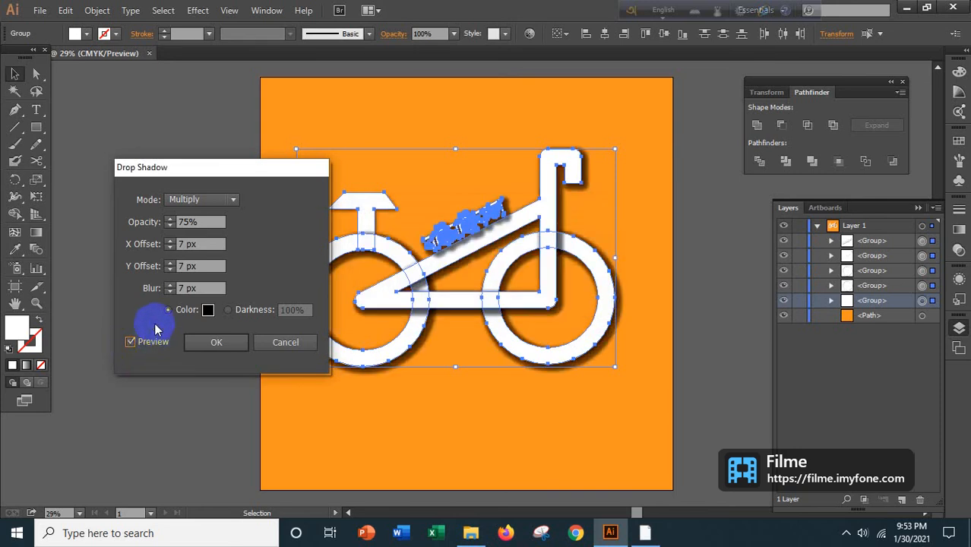
Apply the drop shadow in Multiply mode at 75% opacity with 7 px X and Y offsets and a 5 px blur.
{"action": "left_click", "coordinate": [174, 288]}
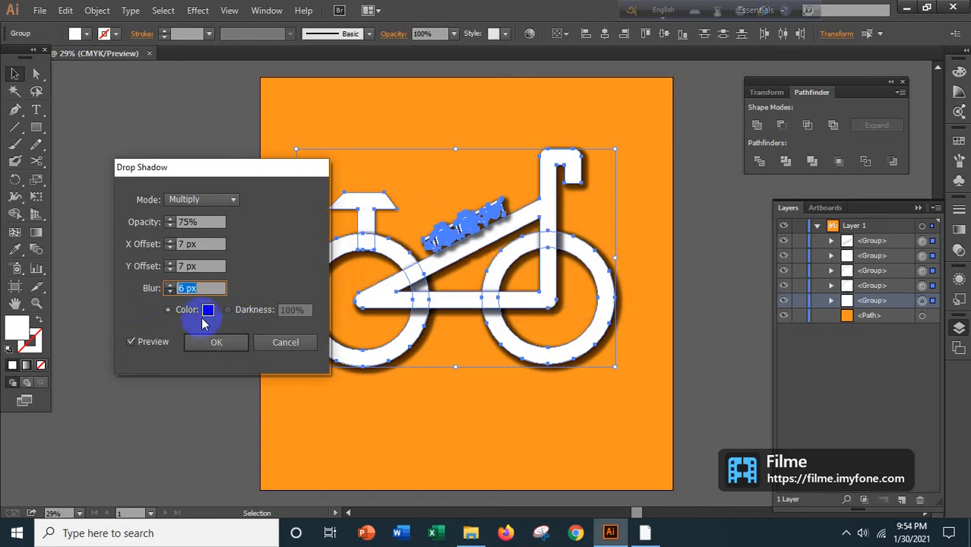
{"action": "left_click", "coordinate": [171, 269]}
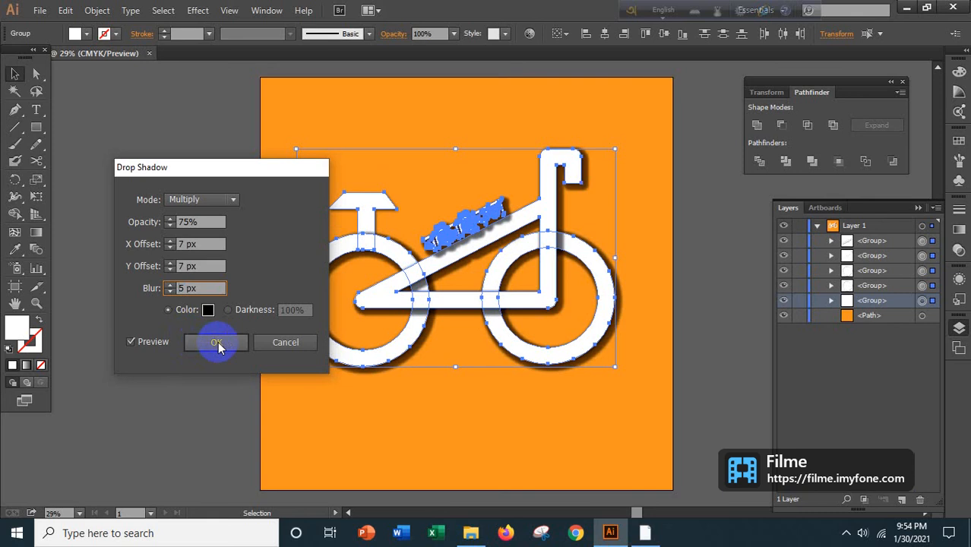
{"action": "left_click", "coordinate": [216, 343]}
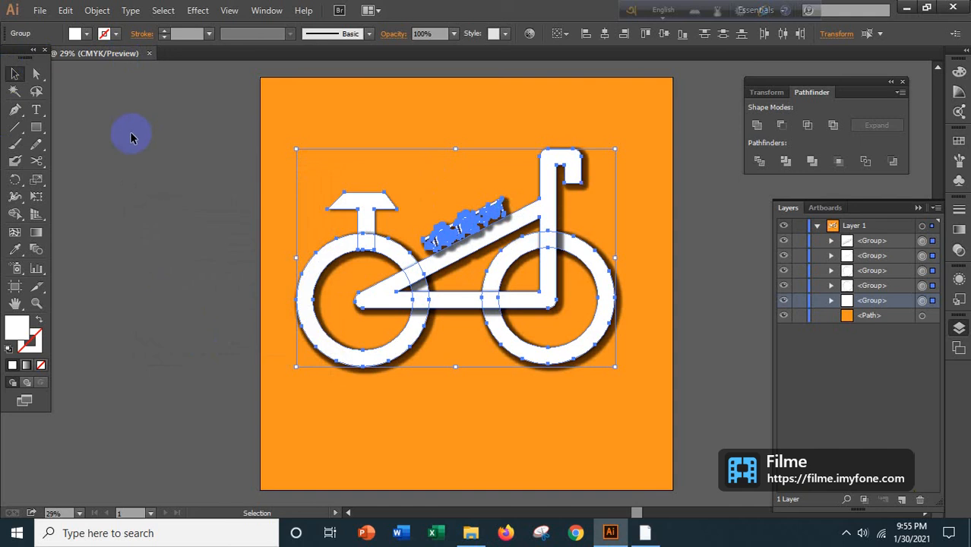
{"action": "left_click", "coordinate": [129, 135]}
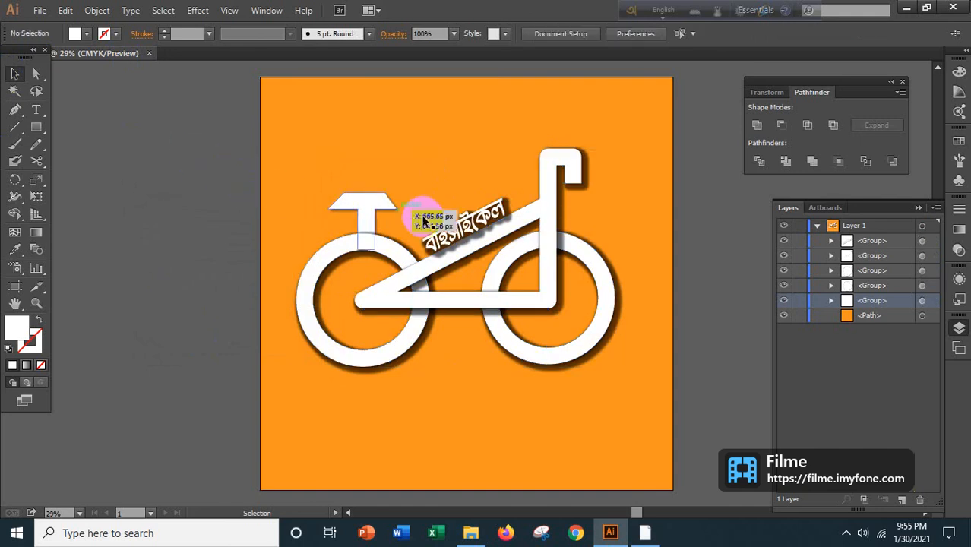
Move the Bengali text group to the back of the stack, directly above the orange background path.
{"action": "left_click", "coordinate": [923, 242]}
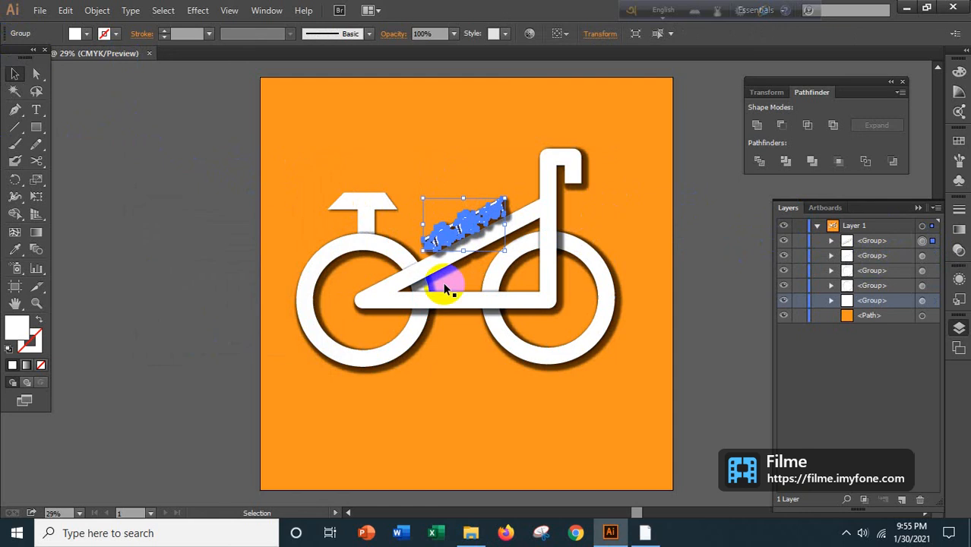
{"action": "left_click", "coordinate": [922, 243]}
{"action": "left_click", "coordinate": [872, 242]}
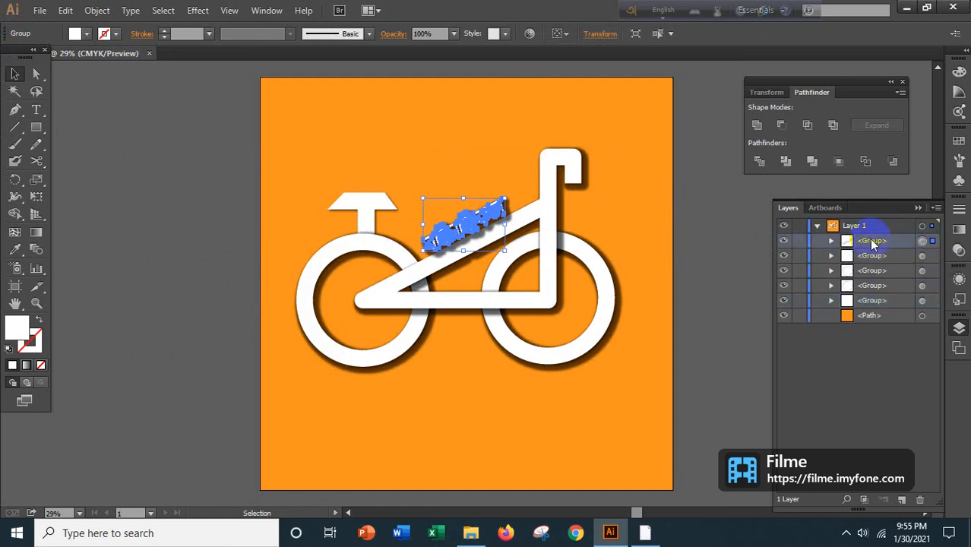
{"action": "left_click_drag", "start_coordinate": [872, 242], "coordinate": [862, 314]}
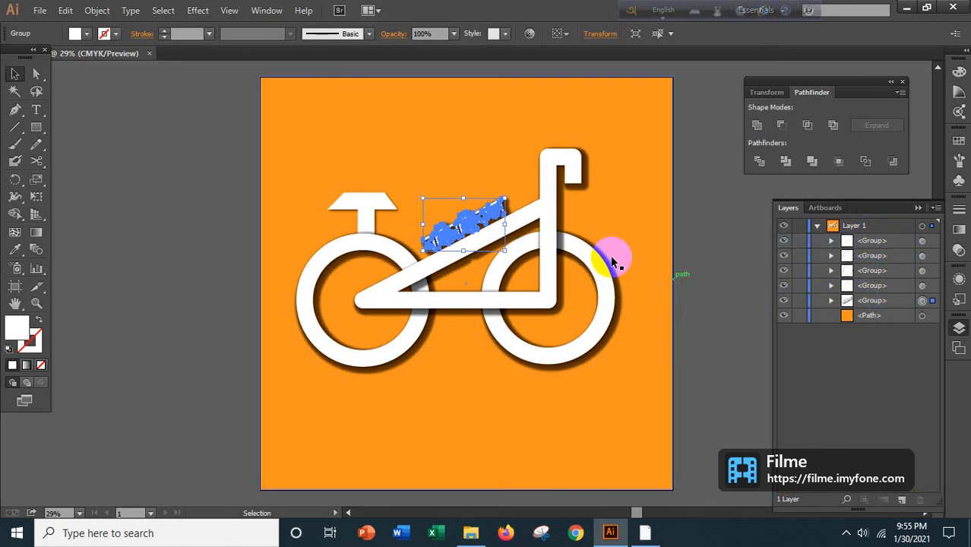
{"action": "left_click", "coordinate": [185, 182]}
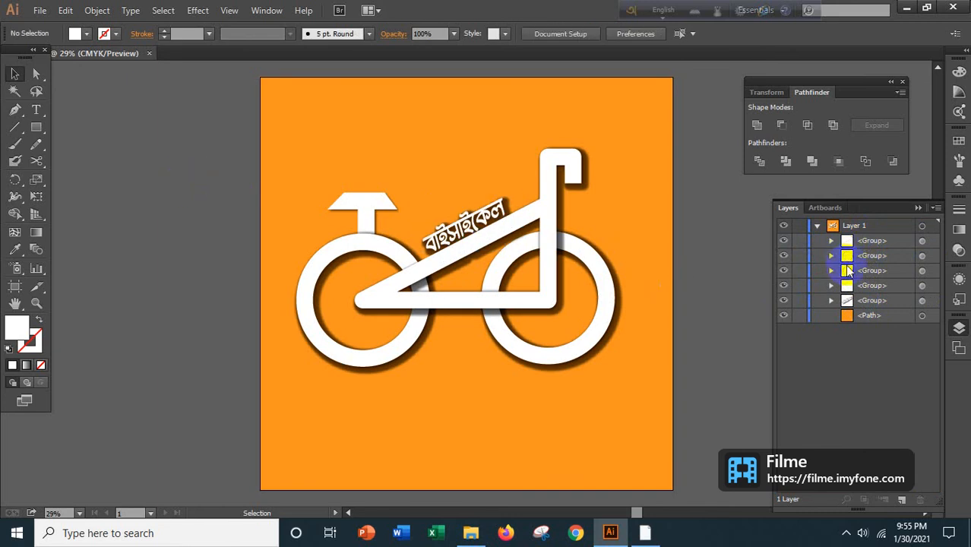
Select the Bengali text group above the frame's slanted bar, nudge it slightly upward, and deselect it.
{"action": "left_click", "coordinate": [873, 303]}
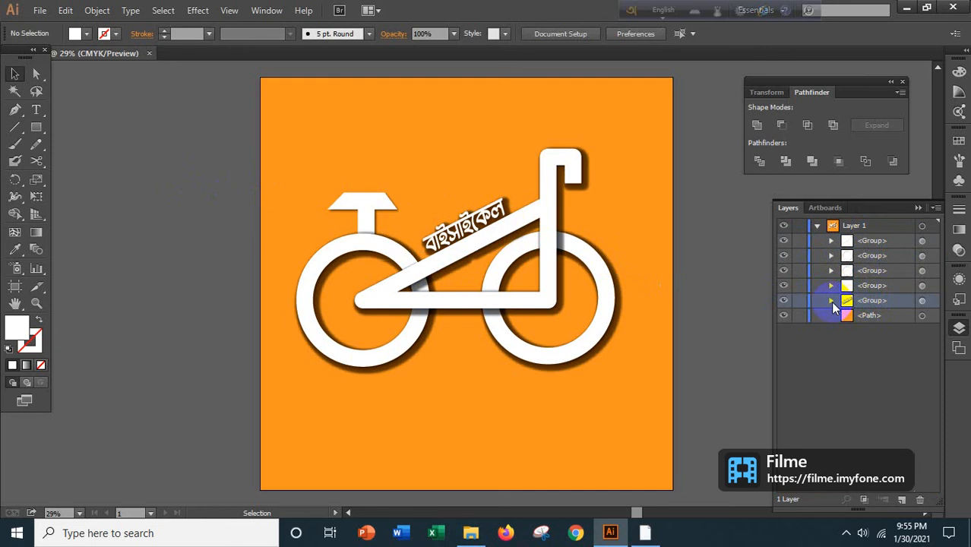
{"action": "left_click", "coordinate": [449, 233]}
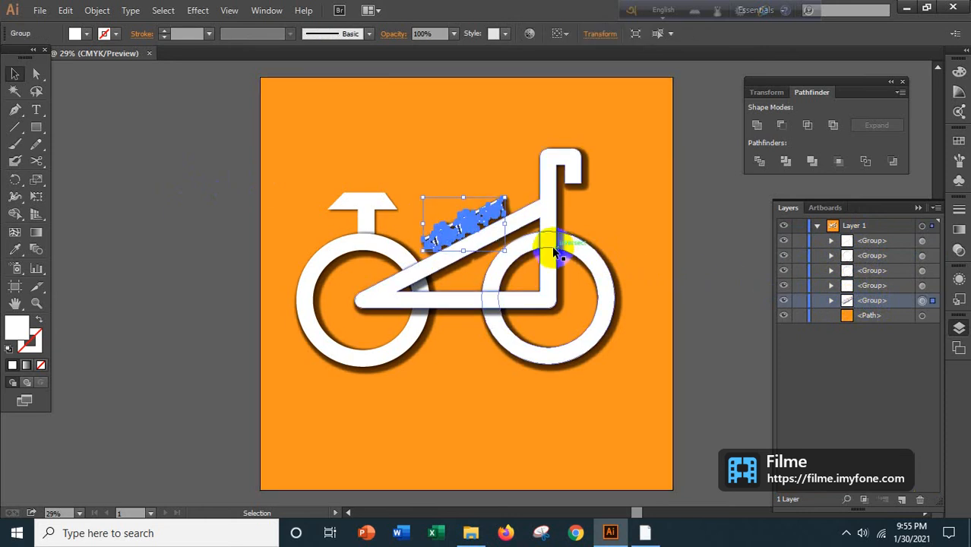
{"action": "left_click", "coordinate": [691, 261]}
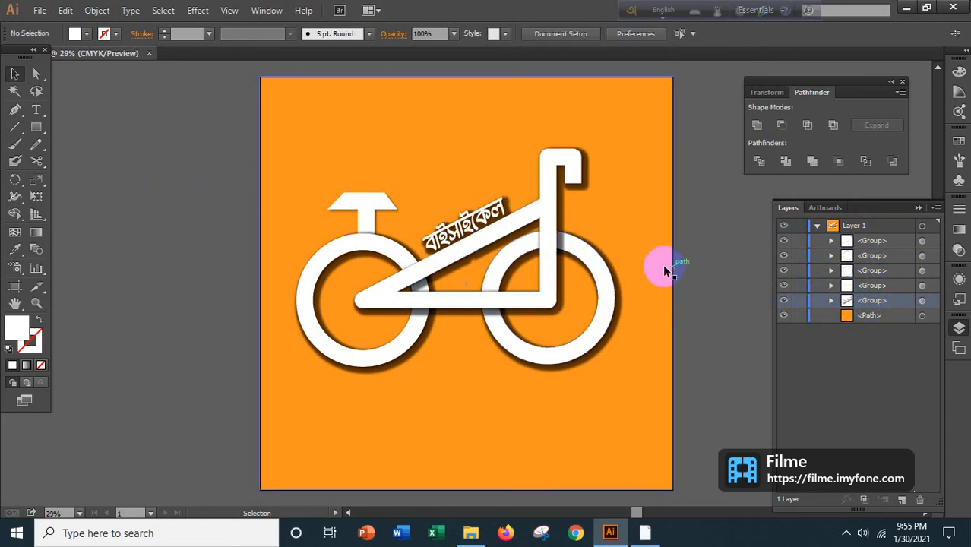
{"action": "left_click_drag", "start_coordinate": [453, 232], "coordinate": [472, 237]}
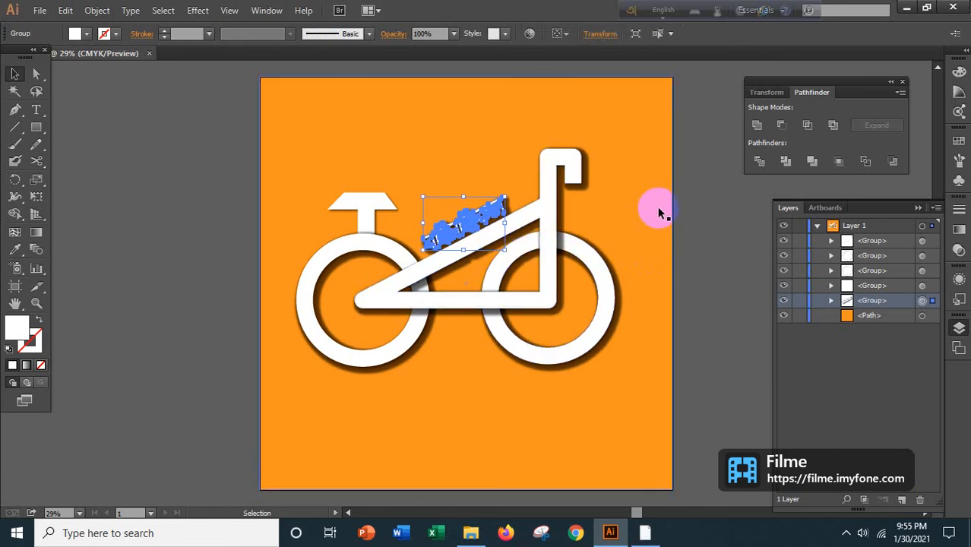
{"action": "left_click", "coordinate": [692, 208]}
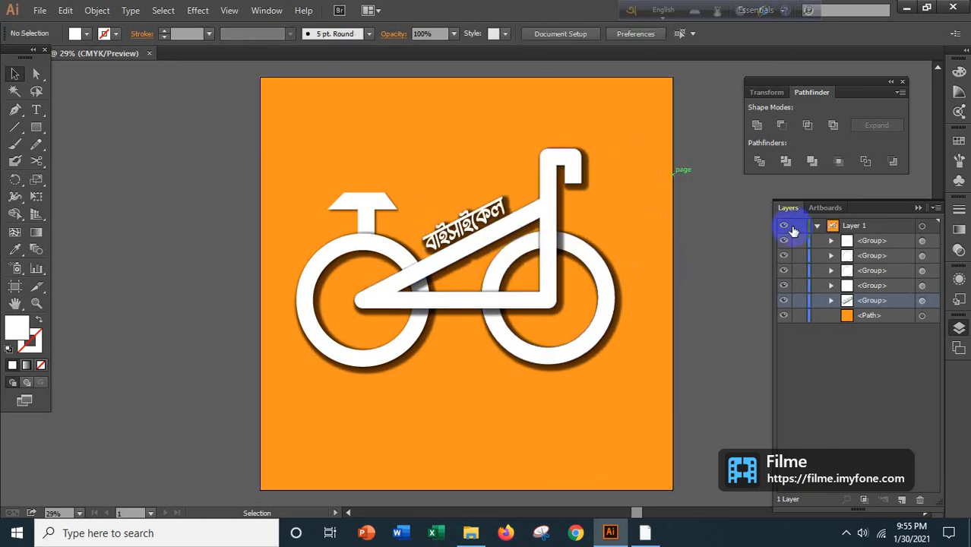
Target the two wheel groups, the frame group and the whole layer in turn to check which artwork each holds.
{"action": "left_click", "coordinate": [921, 272]}
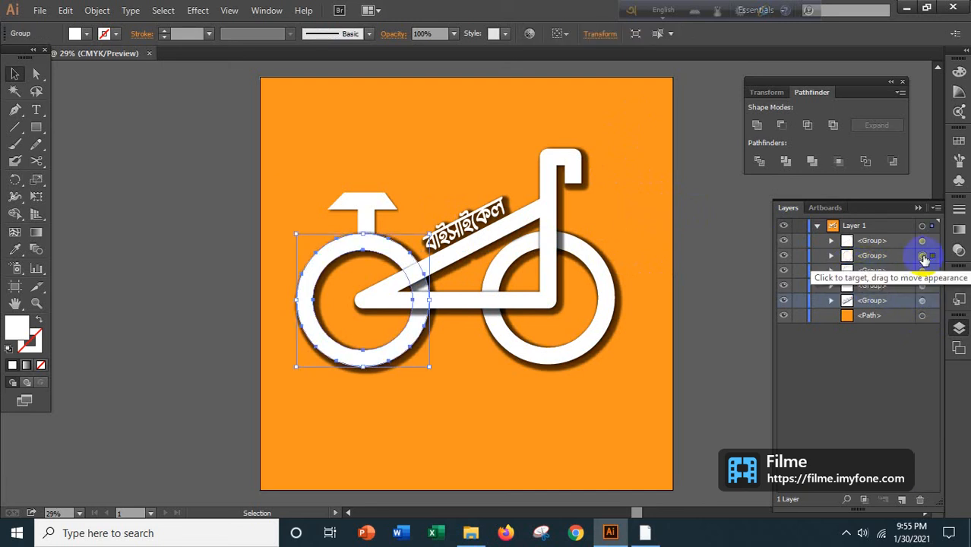
{"action": "left_click", "coordinate": [921, 256]}
{"action": "left_click", "coordinate": [921, 242]}
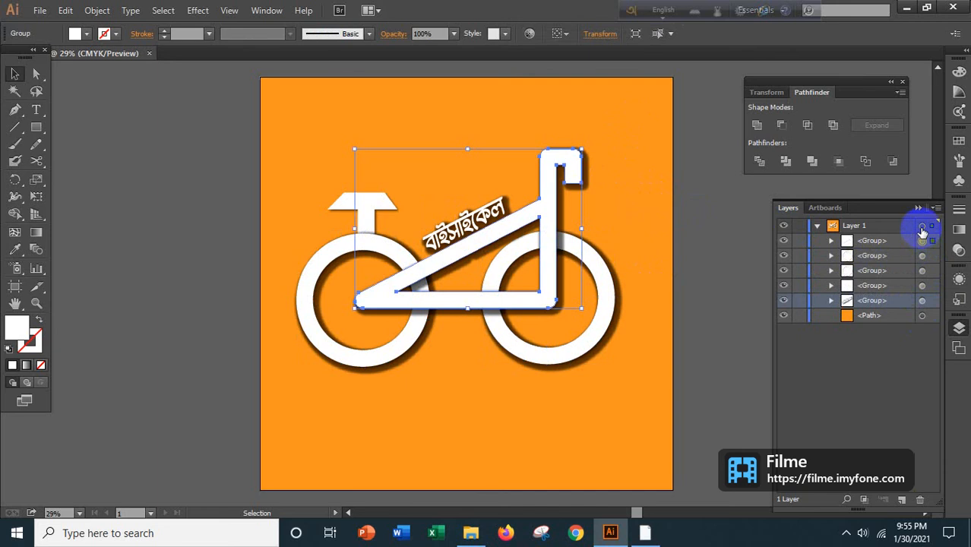
{"action": "left_click", "coordinate": [921, 227]}
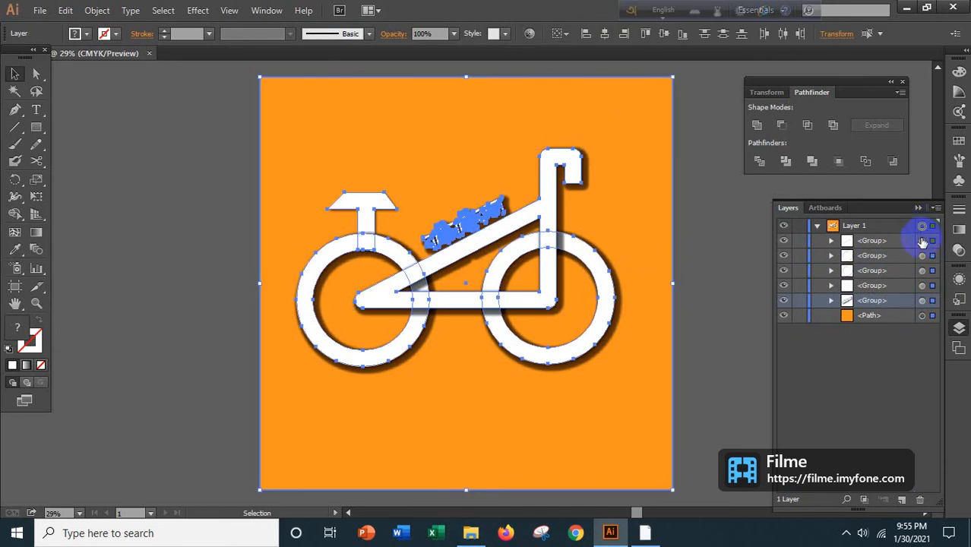
{"action": "left_click", "coordinate": [151, 186]}
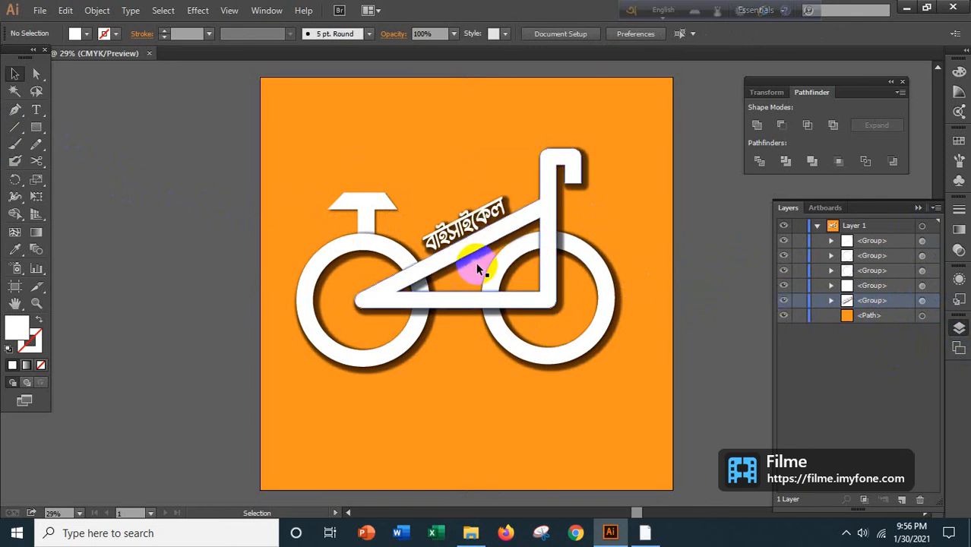
Apply a second drop shadow to the seat group in Multiply mode with 75% opacity, 7 px X and Y offsets and 5 px blur.
{"action": "left_click", "coordinate": [921, 286]}
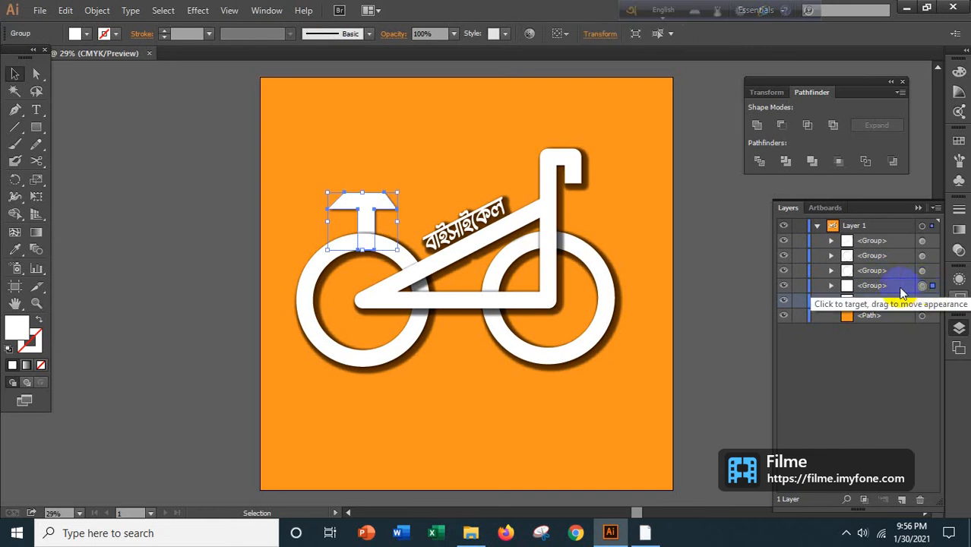
{"action": "left_click", "coordinate": [199, 12]}
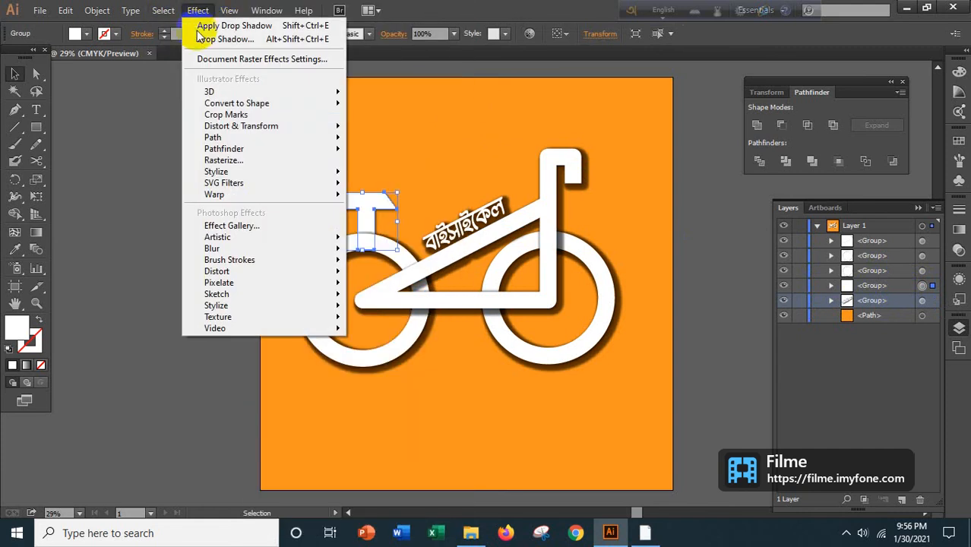
{"action": "mouse_move", "coordinate": [220, 183]}
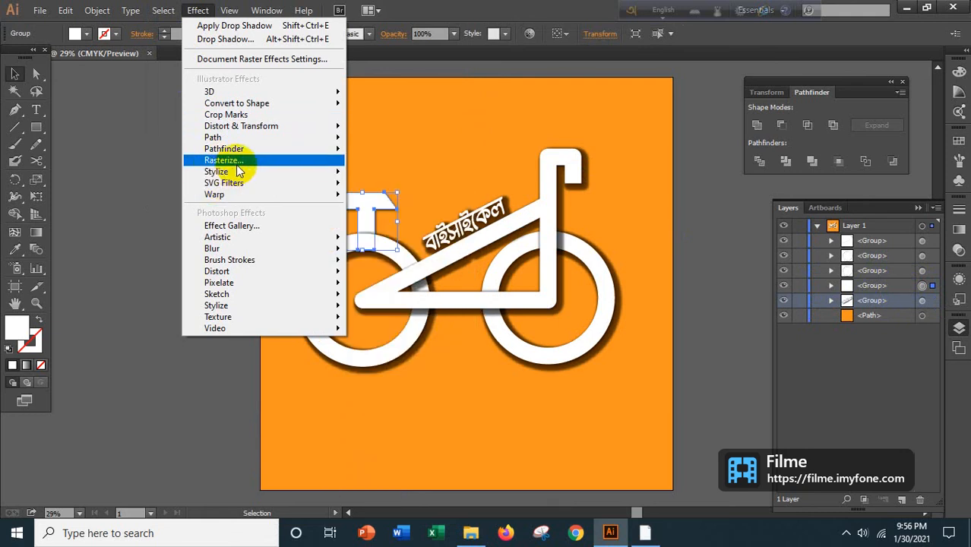
{"action": "mouse_move", "coordinate": [238, 199]}
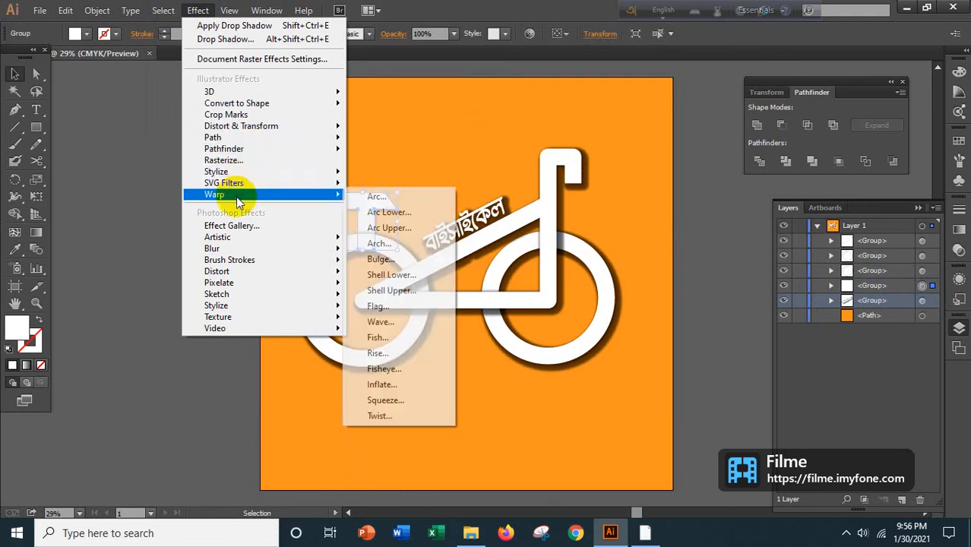
{"action": "mouse_move", "coordinate": [256, 169]}
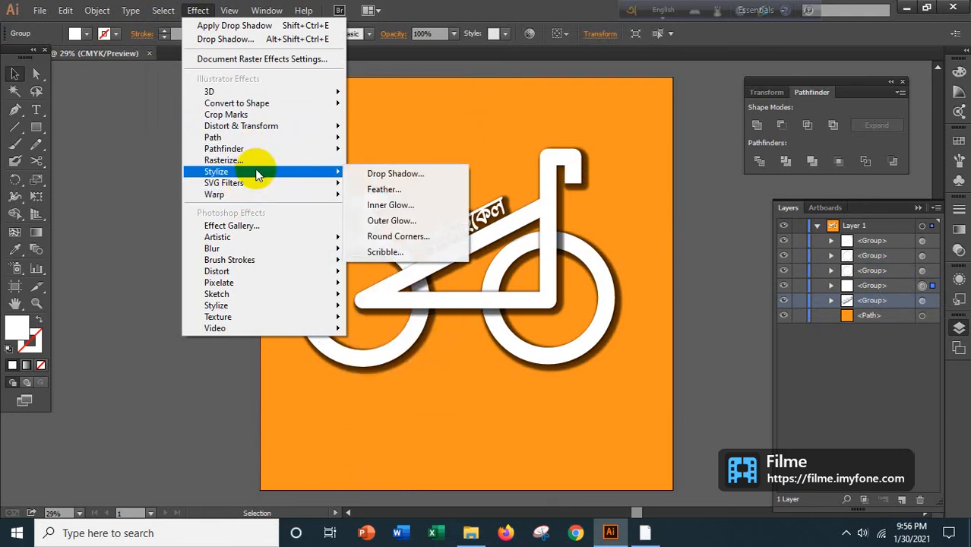
{"action": "left_click", "coordinate": [410, 177]}
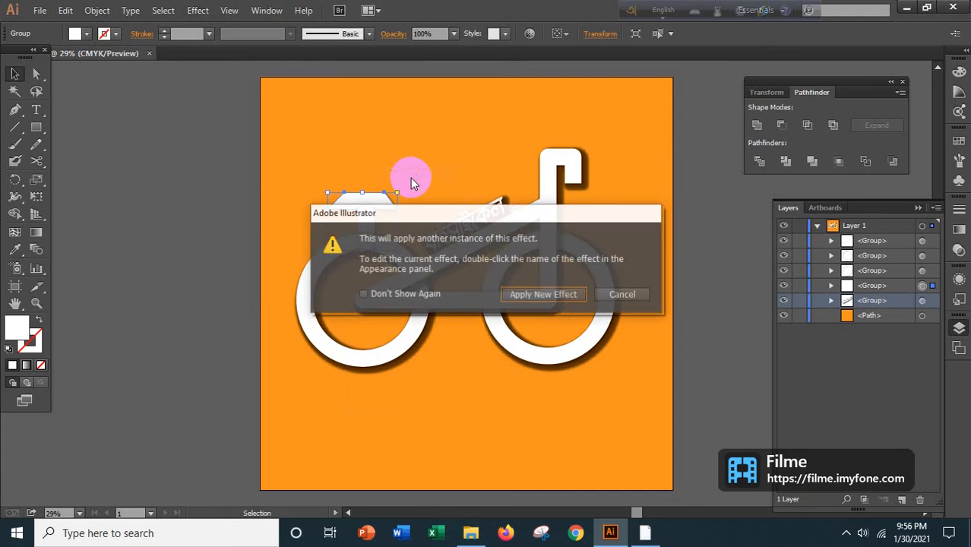
{"action": "left_click", "coordinate": [563, 298]}
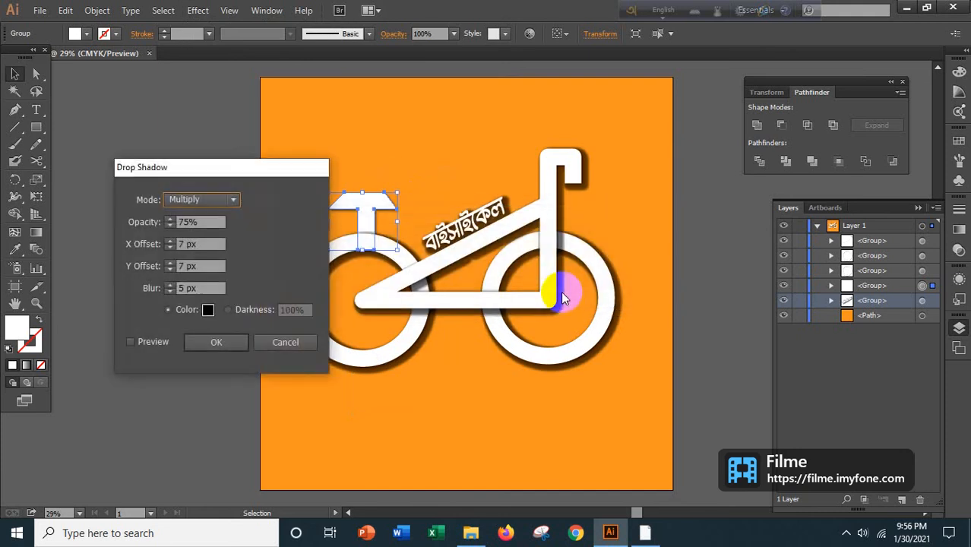
{"action": "left_click", "coordinate": [132, 344]}
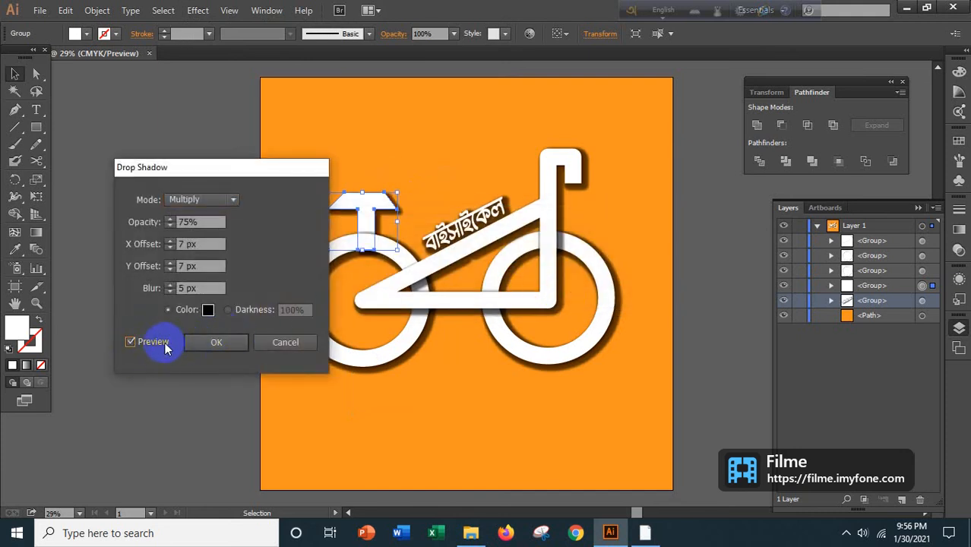
{"action": "left_click", "coordinate": [218, 343]}
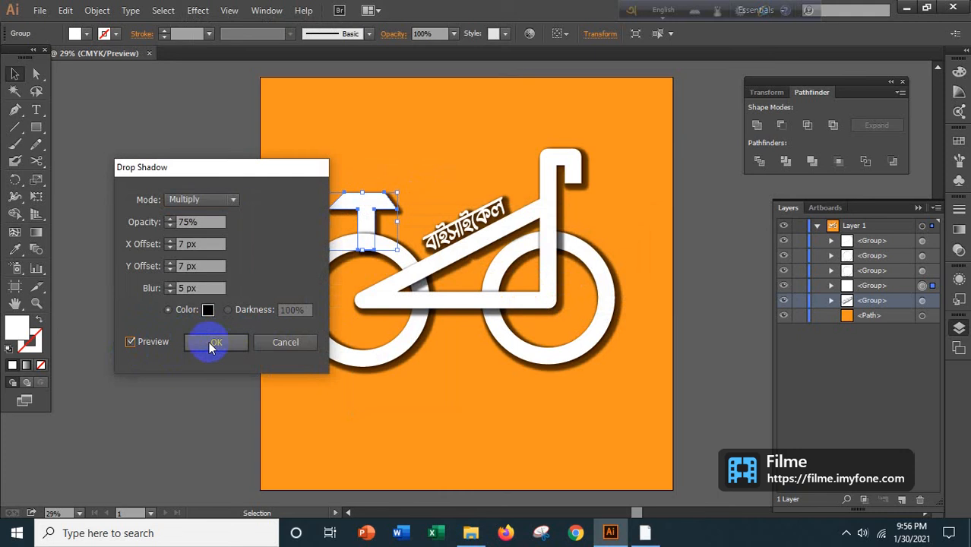
{"action": "left_click", "coordinate": [231, 344]}
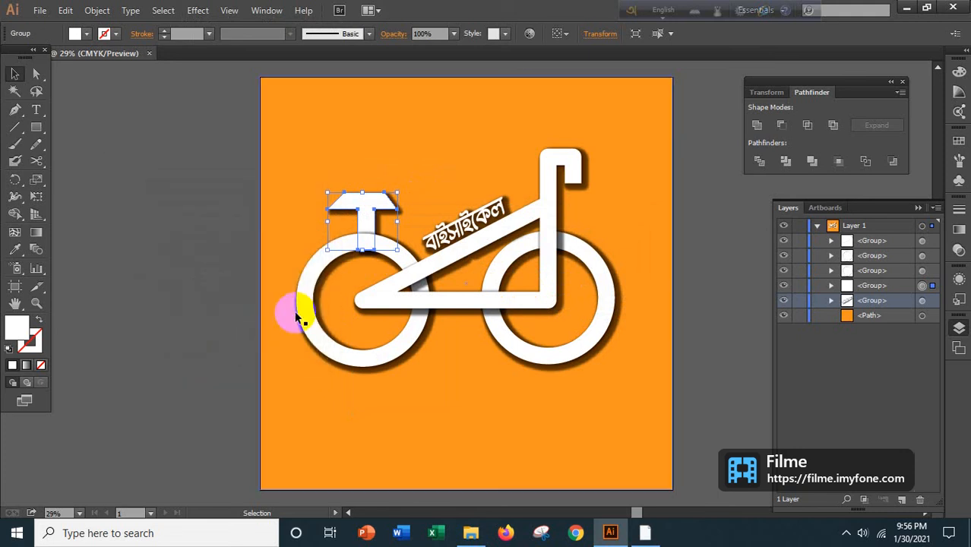
{"action": "left_click", "coordinate": [176, 148]}
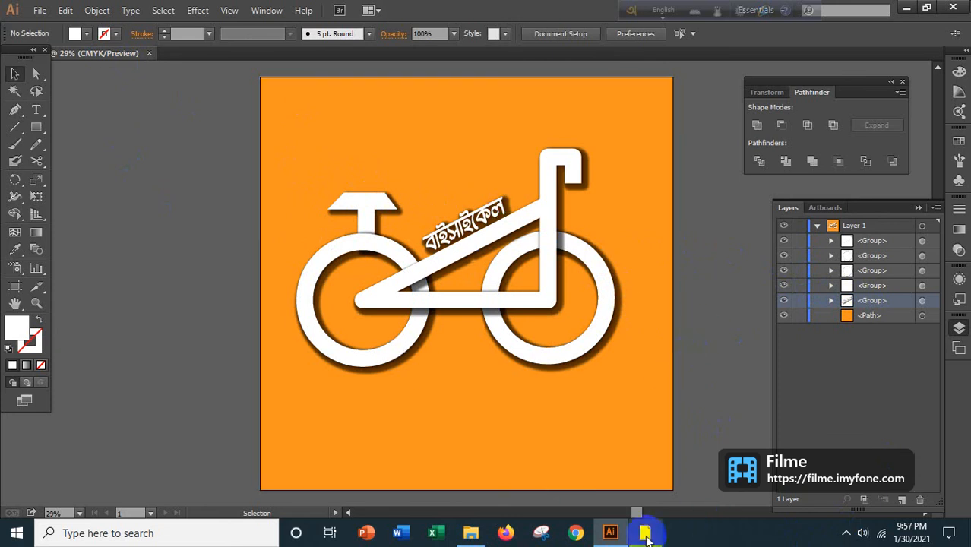
{"action": "left_click", "coordinate": [848, 533]}
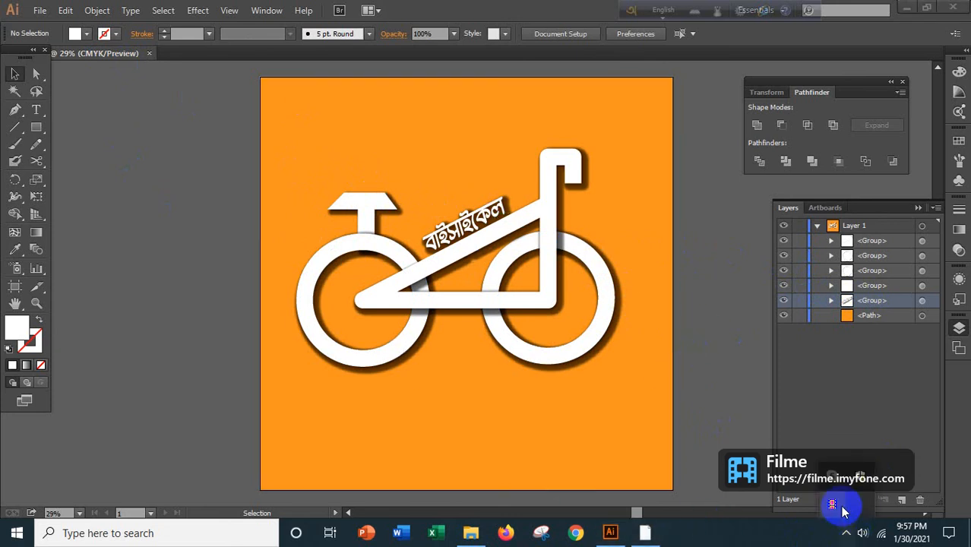